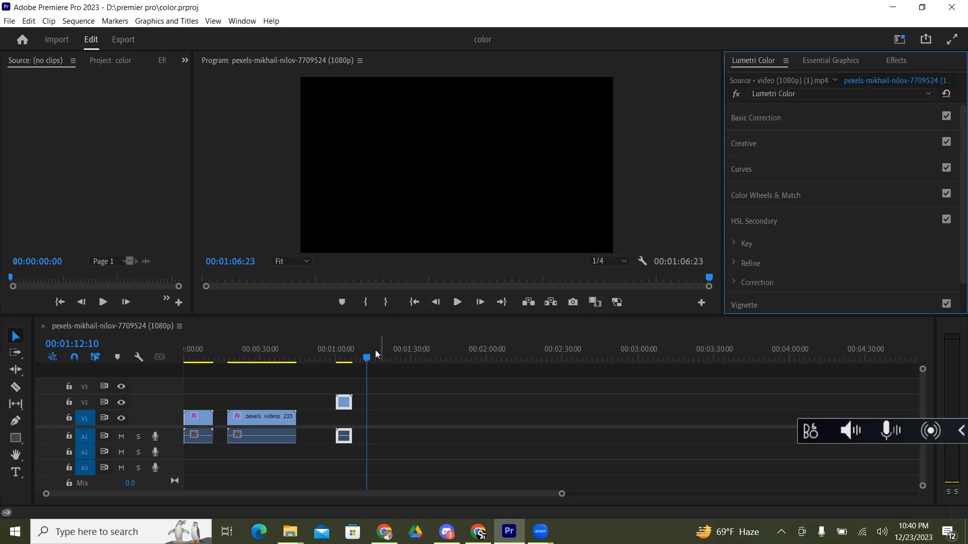
Step: Park the playhead on the clip on V2 and display the Lumetri Scopes for it
{"action": "left_click_drag", "start_coordinate": [368, 359], "coordinate": [348, 365]}
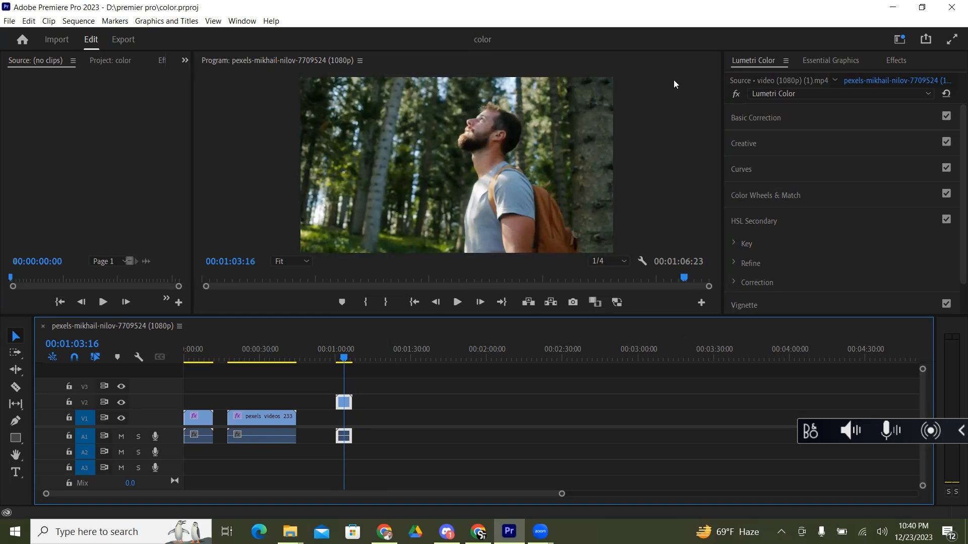
{"action": "left_click", "coordinate": [238, 21]}
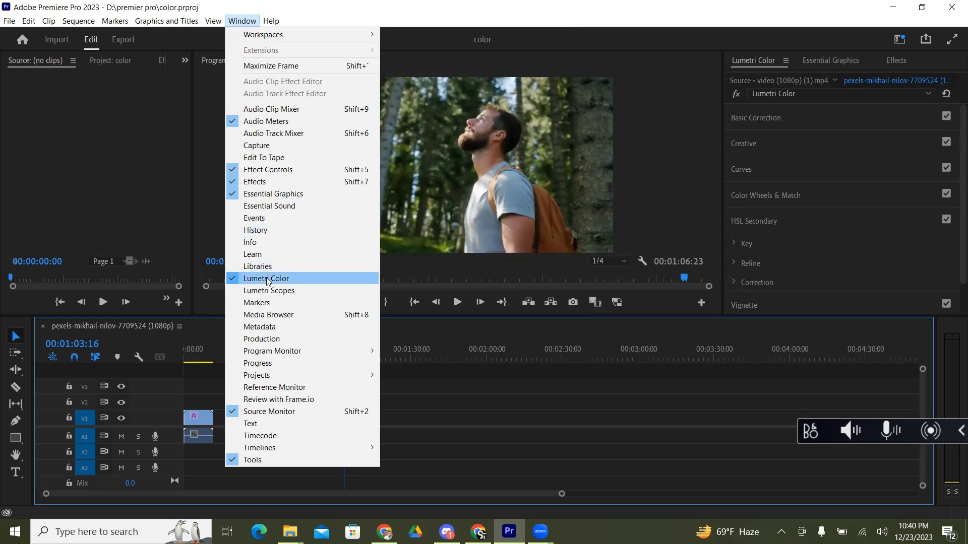
{"action": "left_click", "coordinate": [295, 291]}
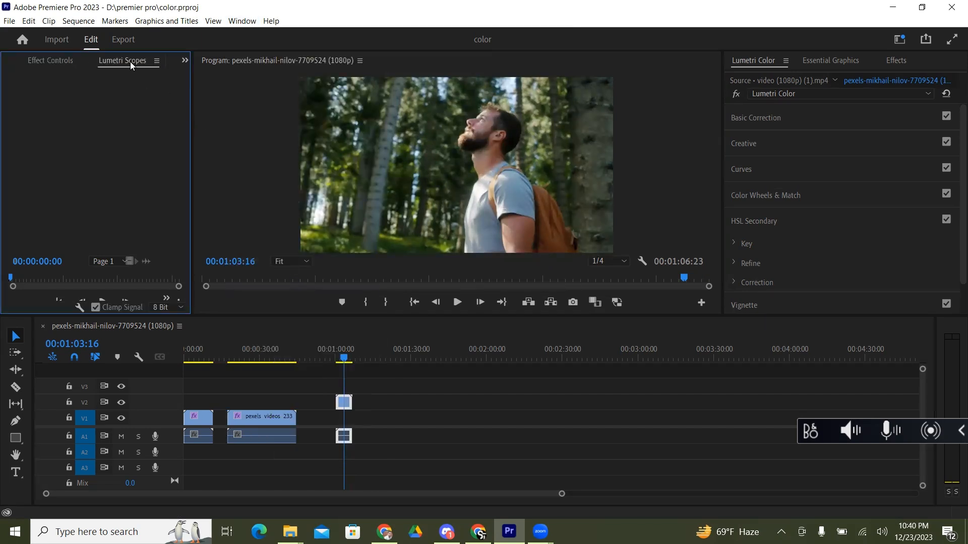
{"action": "left_click", "coordinate": [51, 60]}
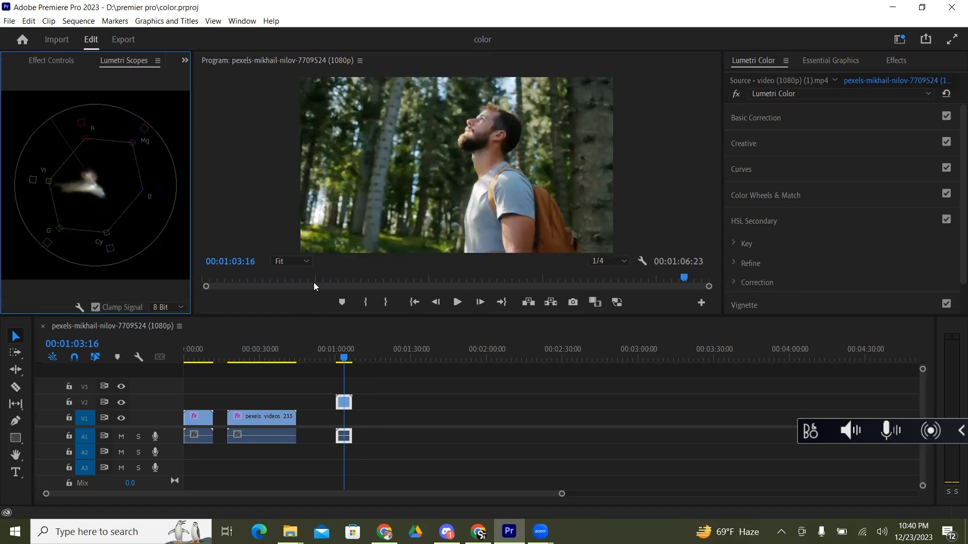
Step: Review the first clip at the sequence start, then play part of the forest stream clip while watching the vectorscope
{"action": "left_click_drag", "start_coordinate": [345, 360], "coordinate": [152, 362]}
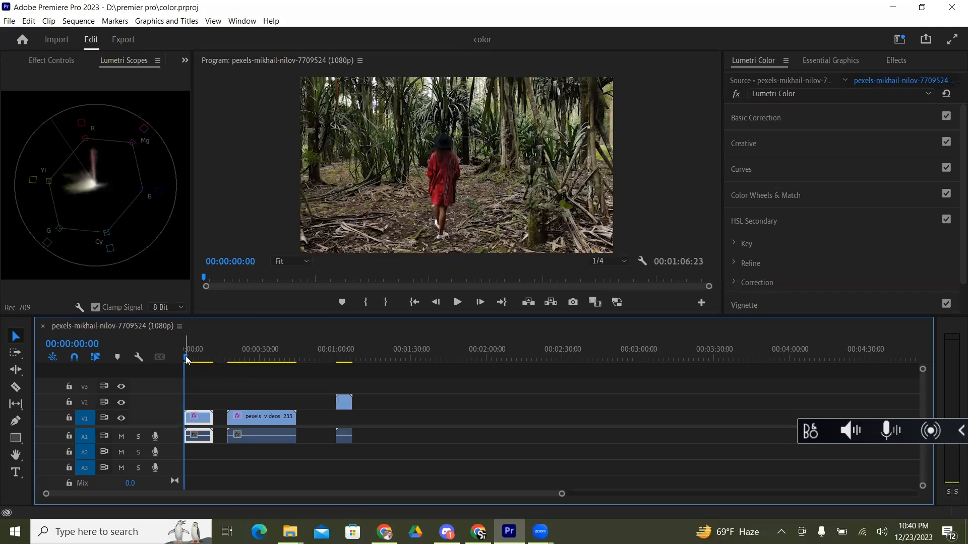
{"action": "left_click_drag", "start_coordinate": [208, 370], "coordinate": [250, 376]}
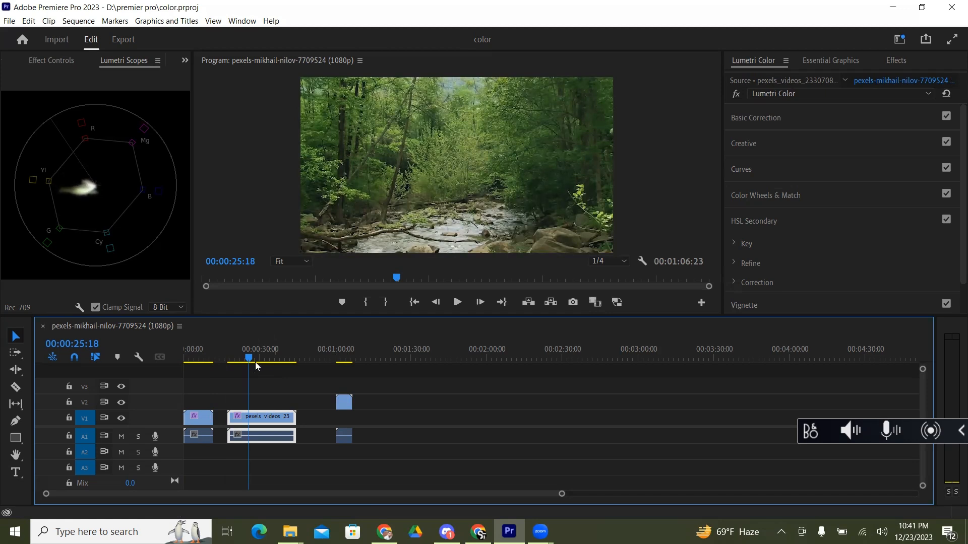
{"action": "mouse_move", "coordinate": [253, 357]}
{"action": "left_mouse_down"}
{"action": "mouse_move", "coordinate": [265, 357]}
{"action": "mouse_move", "coordinate": [235, 359]}
{"action": "left_mouse_up"}
{"action": "key", "text": "space"}
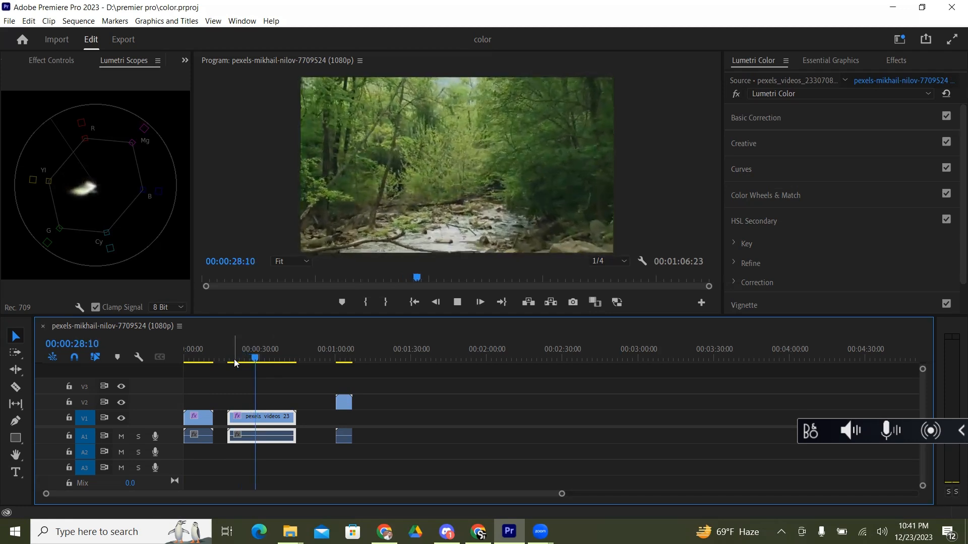
{"action": "key", "text": "space"}
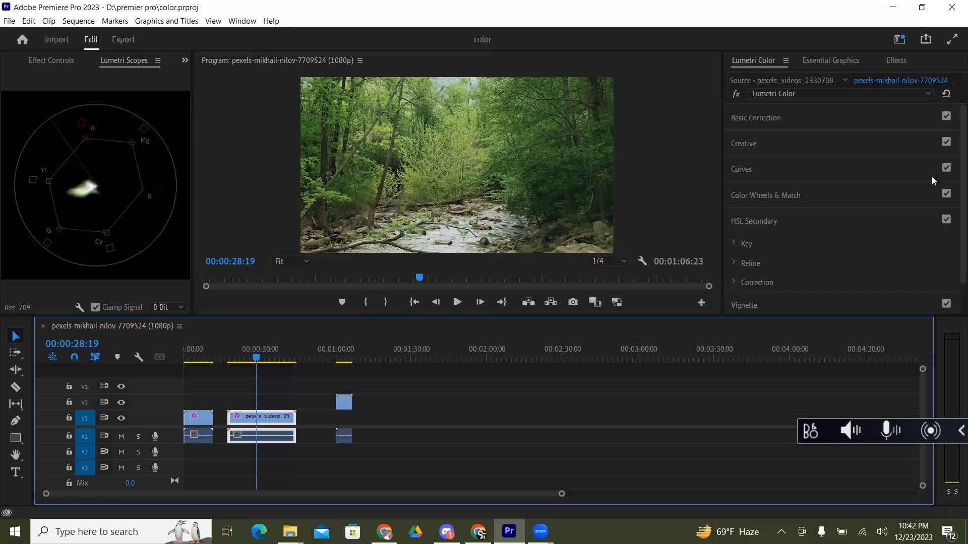
Step: Expand the Basic Correction section of Lumetri Color for the forest stream clip
{"action": "left_click", "coordinate": [951, 168]}
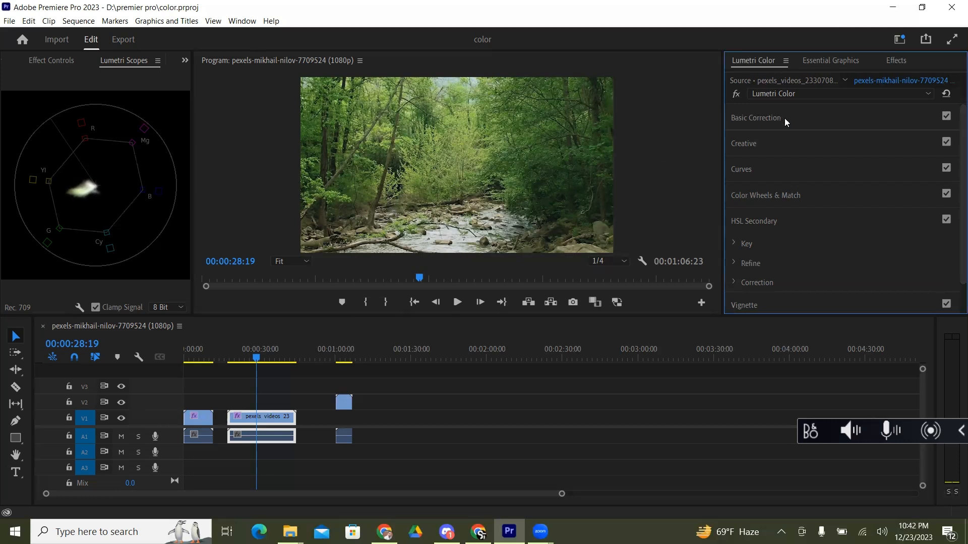
{"action": "left_click", "coordinate": [742, 119]}
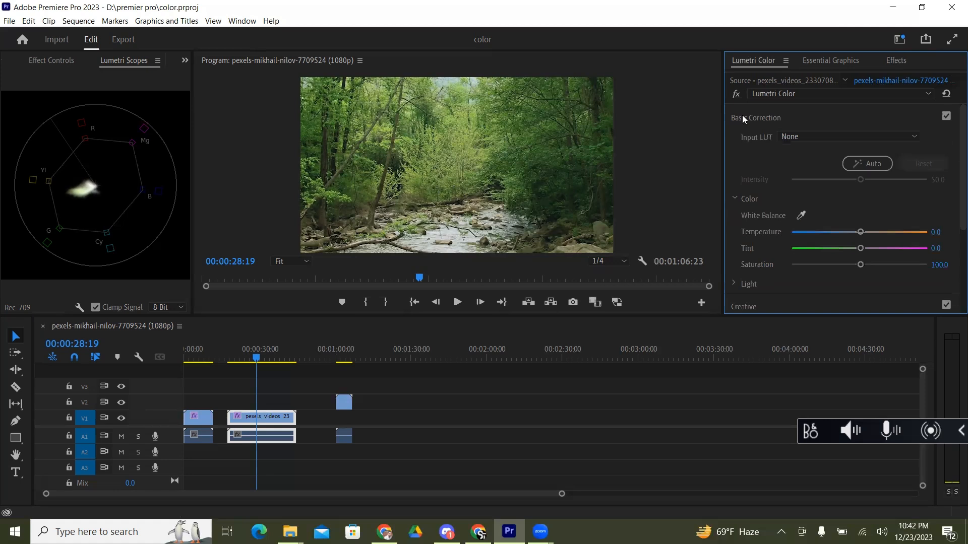
{"action": "left_click", "coordinate": [742, 116]}
{"action": "left_click", "coordinate": [742, 116]}
Step: Apply the ALEXA_Default_LogC2Rec709 input LUT to the stream clip and run the automatic color correction
{"action": "left_click", "coordinate": [818, 137]}
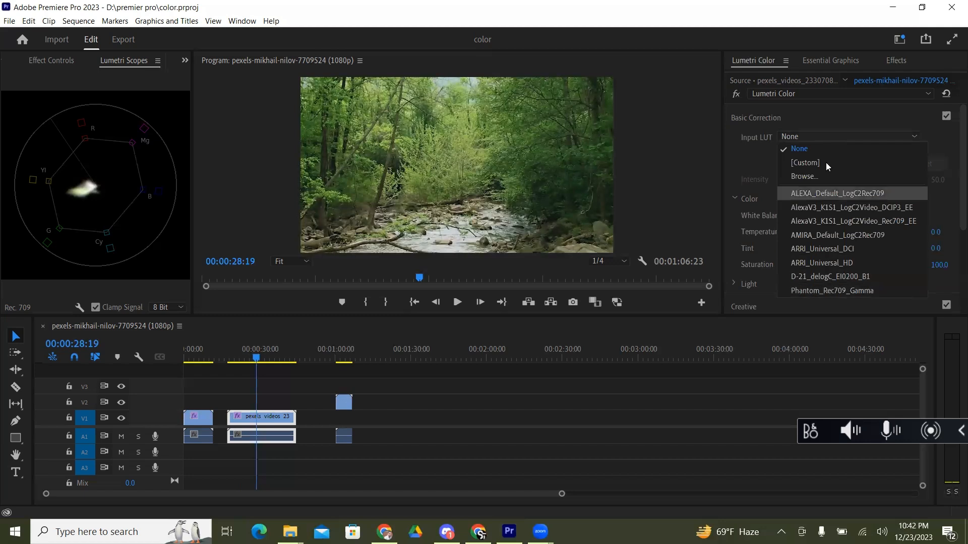
{"action": "left_click", "coordinate": [873, 195]}
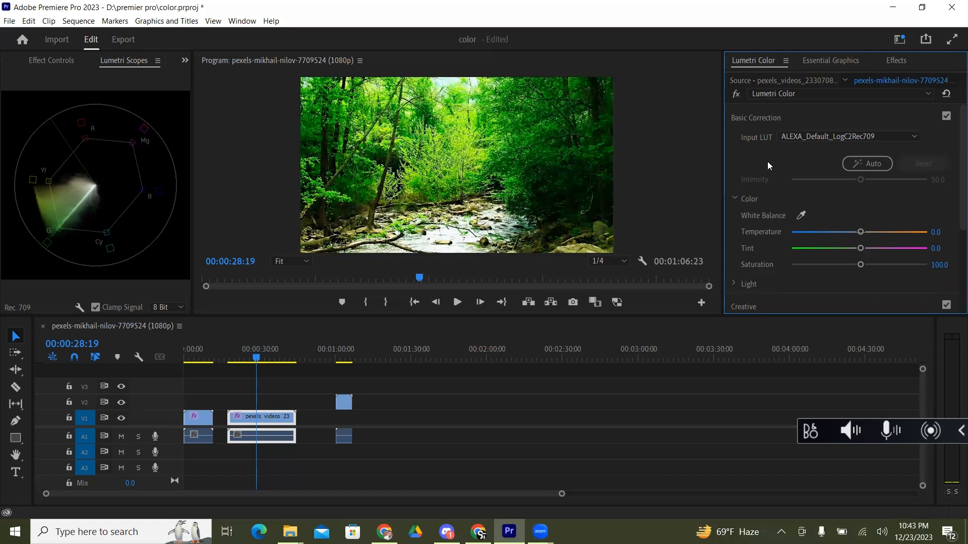
{"action": "left_click", "coordinate": [867, 163]}
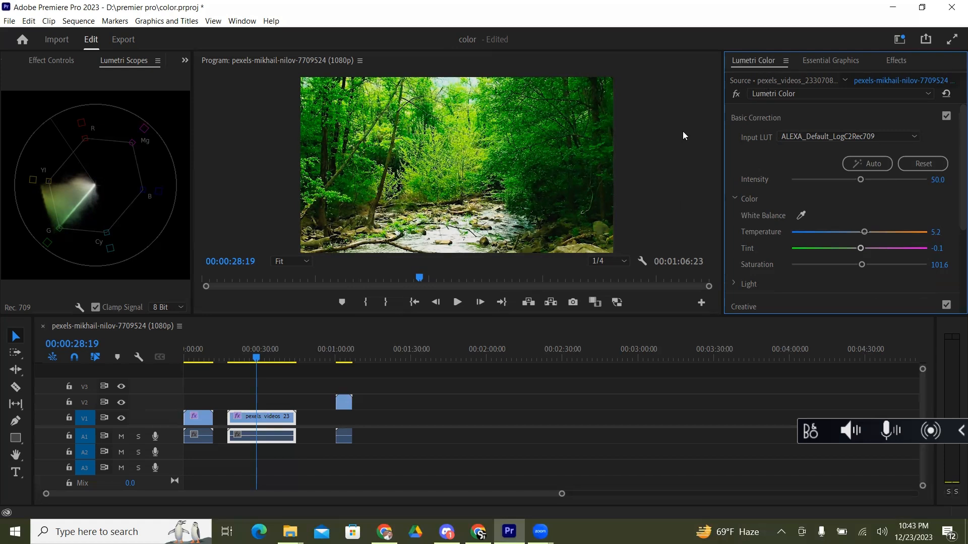
Step: Compare the stream clip with and without the Lumetri Color effect, then play it from near its start with the effect bypassed
{"action": "left_click", "coordinate": [736, 95]}
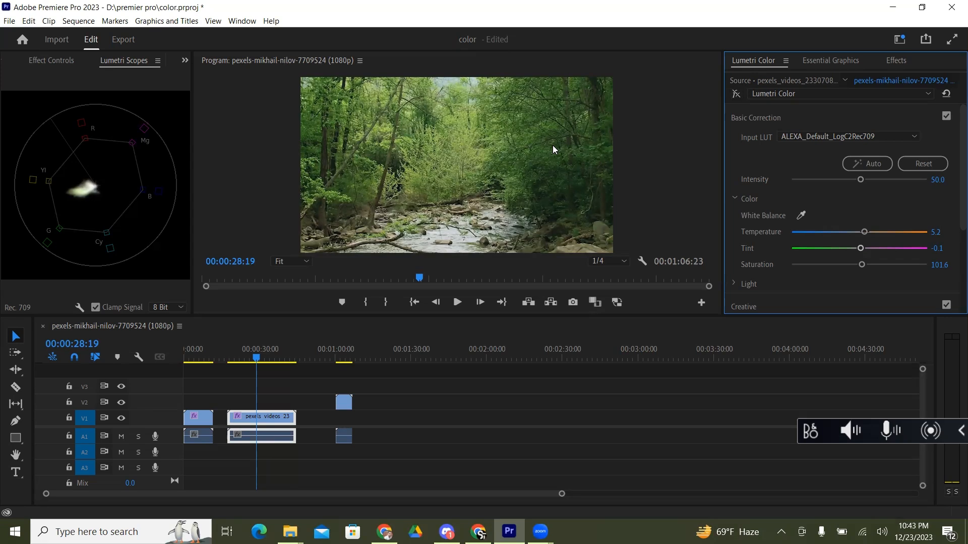
{"action": "left_click", "coordinate": [736, 96]}
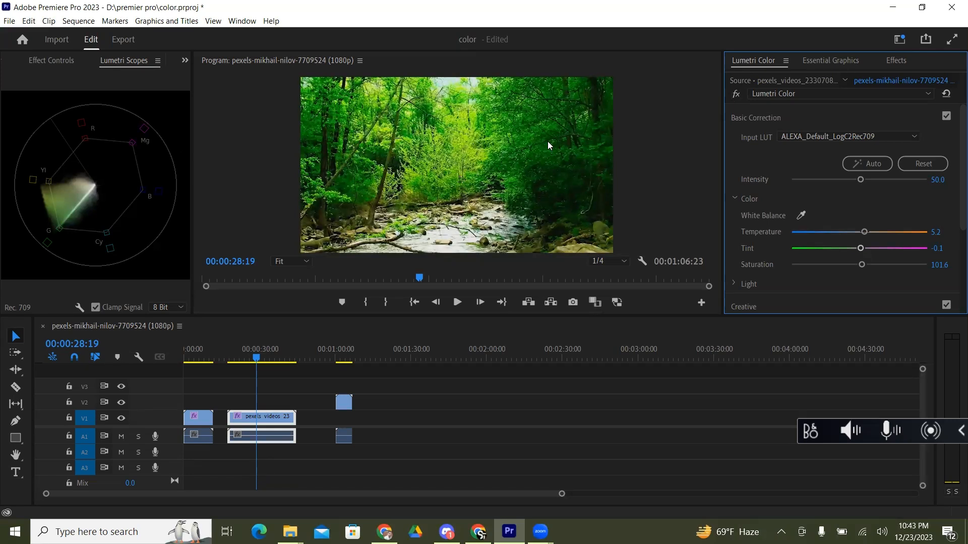
{"action": "left_click", "coordinate": [736, 95]}
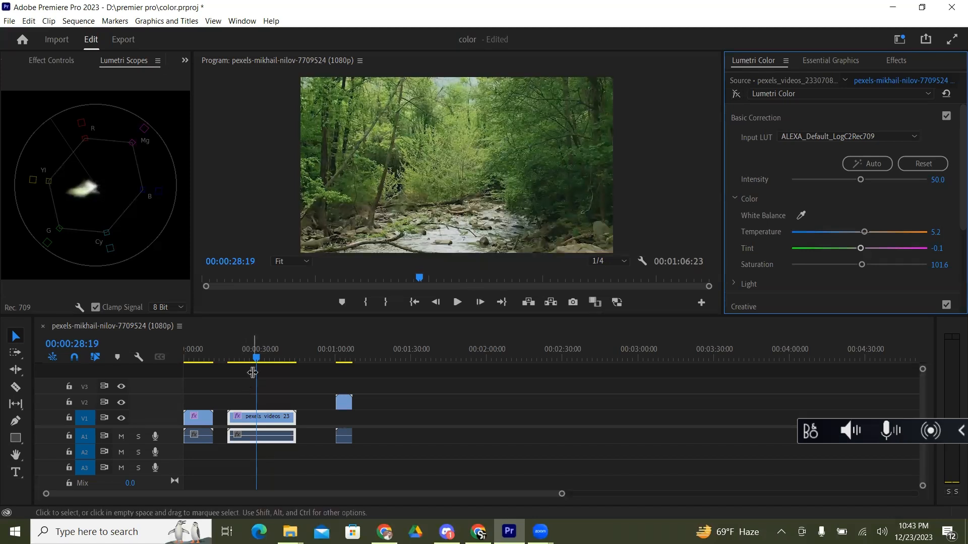
{"action": "left_click_drag", "start_coordinate": [258, 360], "coordinate": [234, 366]}
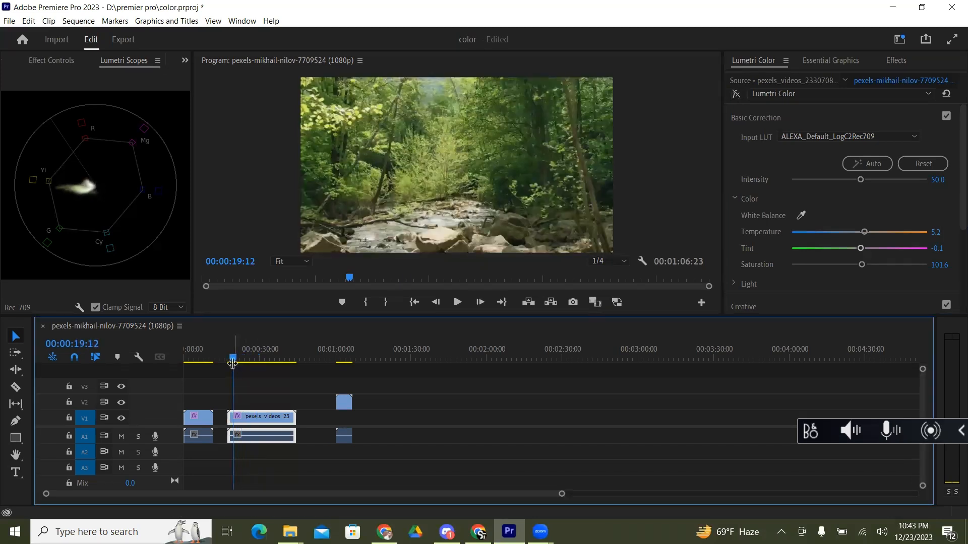
{"action": "key", "text": "space"}
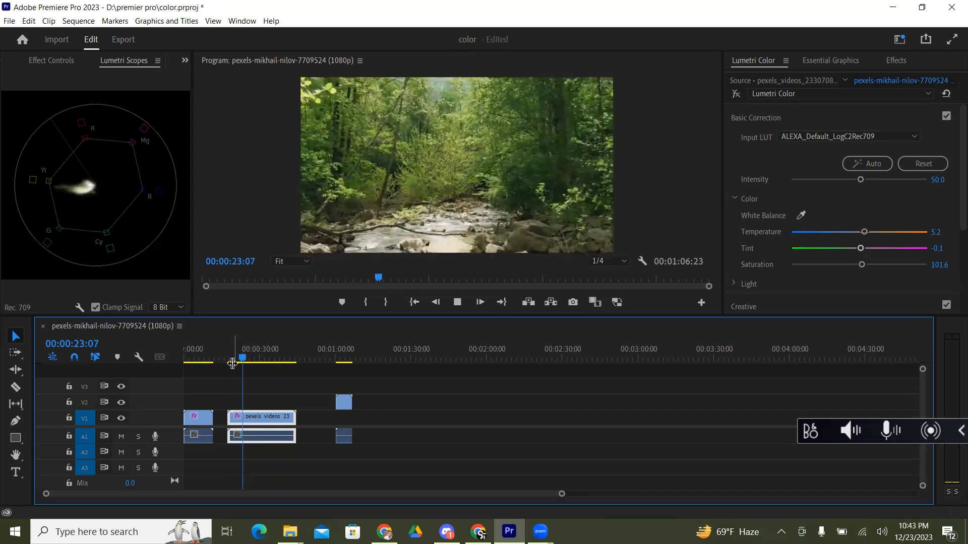
{"action": "key", "text": "space"}
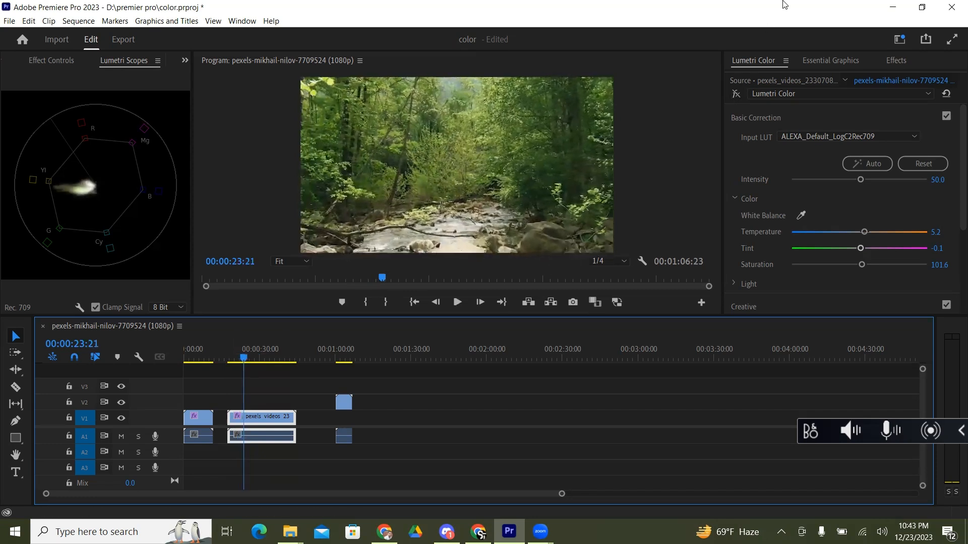
Step: Re-enable the Lumetri Color effect, replay the stream clip, and switch the bypass on and off to compare the footage during playback
{"action": "left_click", "coordinate": [737, 94]}
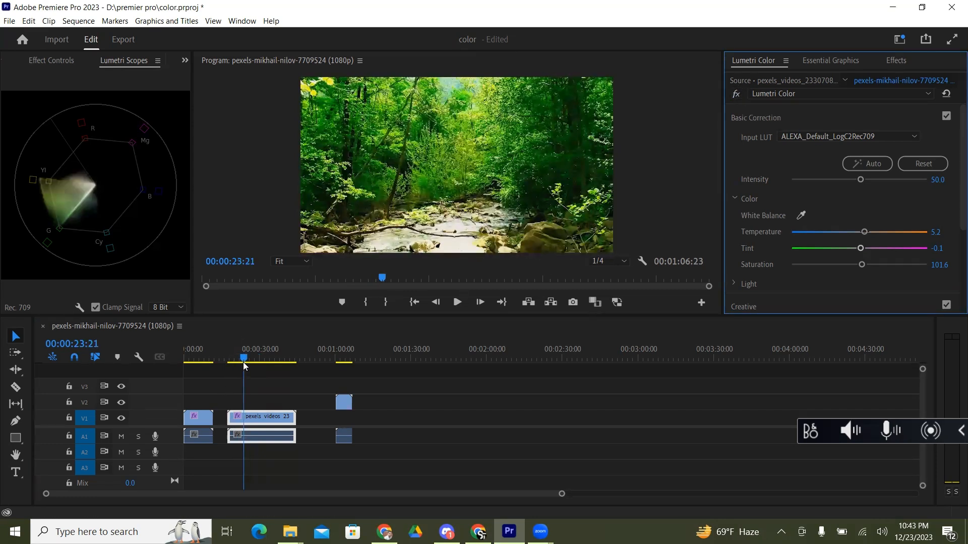
{"action": "left_click_drag", "start_coordinate": [243, 361], "coordinate": [232, 361]}
{"action": "key", "text": "space"}
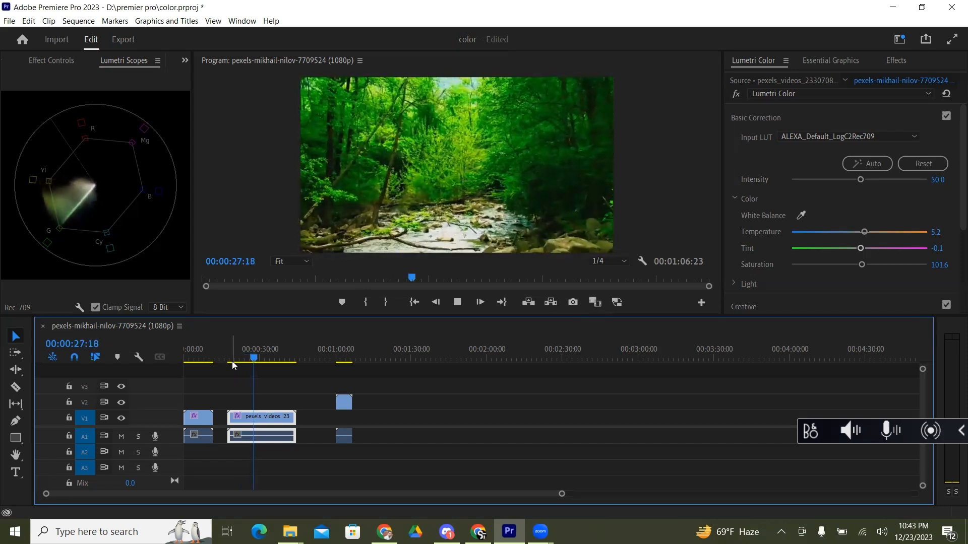
{"action": "key", "text": "space"}
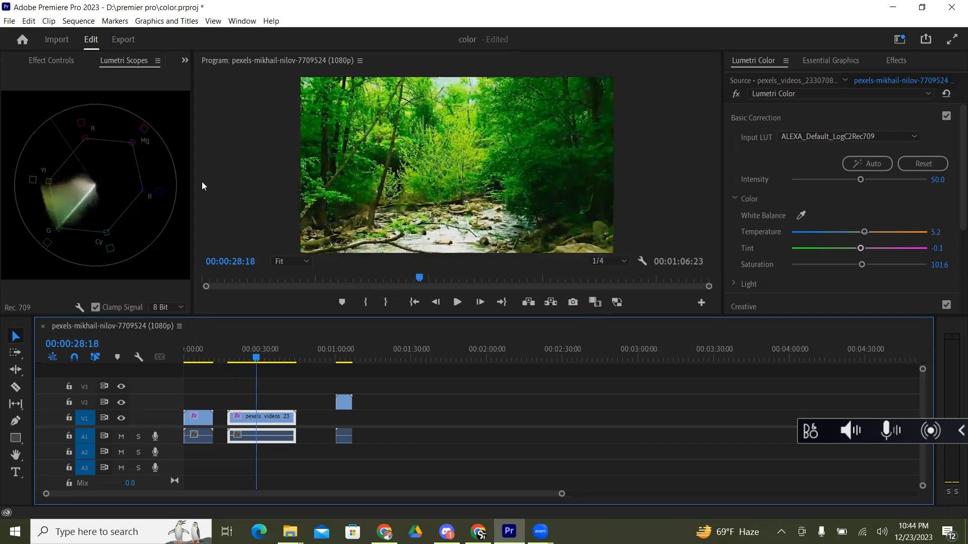
{"action": "left_click", "coordinate": [736, 95]}
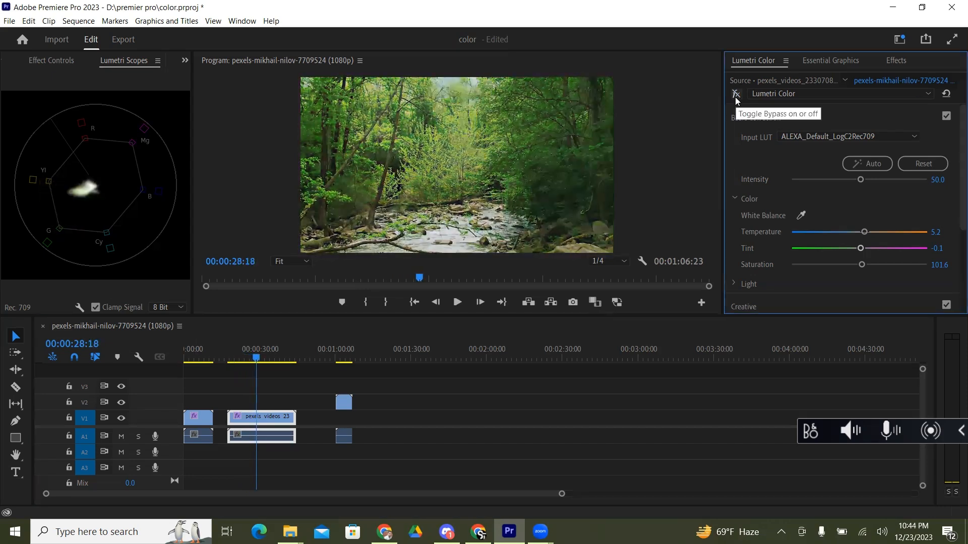
{"action": "key", "text": "space"}
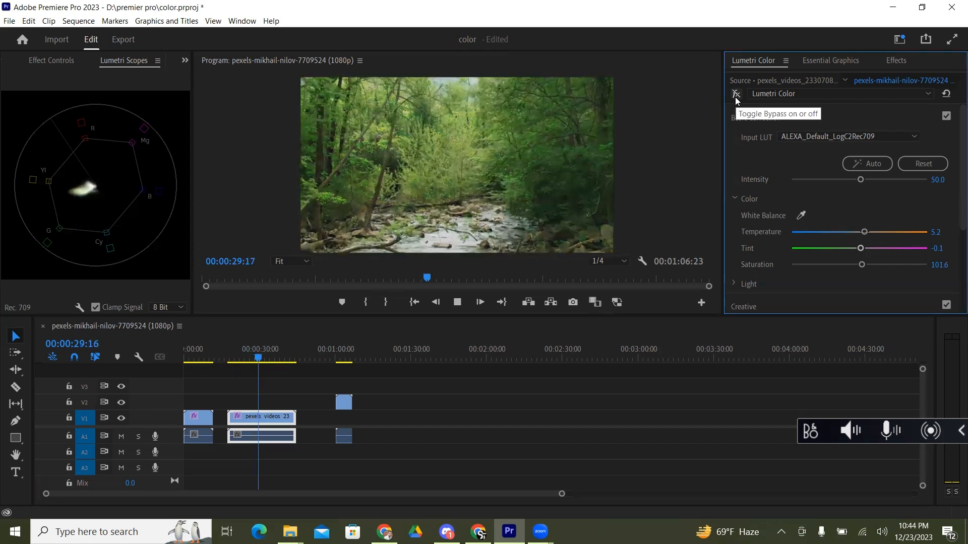
{"action": "left_click", "coordinate": [736, 94]}
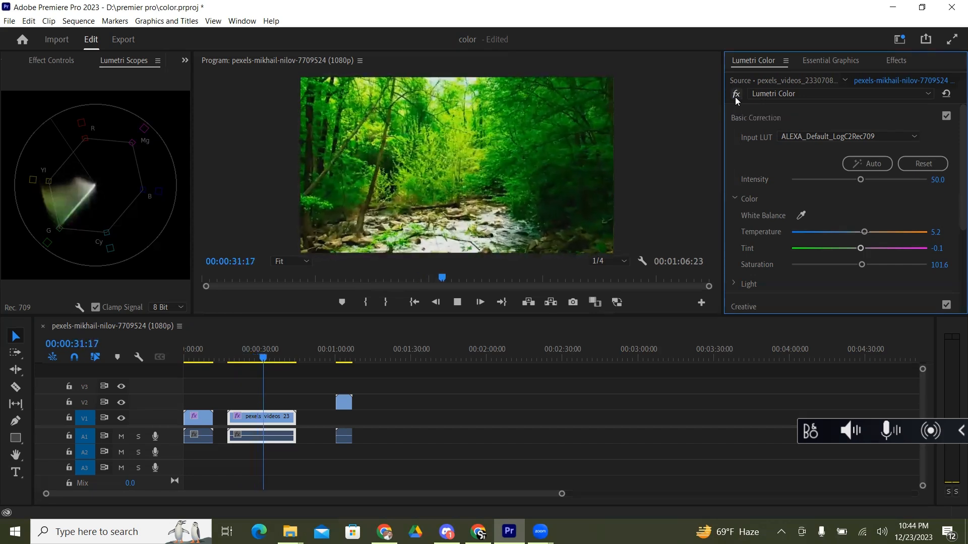
{"action": "key", "text": "space"}
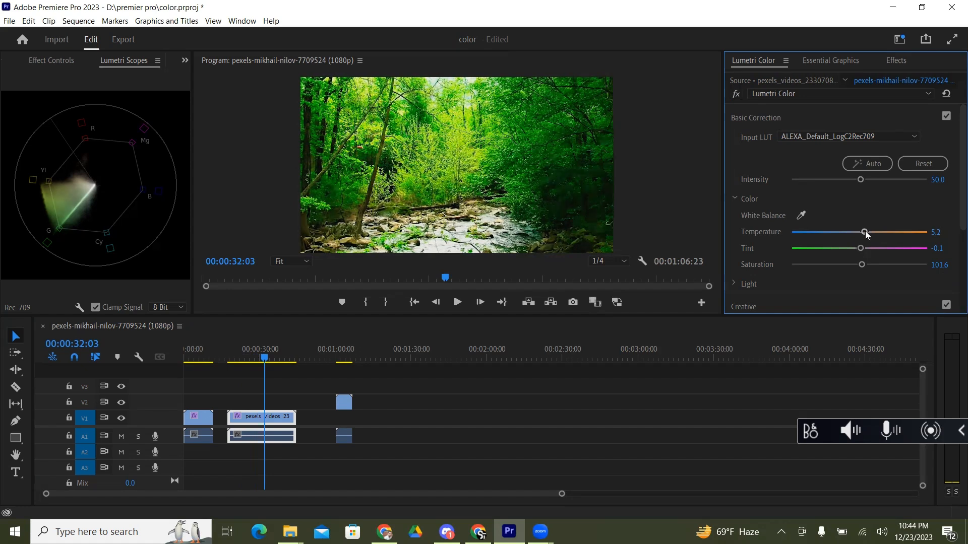
Step: Try a warm temperature of 50.0 and a cool one of -61.1, with tint at -24.1 and saturation at 109.3
{"action": "left_click_drag", "start_coordinate": [865, 233], "coordinate": [892, 230]}
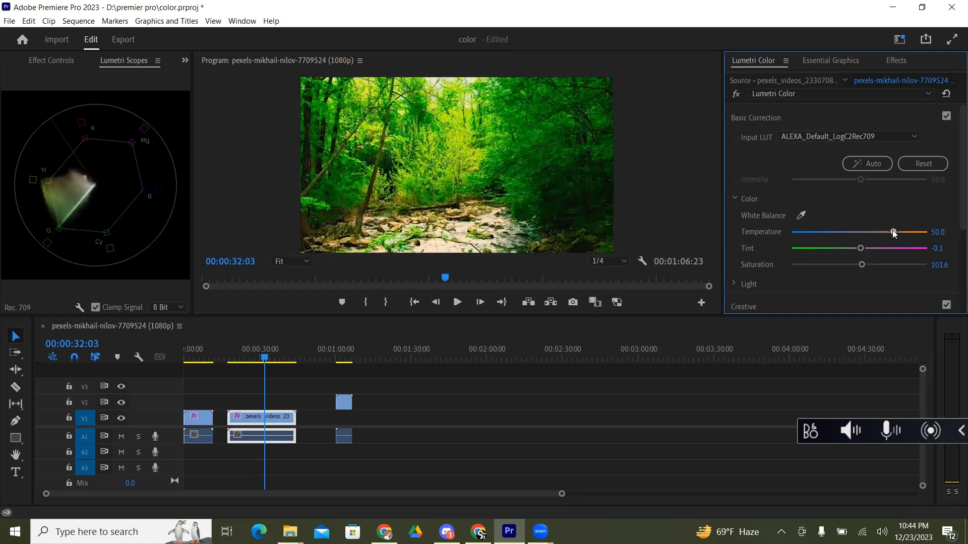
{"action": "left_click_drag", "start_coordinate": [892, 230], "coordinate": [816, 235]}
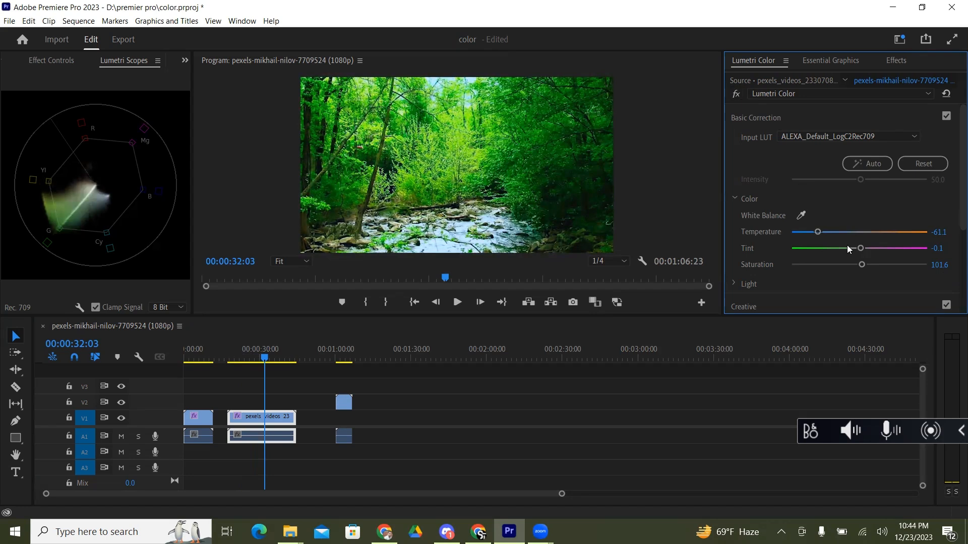
{"action": "mouse_move", "coordinate": [861, 248]}
{"action": "left_mouse_down"}
{"action": "mouse_move", "coordinate": [890, 249]}
{"action": "mouse_move", "coordinate": [845, 249]}
{"action": "mouse_move", "coordinate": [876, 262]}
{"action": "mouse_move", "coordinate": [826, 270]}
{"action": "mouse_move", "coordinate": [864, 266]}
{"action": "left_mouse_up"}
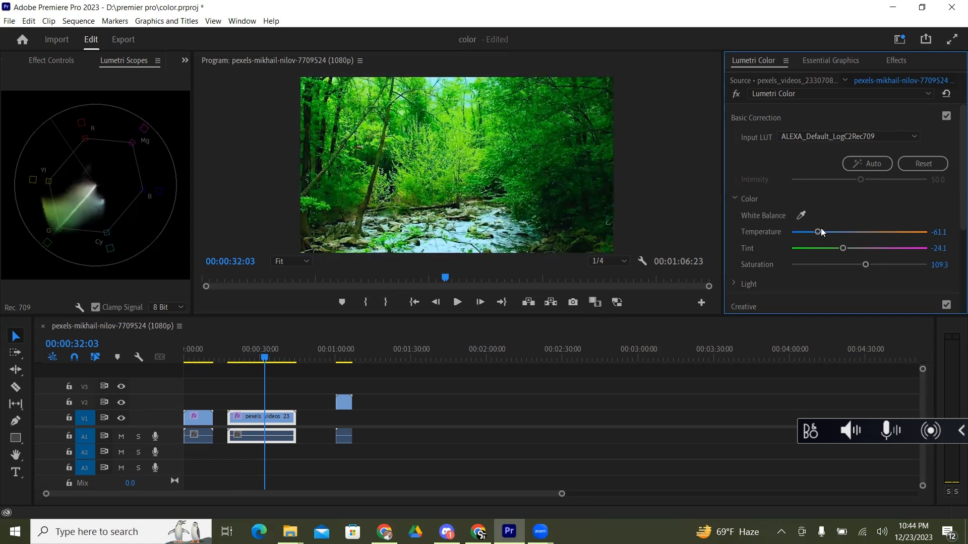
Step: Set the stream clip's temperature to 0.9 and tint to 2.8, and desaturate it fully to 0.0
{"action": "left_click_drag", "start_coordinate": [820, 229], "coordinate": [839, 248]}
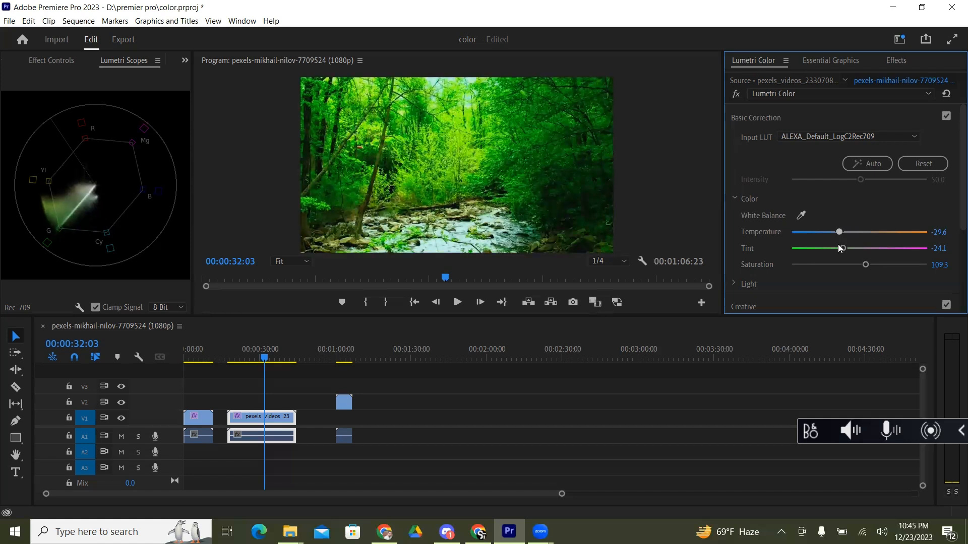
{"action": "mouse_move", "coordinate": [840, 248]}
{"action": "left_mouse_down"}
{"action": "mouse_move", "coordinate": [912, 234]}
{"action": "mouse_move", "coordinate": [802, 246]}
{"action": "mouse_move", "coordinate": [860, 236]}
{"action": "mouse_move", "coordinate": [860, 246]}
{"action": "mouse_move", "coordinate": [914, 249]}
{"action": "mouse_move", "coordinate": [857, 257]}
{"action": "mouse_move", "coordinate": [889, 256]}
{"action": "mouse_move", "coordinate": [891, 266]}
{"action": "mouse_move", "coordinate": [851, 266]}
{"action": "left_mouse_up"}
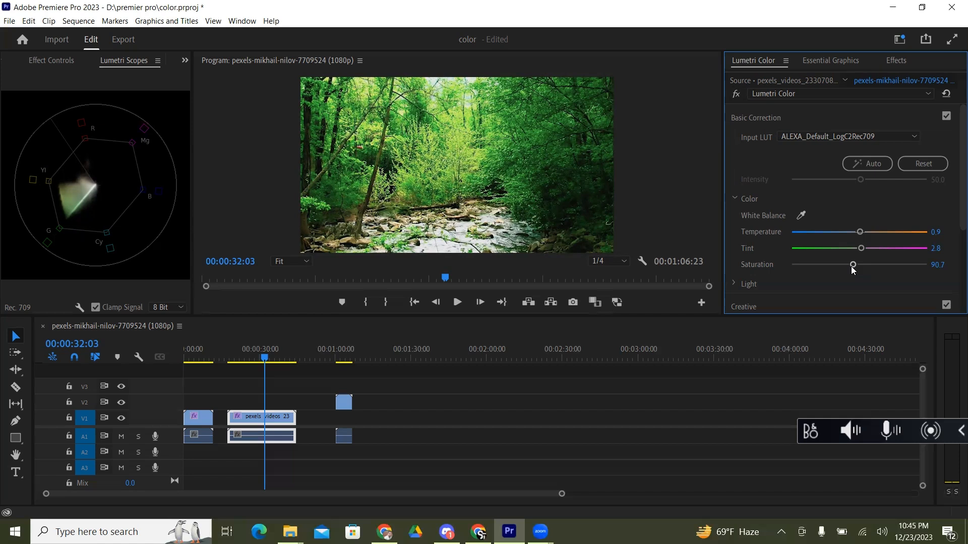
{"action": "left_click_drag", "start_coordinate": [851, 266], "coordinate": [737, 275]}
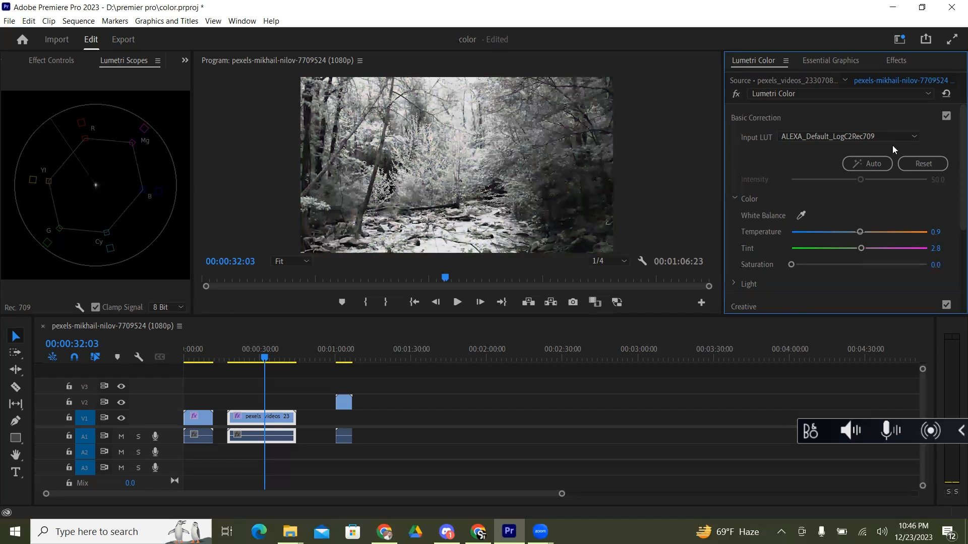
Step: Reset the stream clip's Lumetri Color effect and set its input LUT to ARRI_Universal_DCI
{"action": "left_click", "coordinate": [946, 94]}
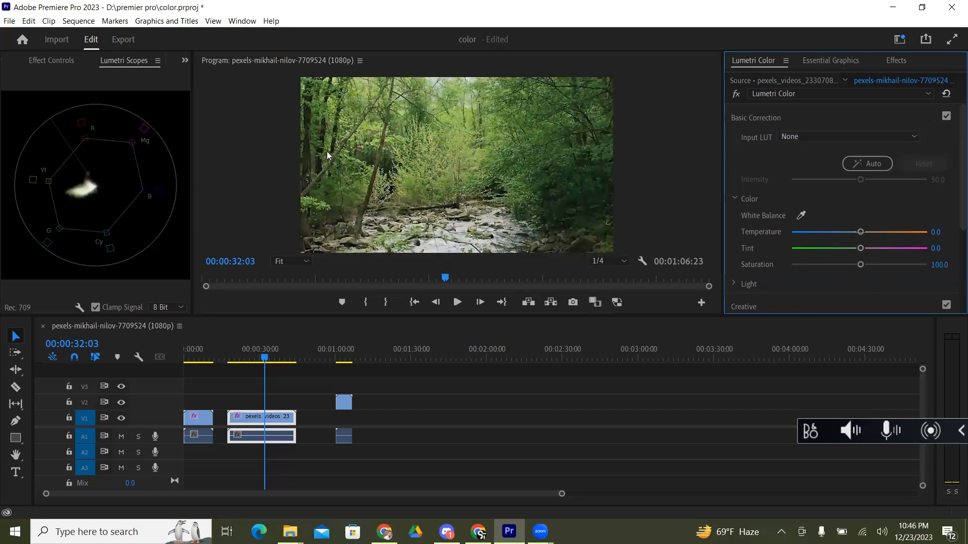
{"action": "left_click", "coordinate": [868, 135]}
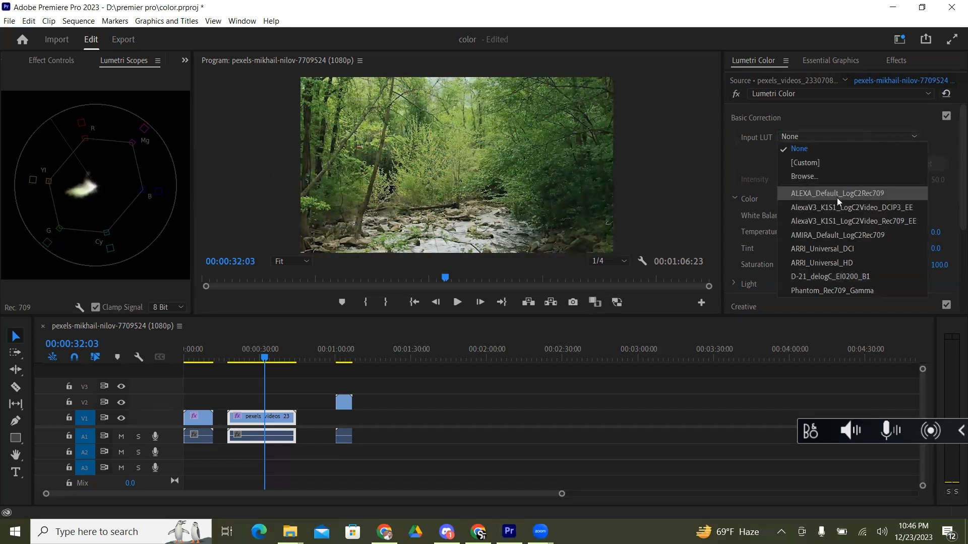
{"action": "left_click", "coordinate": [830, 247]}
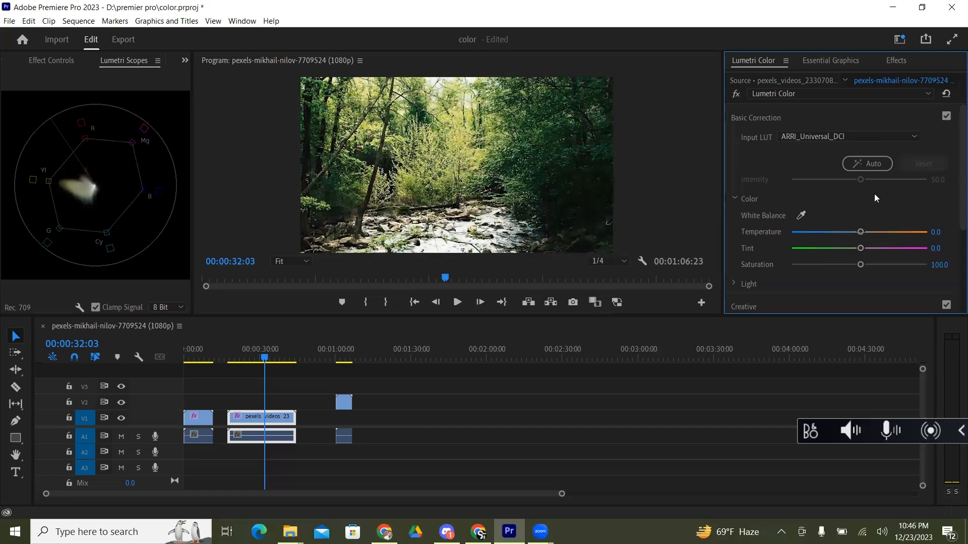
Step: Try the automatic basic correction on the stream clip and compare the footage with the effect bypassed and enabled during playback
{"action": "left_click", "coordinate": [873, 166]}
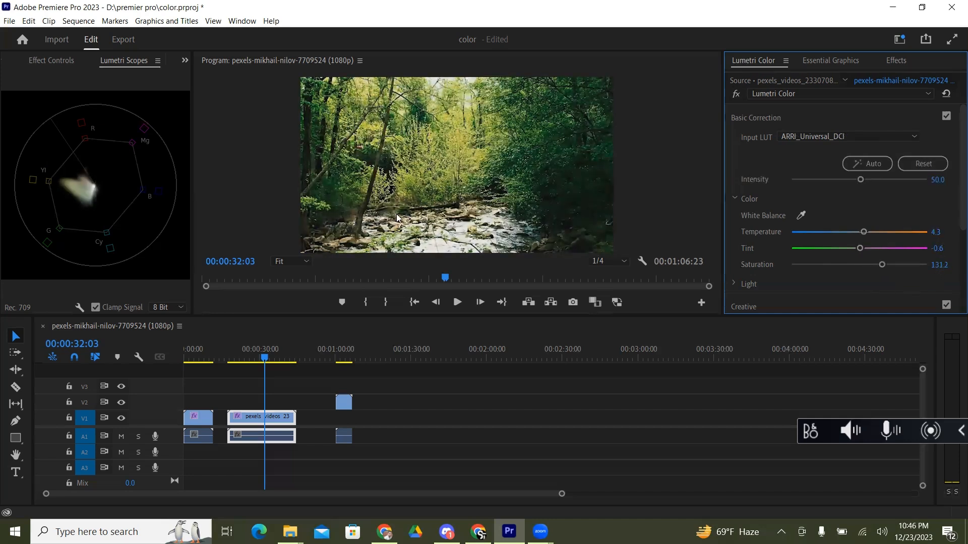
{"action": "left_click", "coordinate": [736, 94]}
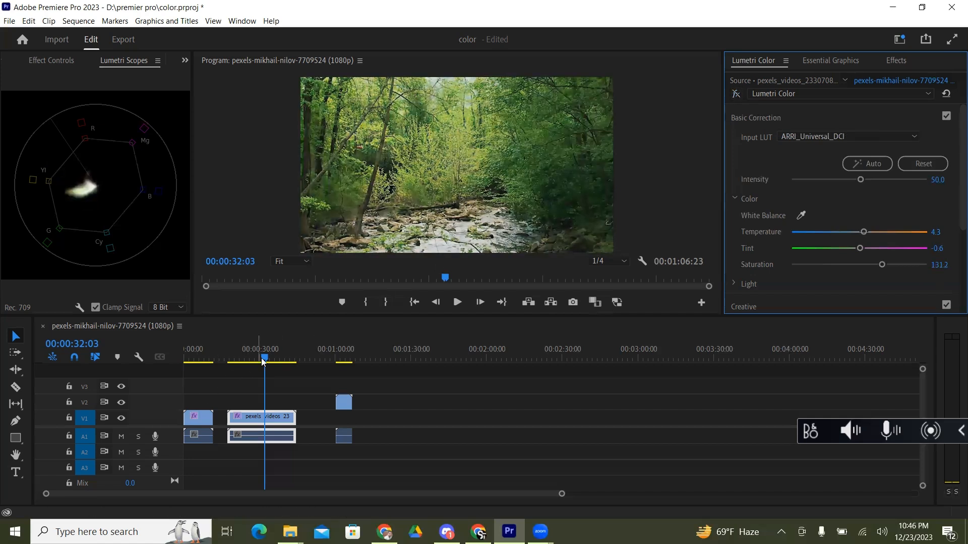
{"action": "left_click_drag", "start_coordinate": [265, 359], "coordinate": [237, 363]}
{"action": "key", "text": "space"}
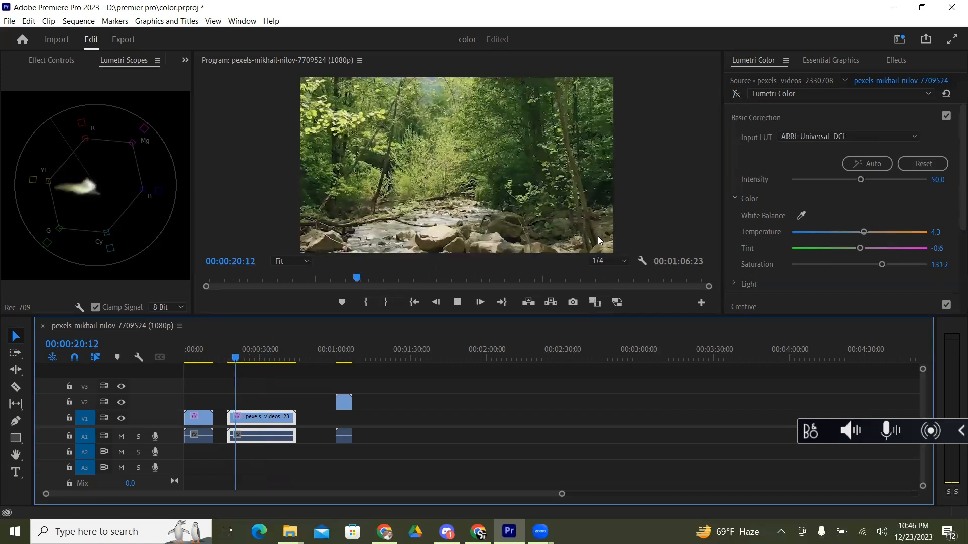
{"action": "left_click", "coordinate": [737, 97]}
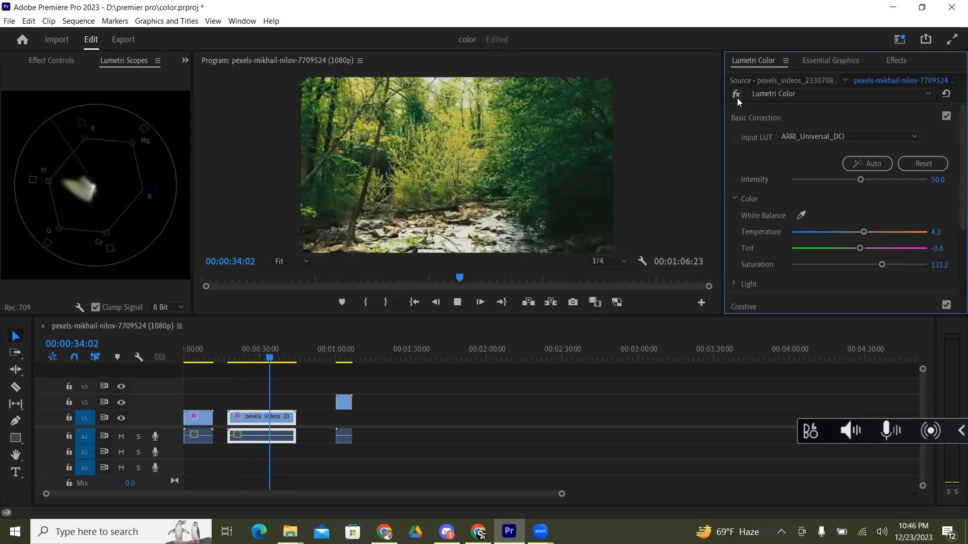
{"action": "key", "text": "space"}
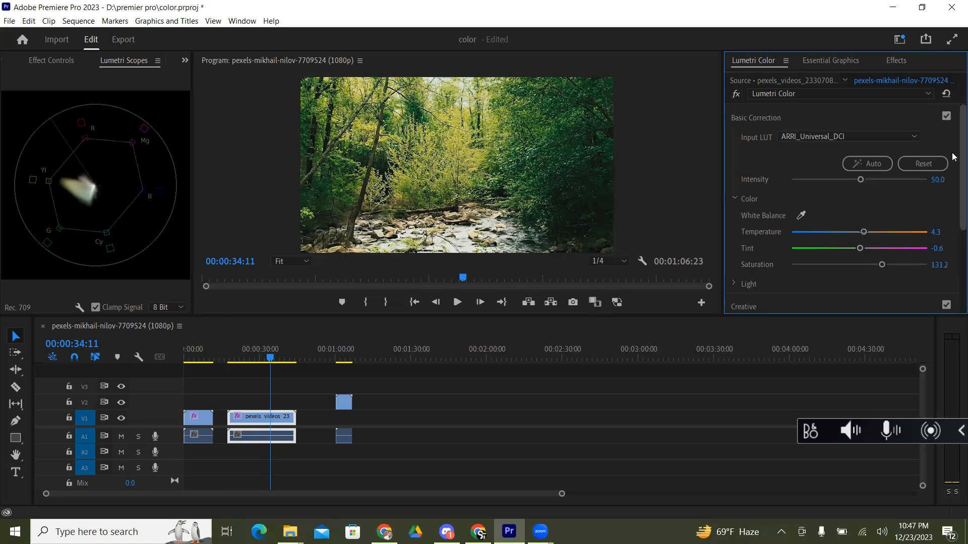
Step: Reset the stream clip's Lumetri Color effect, look over its correction sections, and expand Creative
{"action": "left_click", "coordinate": [879, 137]}
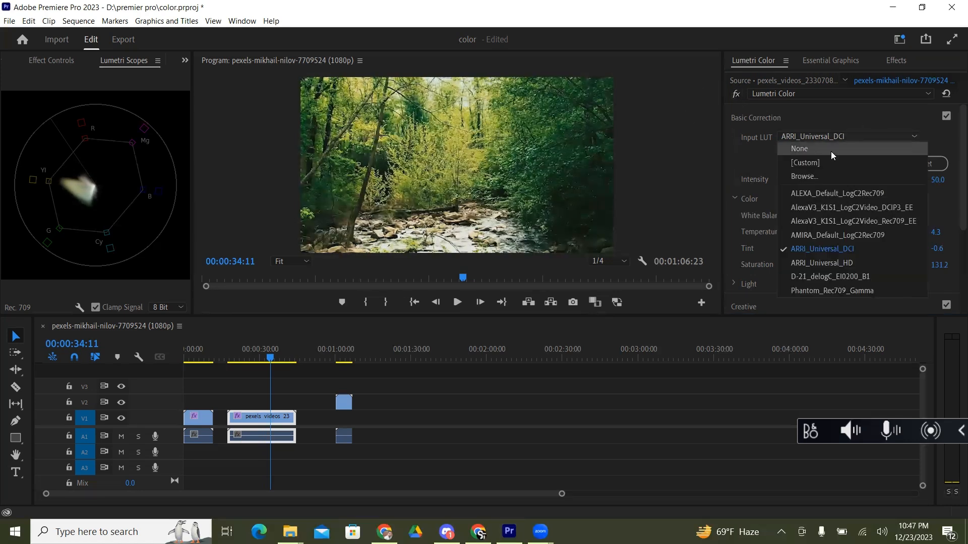
{"action": "left_click", "coordinate": [946, 95]}
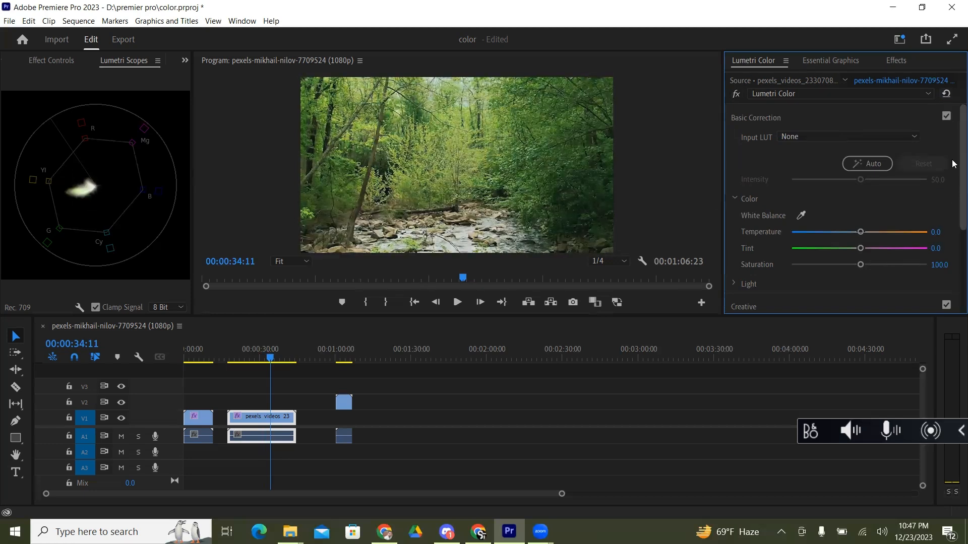
{"action": "scroll", "coordinate": [953, 176], "scroll_direction": "down", "scroll_amount": 1}
{"action": "scroll", "coordinate": [953, 179], "scroll_direction": "up", "scroll_amount": 1}
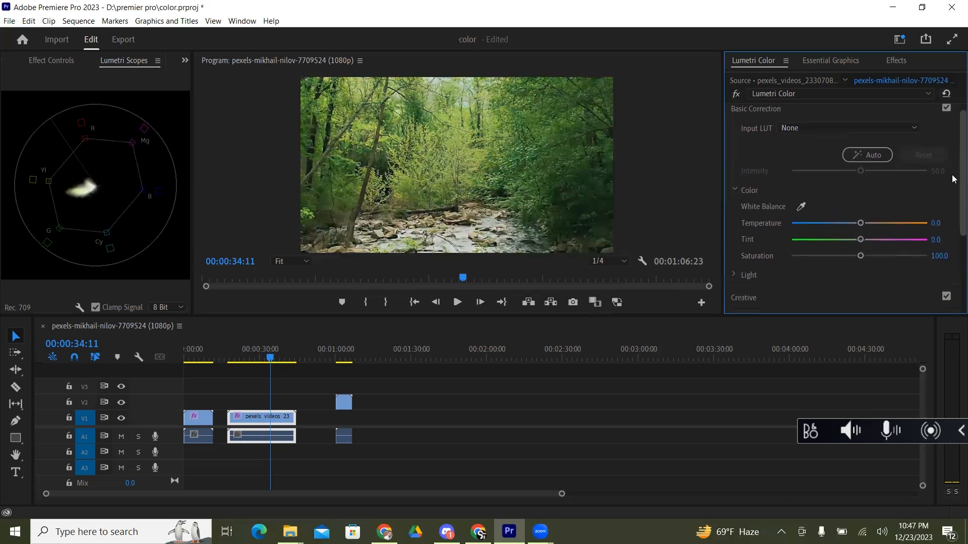
{"action": "scroll", "coordinate": [953, 212], "scroll_direction": "down", "scroll_amount": 3}
{"action": "scroll", "coordinate": [954, 234], "scroll_direction": "up", "scroll_amount": 1}
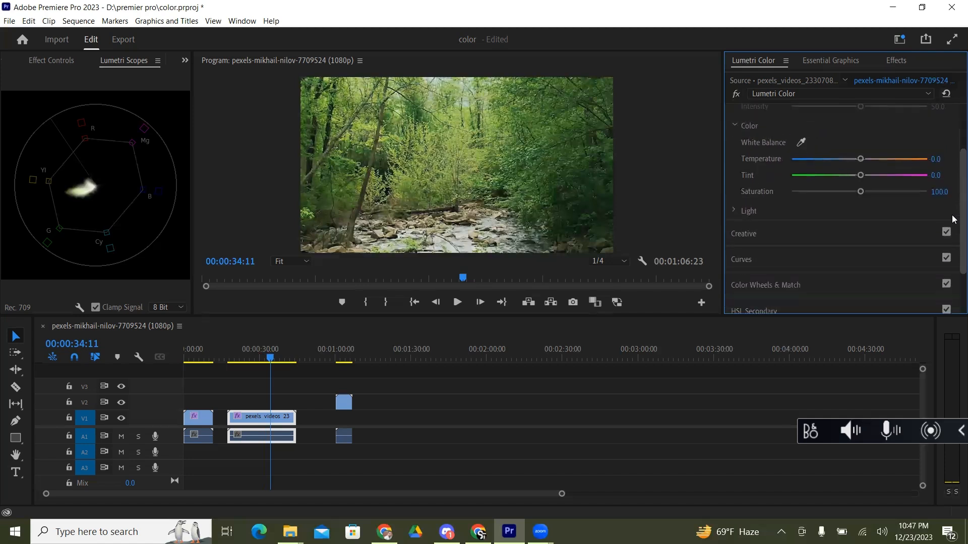
{"action": "scroll", "coordinate": [954, 238], "scroll_direction": "down", "scroll_amount": 2}
{"action": "left_click_drag", "start_coordinate": [952, 236], "coordinate": [950, 235]}
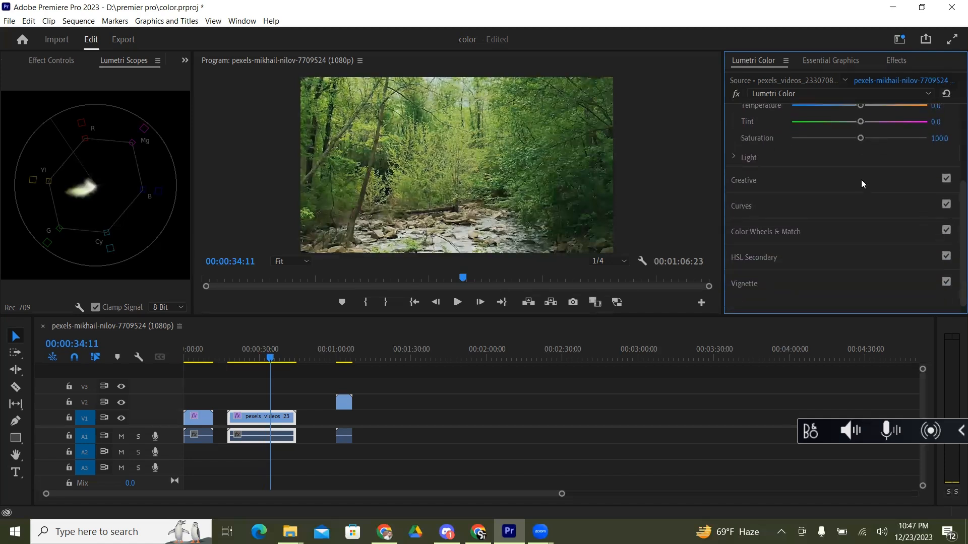
{"action": "left_click", "coordinate": [747, 185]}
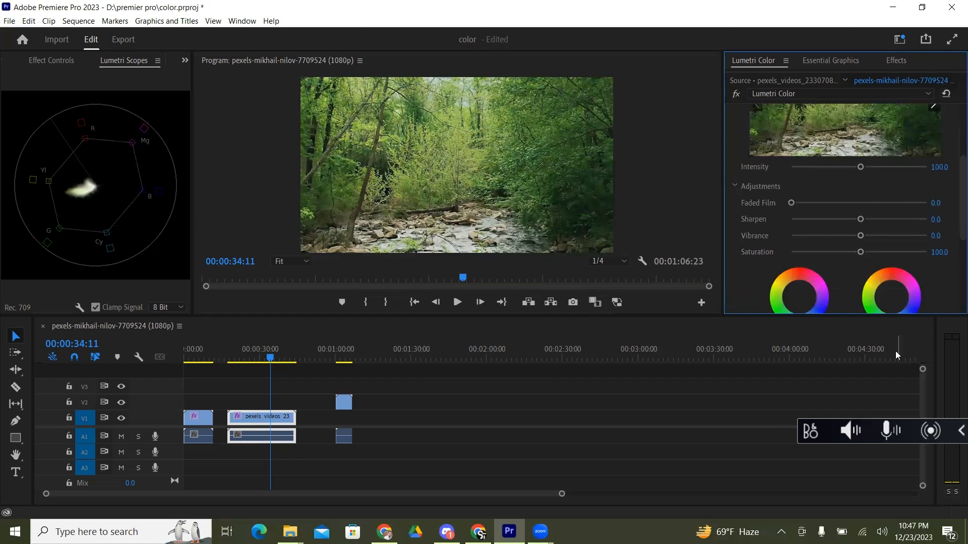
Step: Enlarge the upper workspace area, collapse the Creative section, and expand Basic Correction again
{"action": "left_click_drag", "start_coordinate": [882, 316], "coordinate": [882, 396]}
{"action": "left_click_drag", "start_coordinate": [953, 229], "coordinate": [952, 81]}
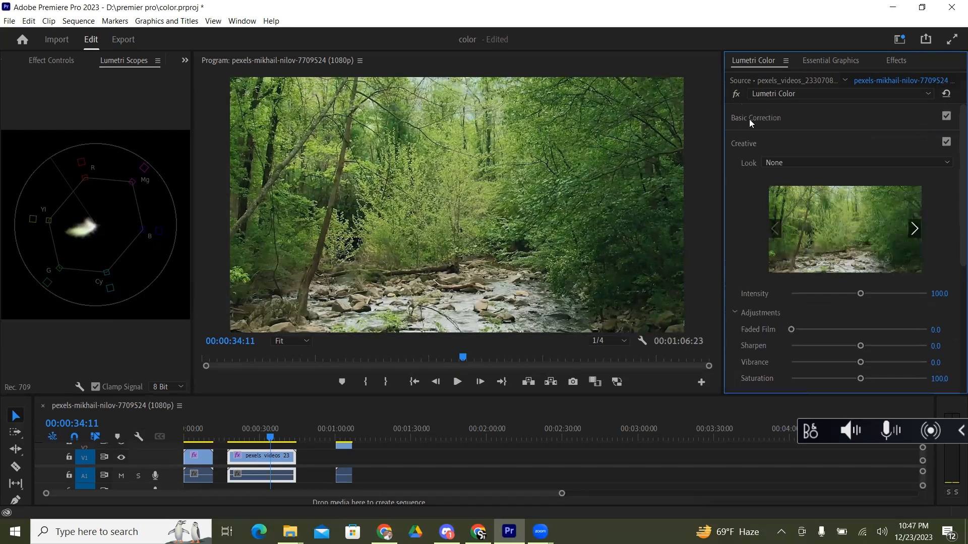
{"action": "left_click", "coordinate": [748, 145]}
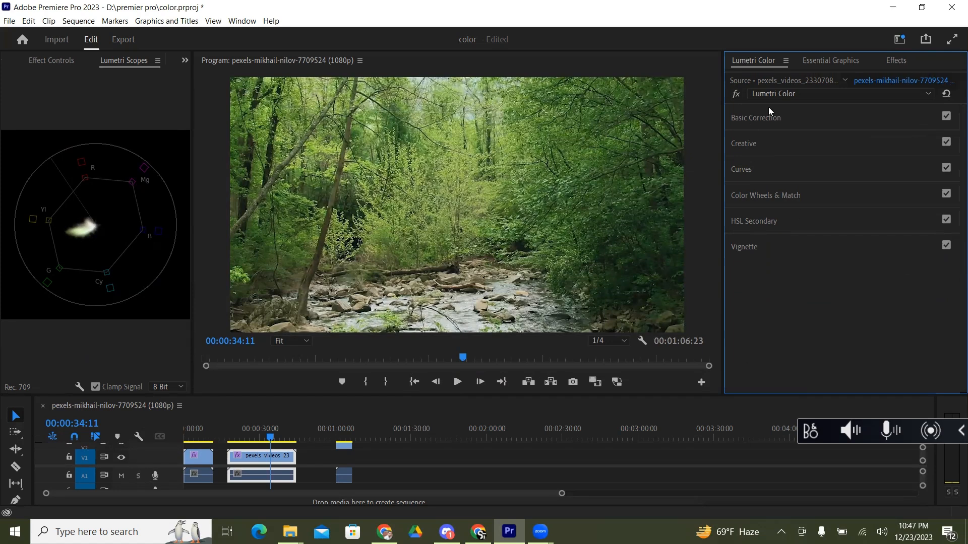
{"action": "left_click", "coordinate": [757, 121]}
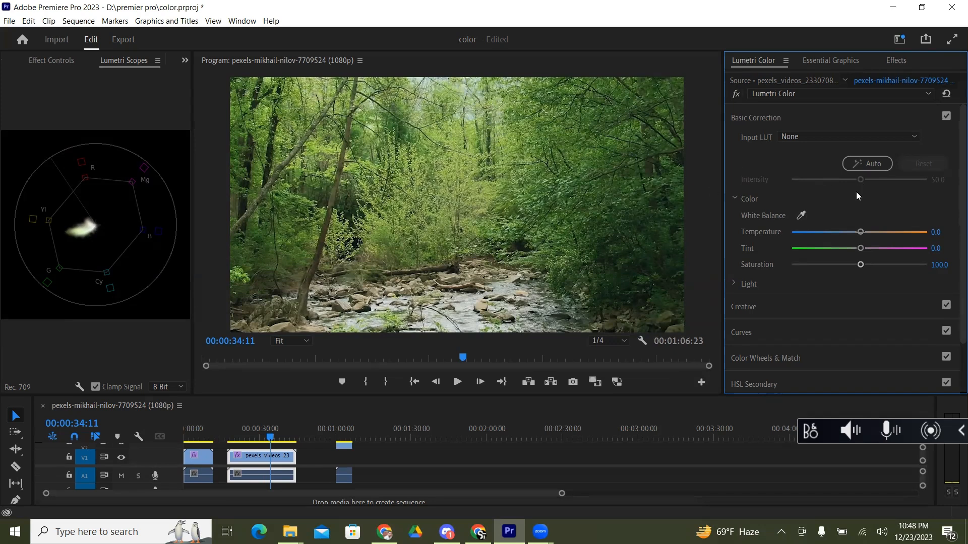
Step: Try a white balance sampled from the dark foliage beside the stream, compare it with the effect bypassed, and reset Lumetri Color
{"action": "left_click", "coordinate": [802, 216]}
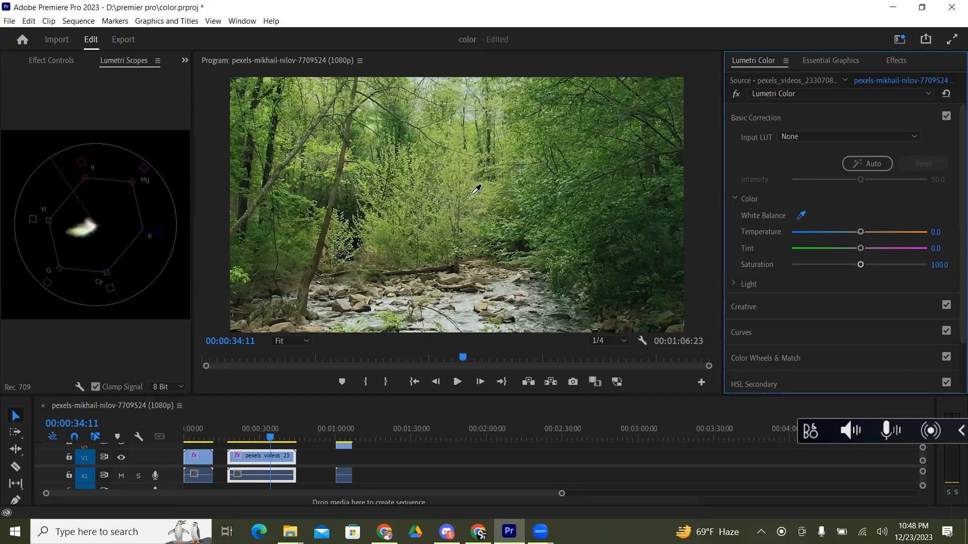
{"action": "left_click", "coordinate": [626, 279]}
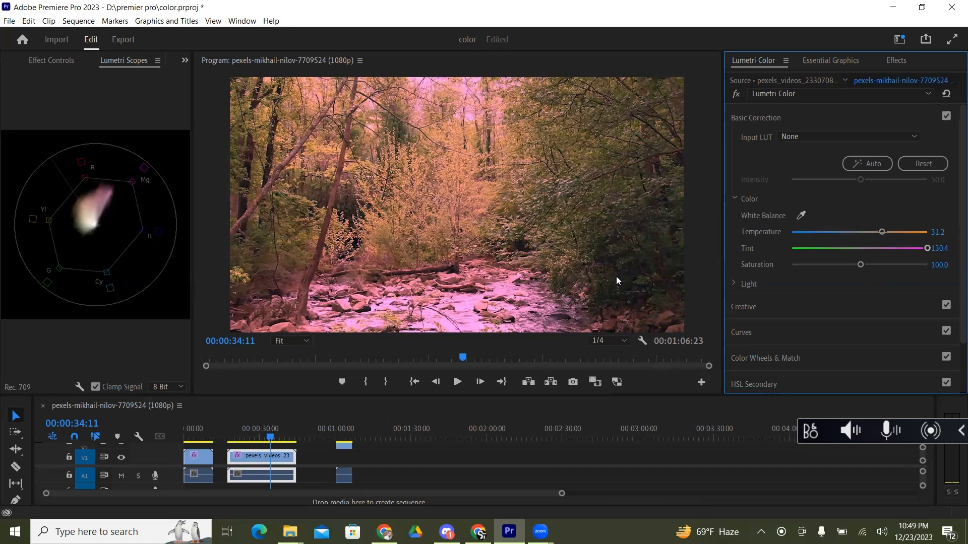
{"action": "left_click", "coordinate": [739, 95]}
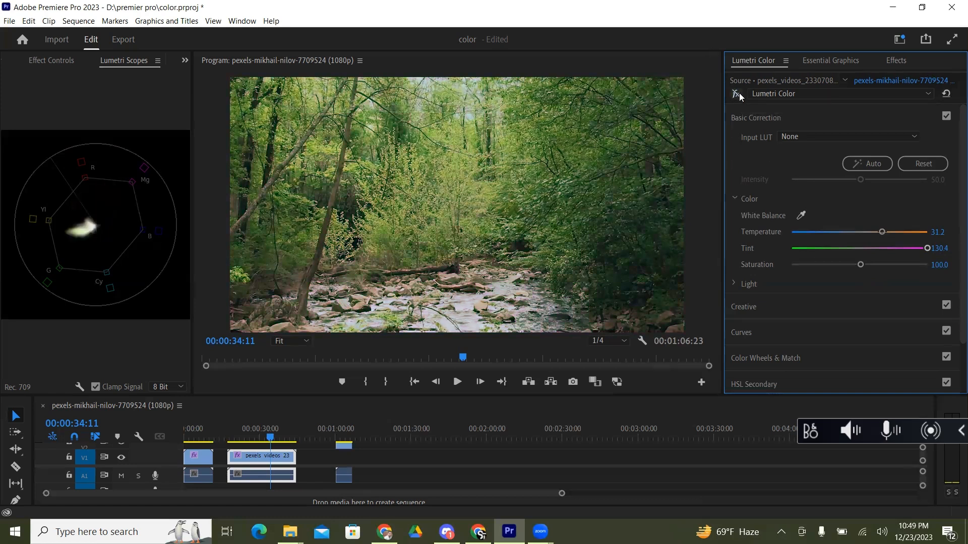
{"action": "left_click", "coordinate": [739, 95]}
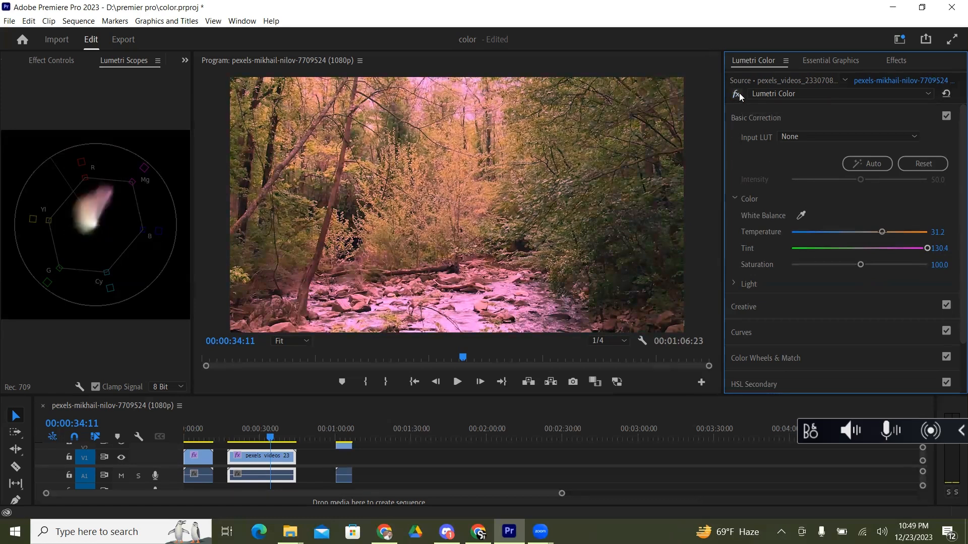
{"action": "left_click", "coordinate": [739, 95]}
{"action": "left_click", "coordinate": [739, 94]}
{"action": "left_click", "coordinate": [946, 94]}
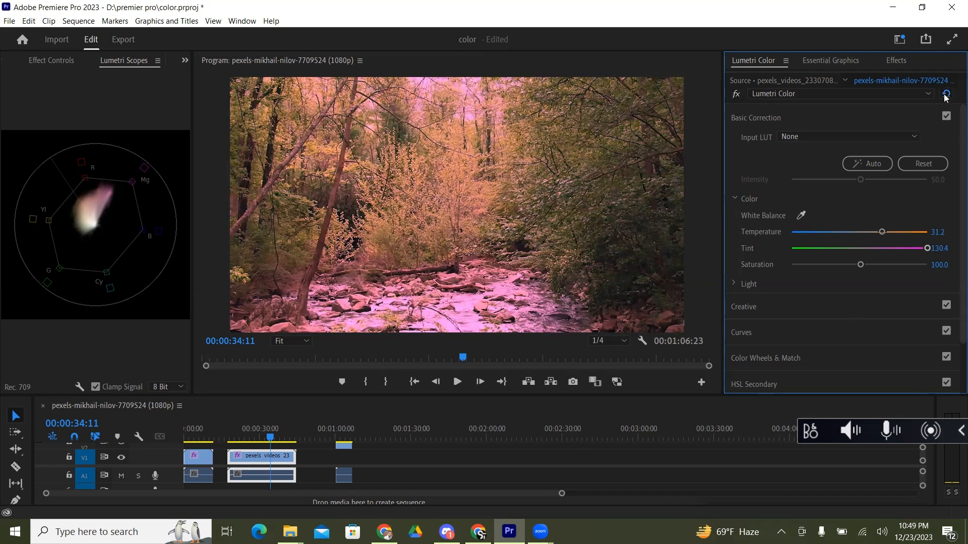
Step: Try a white balance sampled at the base of the leaning tree trunk, toggle the effect to compare, and reset Lumetri Color
{"action": "left_click", "coordinate": [802, 216]}
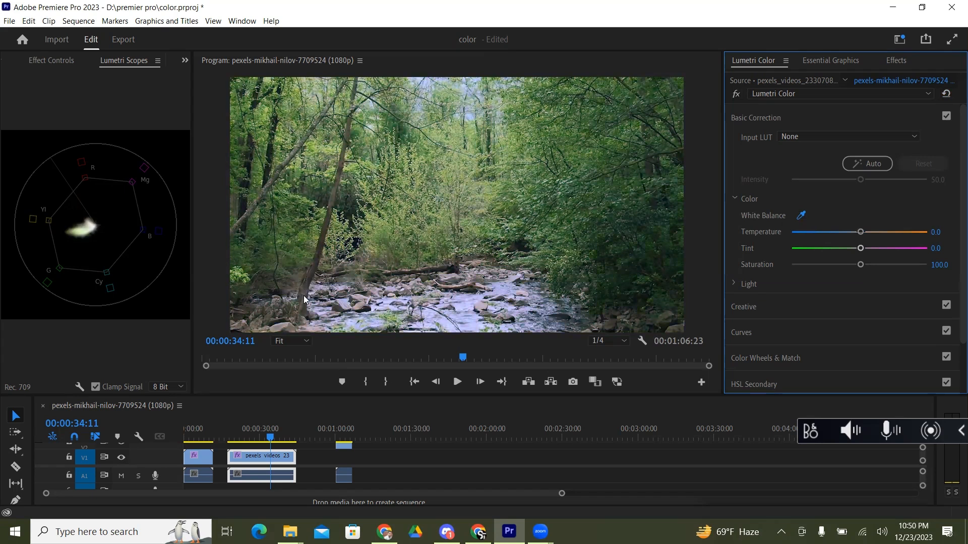
{"action": "left_click", "coordinate": [304, 299]}
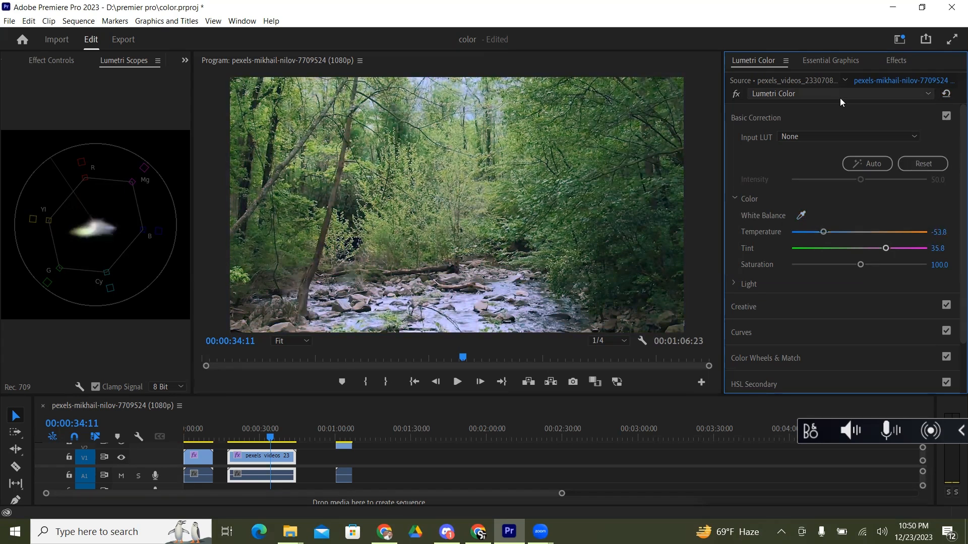
{"action": "left_click", "coordinate": [737, 96]}
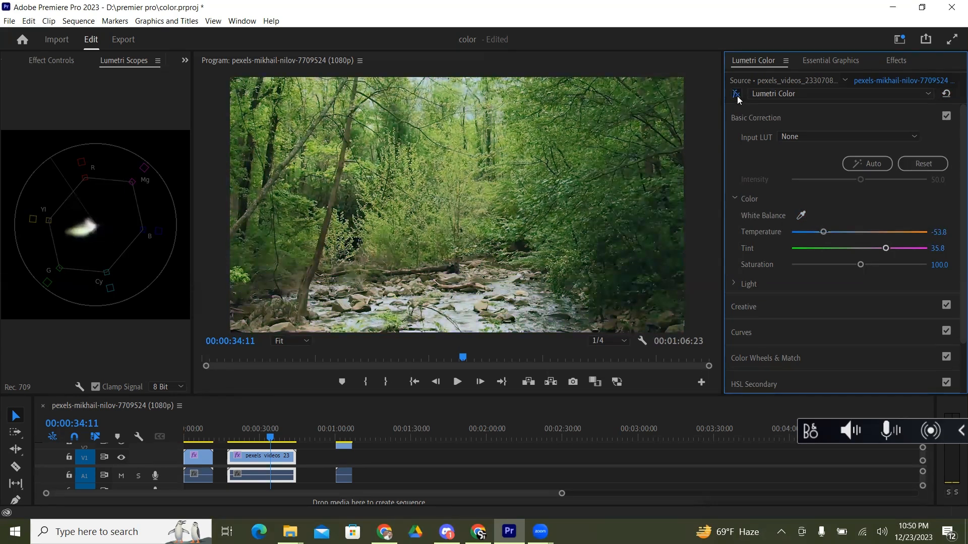
{"action": "left_click", "coordinate": [737, 96]}
{"action": "left_click", "coordinate": [737, 96]}
{"action": "left_click", "coordinate": [737, 96]}
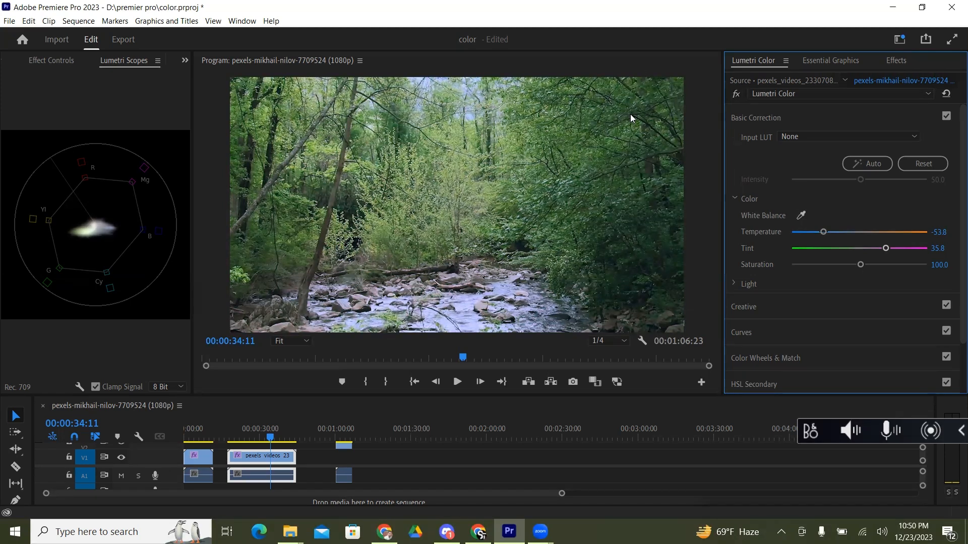
{"action": "left_click", "coordinate": [946, 93]}
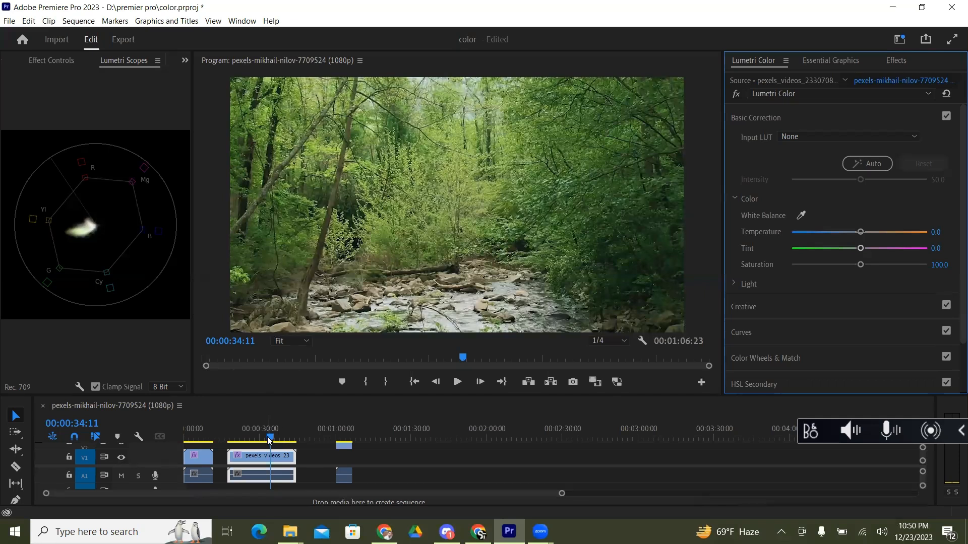
Step: Go to the start of the sequence, reset Lumetri Color on the clip of the woman in red, and preview it briefly
{"action": "left_click_drag", "start_coordinate": [269, 440], "coordinate": [158, 432]}
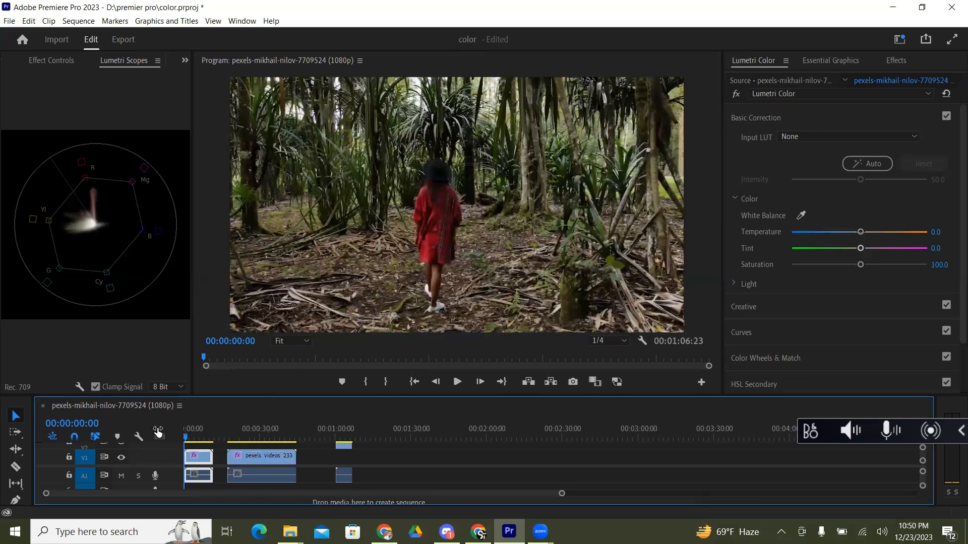
{"action": "left_click", "coordinate": [946, 95]}
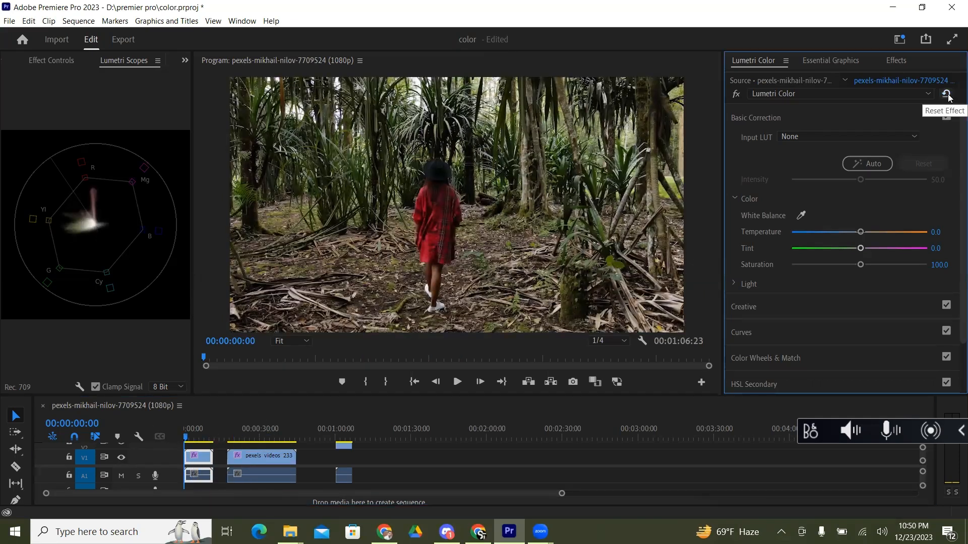
{"action": "key", "text": "space"}
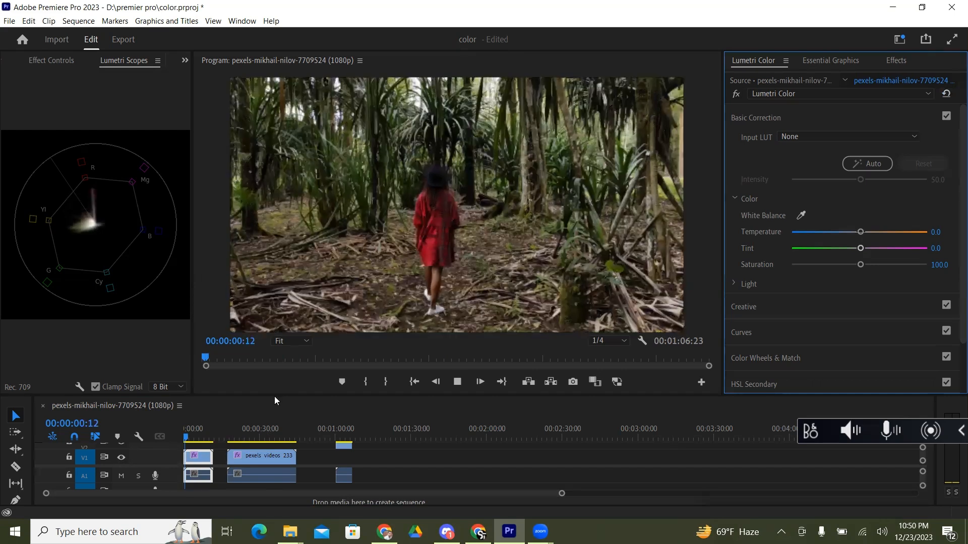
{"action": "key", "text": "space"}
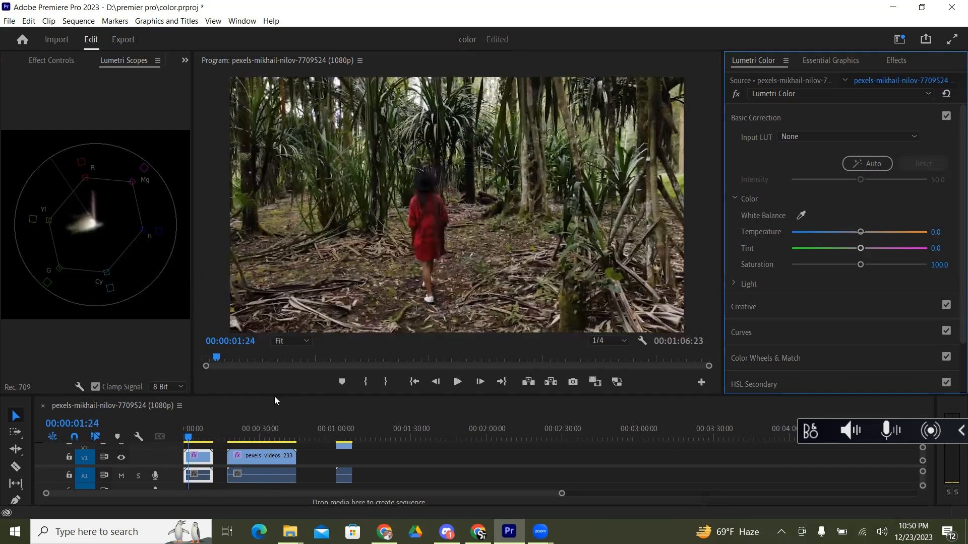
Step: Try a white balance sampled from the woman's red dress, compare it with the effect bypassed, play the footage, and reset the effect
{"action": "left_click", "coordinate": [802, 215]}
{"action": "left_click", "coordinate": [432, 217]}
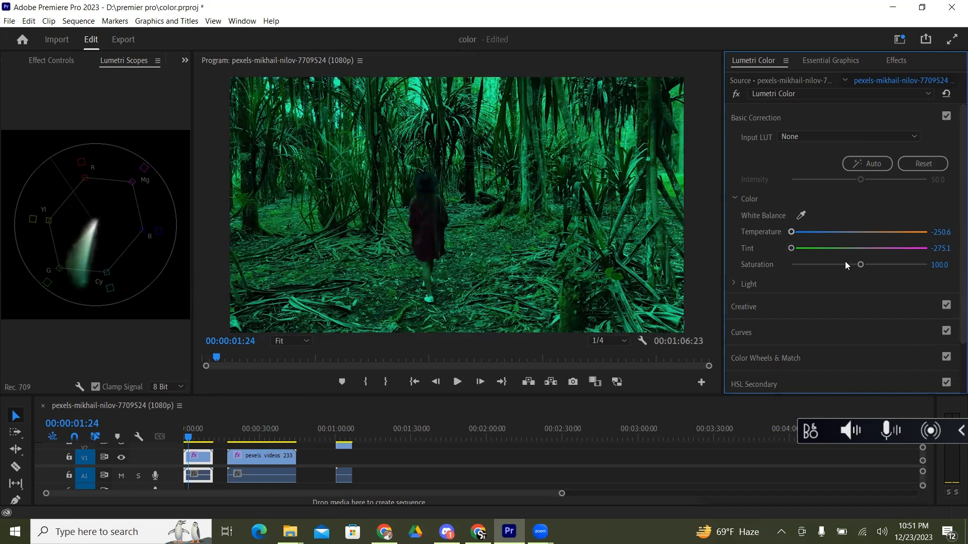
{"action": "left_click", "coordinate": [736, 95]}
{"action": "left_click", "coordinate": [736, 94]}
{"action": "key", "text": "space"}
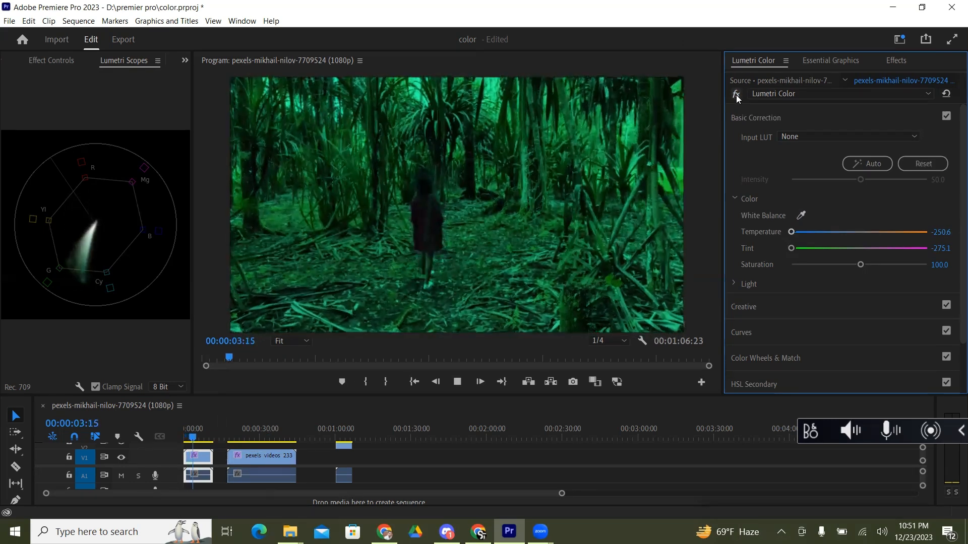
{"action": "key", "text": "space"}
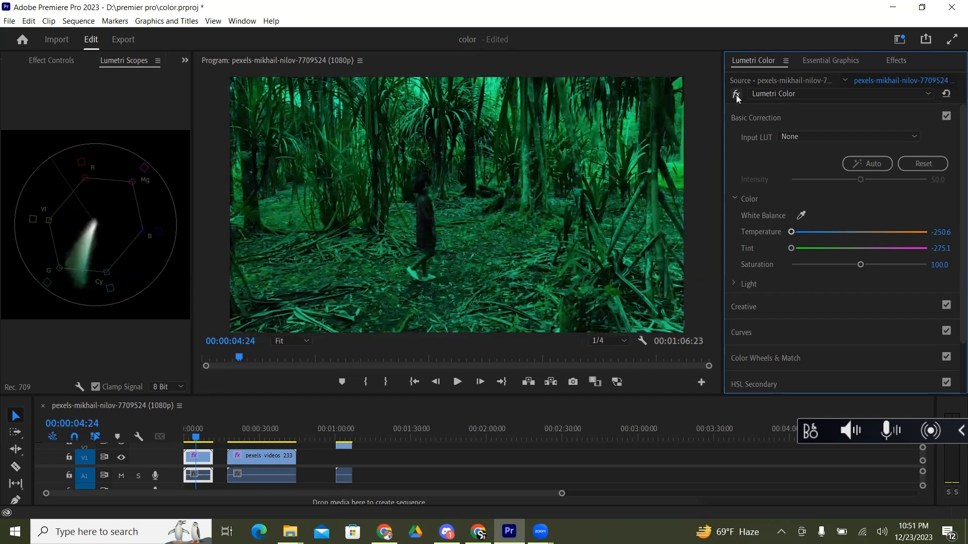
{"action": "left_click", "coordinate": [802, 216]}
{"action": "left_click", "coordinate": [948, 93]}
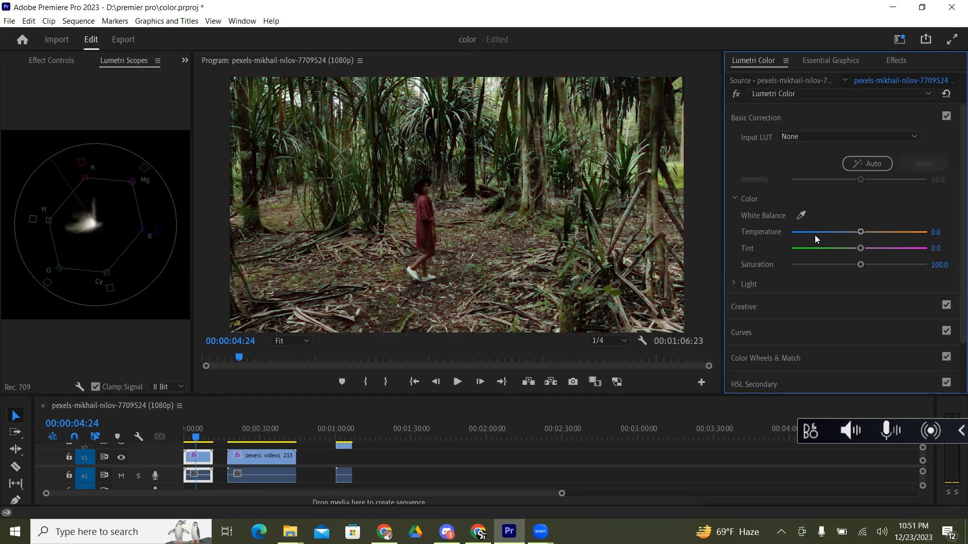
Step: Try a white balance sampled from the foliage in the frame's upper-left corner, and undo it
{"action": "left_click", "coordinate": [801, 216]}
{"action": "left_click", "coordinate": [258, 93]}
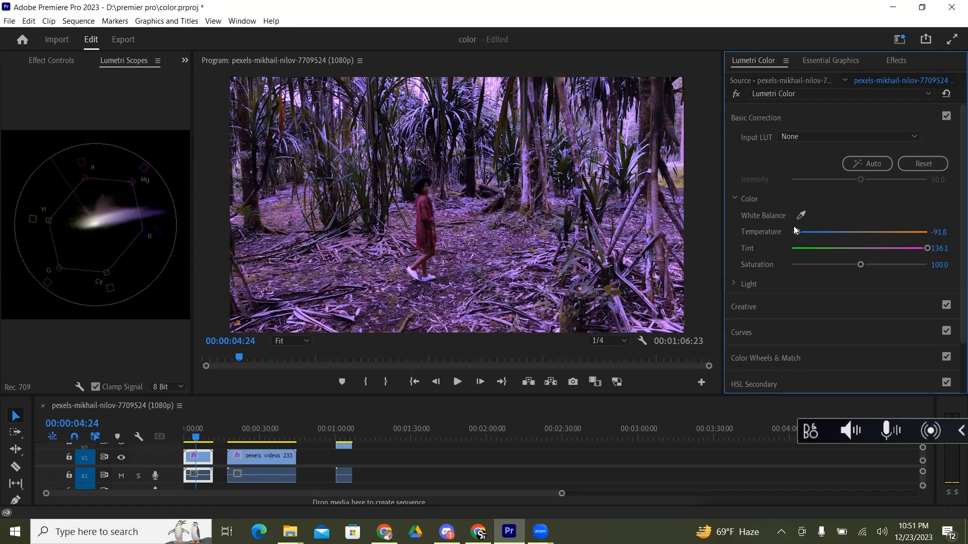
{"action": "key", "text": "ctrl+z"}
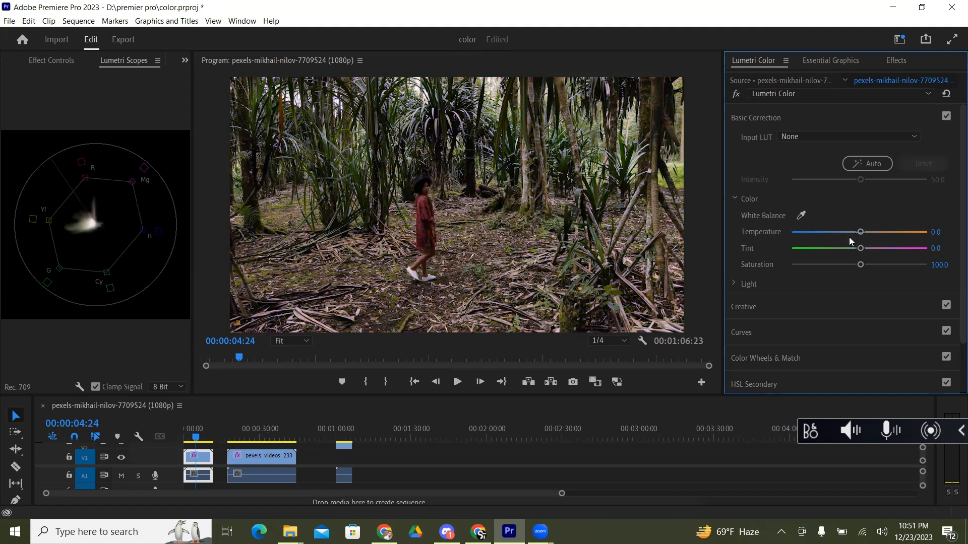
Step: Sample the white balance from the palm foliage behind the woman, giving temperature -40.5 and tint 123.1, and check the frame at 00:00:04:19
{"action": "left_click", "coordinate": [801, 215]}
{"action": "left_click", "coordinate": [566, 158]}
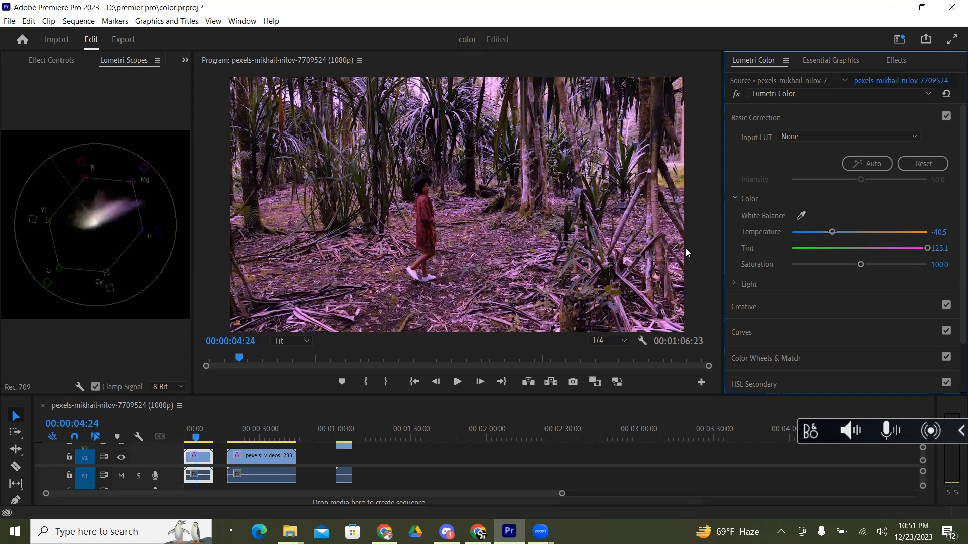
{"action": "left_click", "coordinate": [198, 438]}
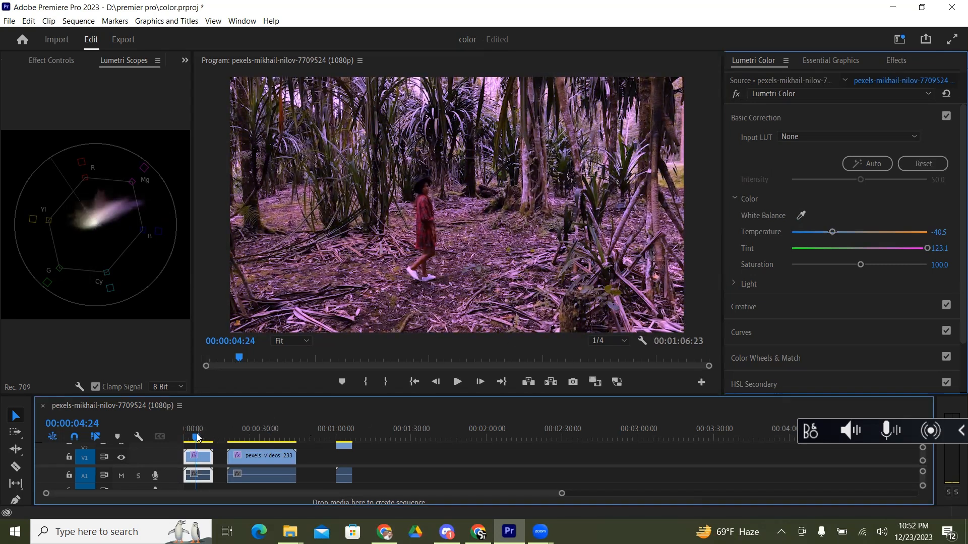
{"action": "mouse_move", "coordinate": [198, 438]}
{"action": "left_mouse_down"}
{"action": "mouse_move", "coordinate": [187, 438]}
{"action": "mouse_move", "coordinate": [197, 434]}
{"action": "left_mouse_up"}
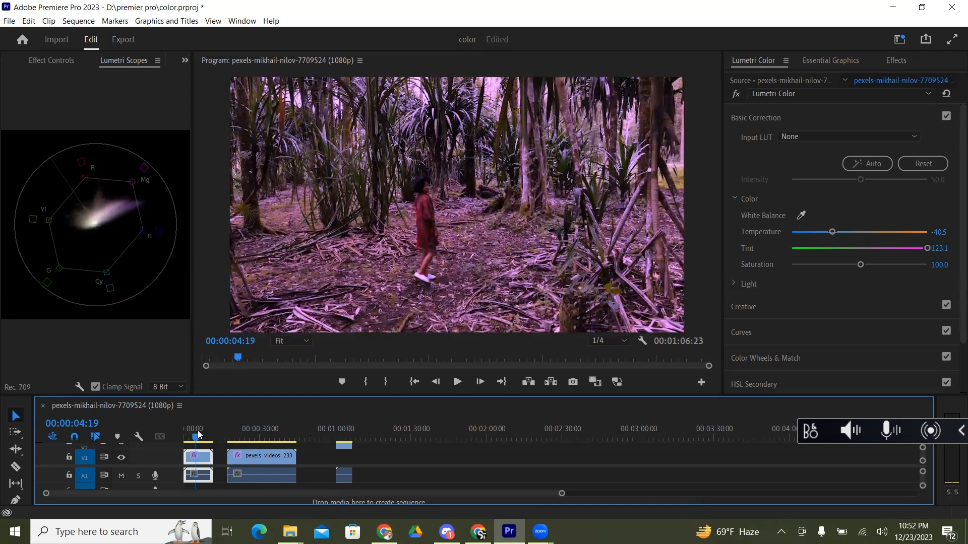
Step: Preview the clip with the sampled white balance, compare it with Lumetri Color bypassed, and return to the start of the sequence
{"action": "key", "text": "space"}
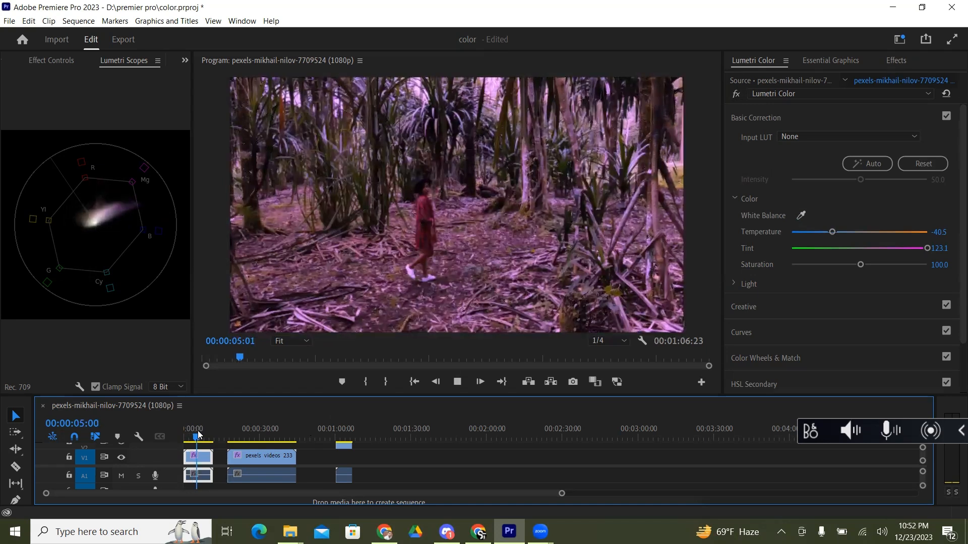
{"action": "key", "text": "space"}
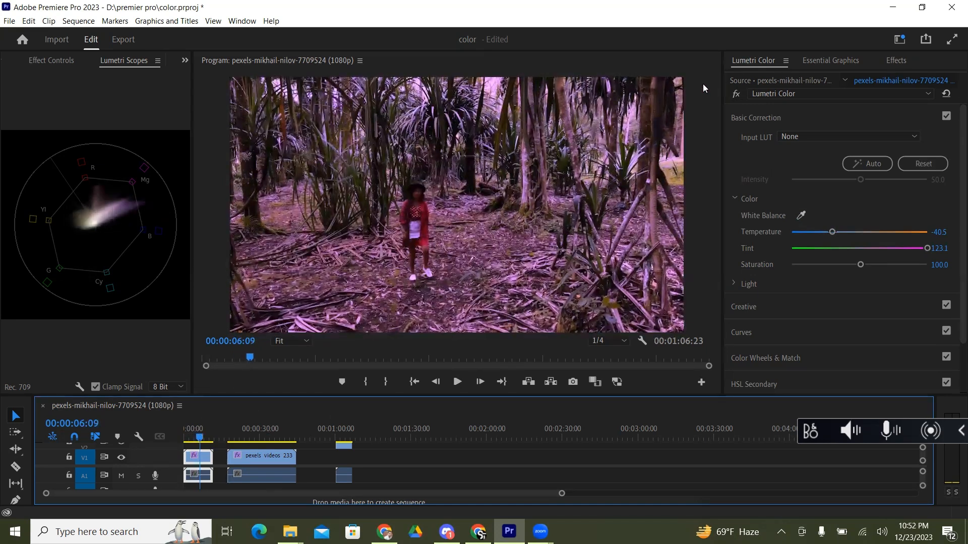
{"action": "left_click", "coordinate": [736, 94]}
{"action": "left_click", "coordinate": [736, 94]}
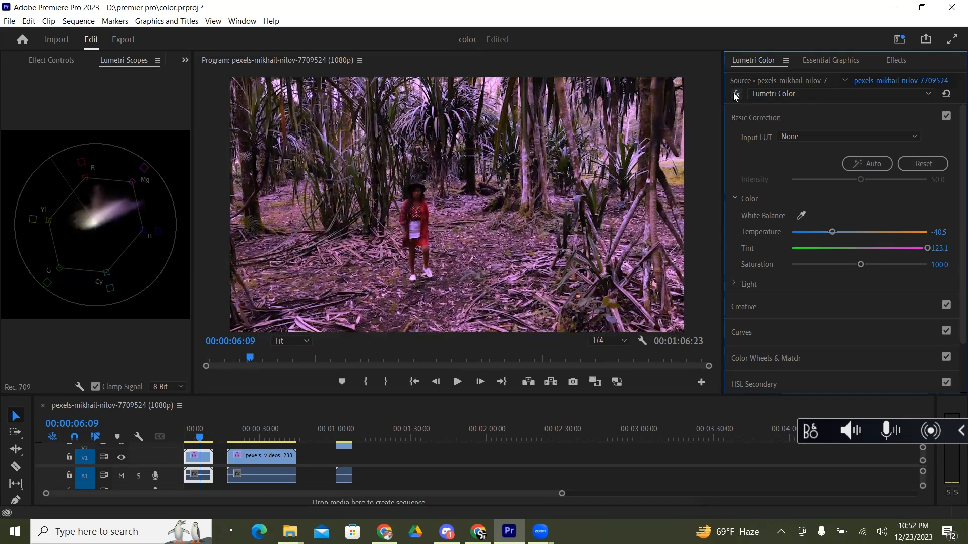
{"action": "key", "text": "space"}
{"action": "key", "text": "space"}
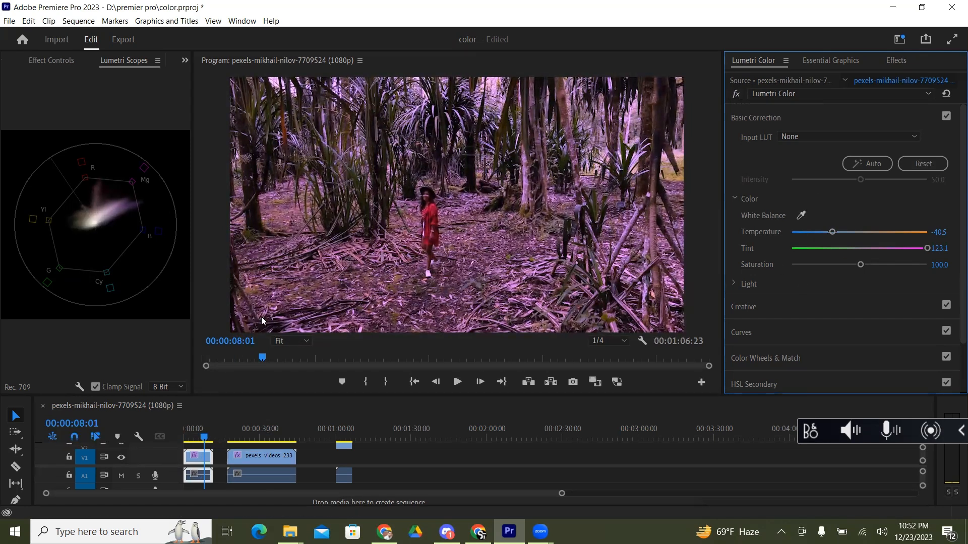
{"action": "left_click", "coordinate": [192, 437]}
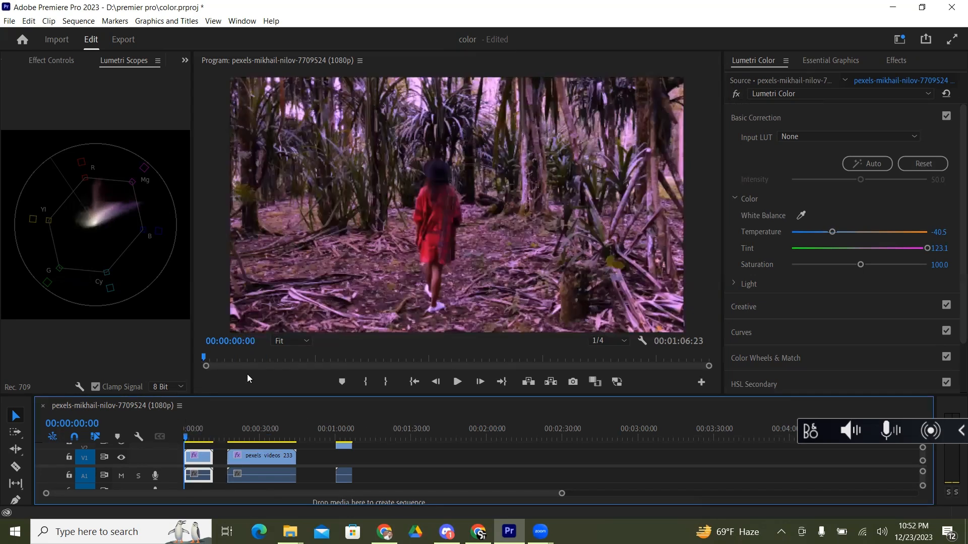
Step: Expand the Light controls of Basic Correction and try exposures of 4.0 and 3.8 before lowering the exposure to 1.9
{"action": "left_click", "coordinate": [735, 199]}
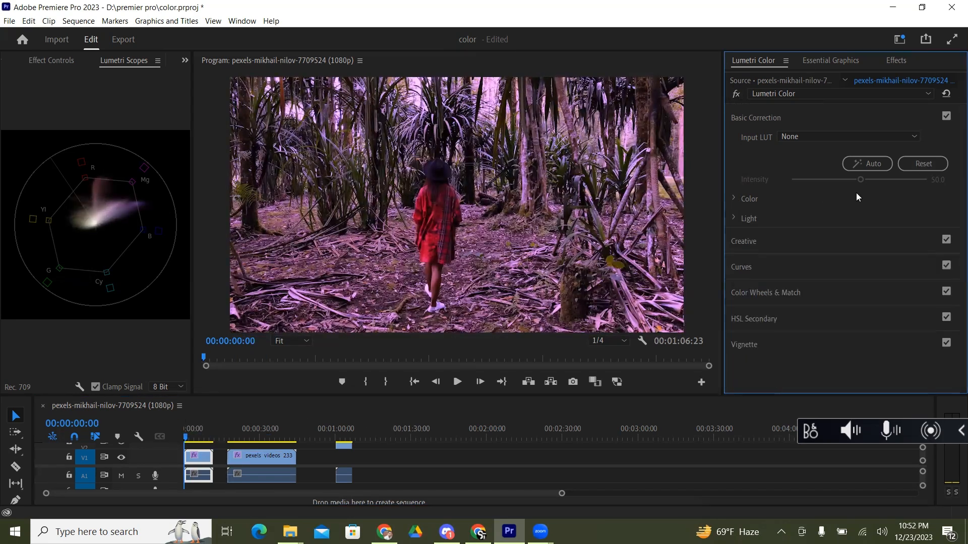
{"action": "left_click", "coordinate": [736, 218]}
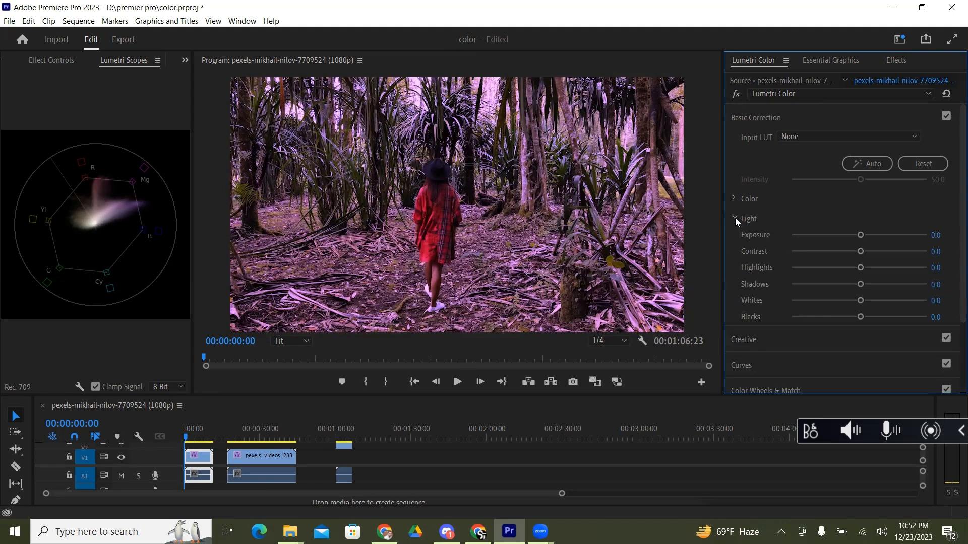
{"action": "left_click", "coordinate": [734, 199]}
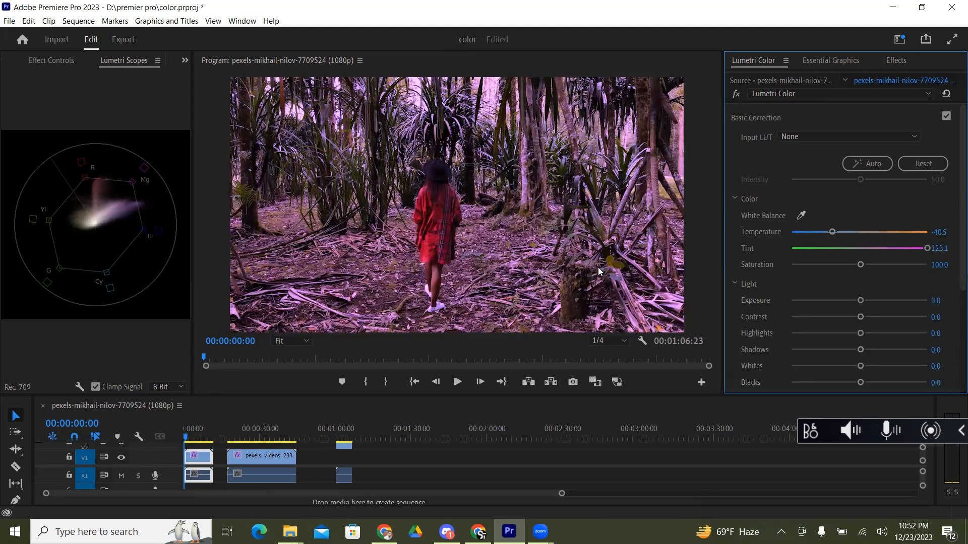
{"action": "scroll", "coordinate": [952, 196], "scroll_direction": "down", "scroll_amount": 3}
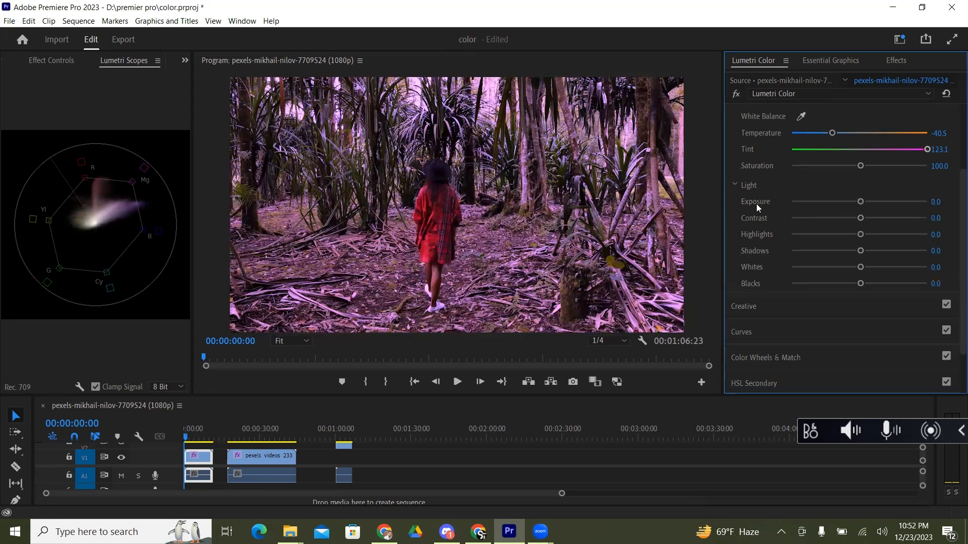
{"action": "left_click_drag", "start_coordinate": [861, 203], "coordinate": [913, 208]}
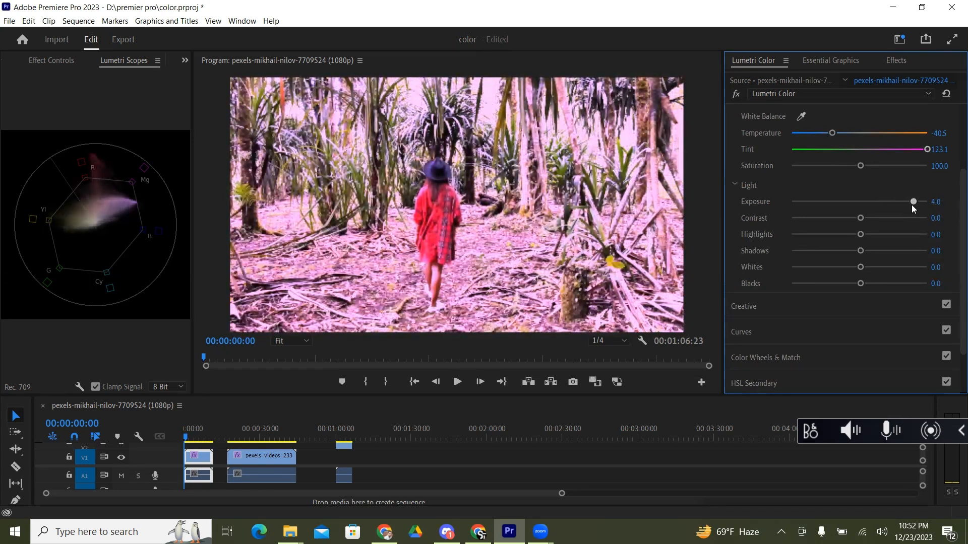
{"action": "left_click_drag", "start_coordinate": [910, 206], "coordinate": [909, 206]}
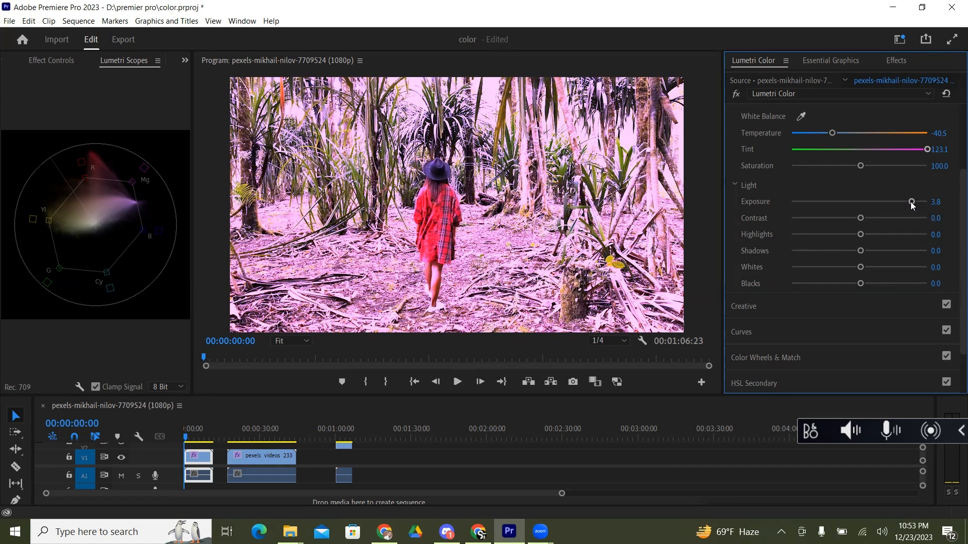
{"action": "left_click_drag", "start_coordinate": [911, 202], "coordinate": [860, 221]}
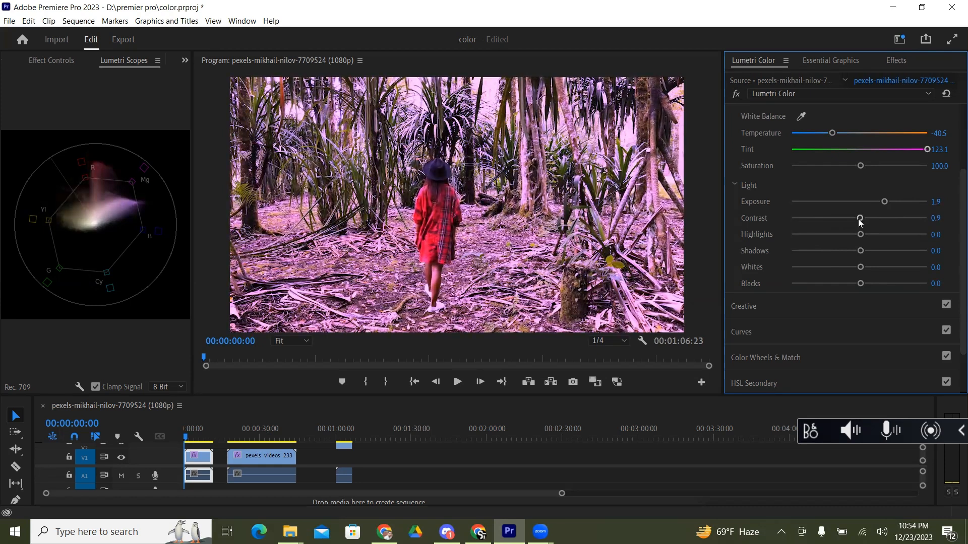
Step: Try a contrast of 53.7, bring it back to 0.9, and set the highlights to 1.9
{"action": "left_click_drag", "start_coordinate": [860, 220], "coordinate": [887, 222]}
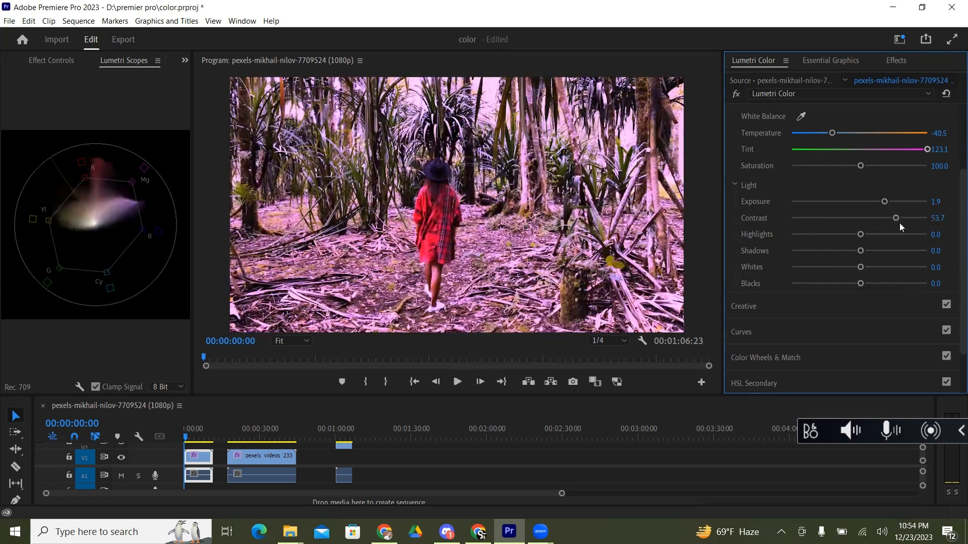
{"action": "left_click_drag", "start_coordinate": [902, 216], "coordinate": [860, 220]}
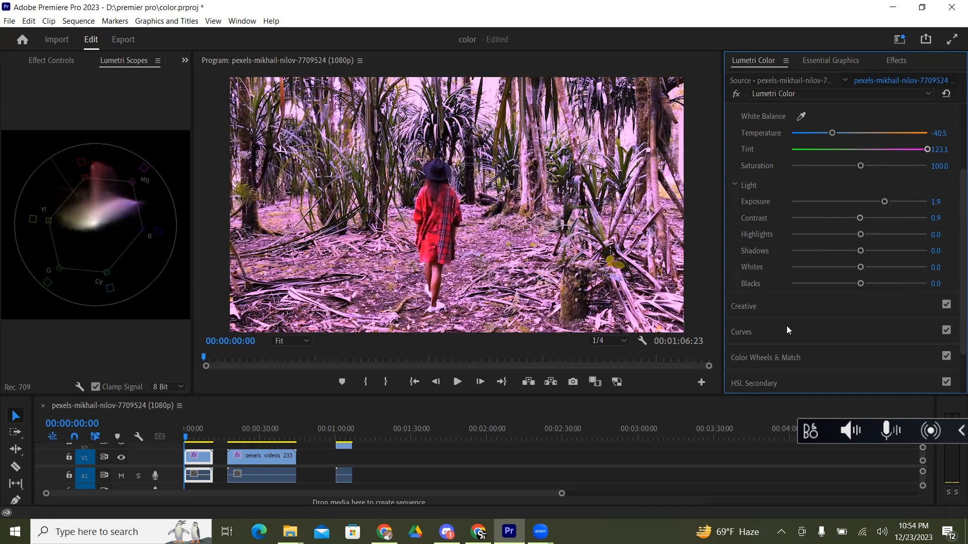
{"action": "mouse_move", "coordinate": [860, 235]}
{"action": "left_mouse_down"}
{"action": "mouse_move", "coordinate": [915, 233]}
{"action": "mouse_move", "coordinate": [807, 240]}
{"action": "mouse_move", "coordinate": [859, 237]}
{"action": "left_mouse_up"}
Step: Try shadows at -100, -83.3 and 93.5, and bring them back to 1.9
{"action": "left_click_drag", "start_coordinate": [861, 250], "coordinate": [783, 267]}
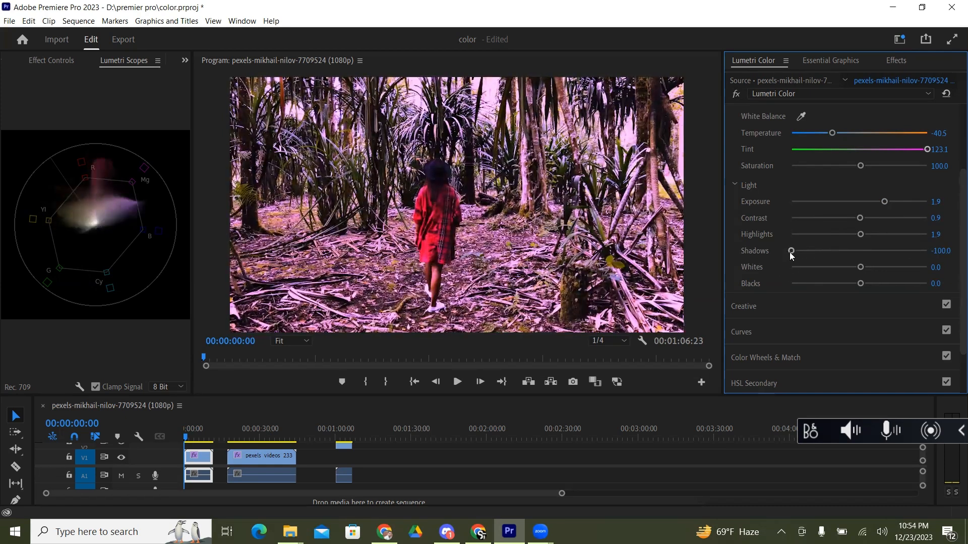
{"action": "left_click_drag", "start_coordinate": [791, 252], "coordinate": [758, 274]}
{"action": "left_click_drag", "start_coordinate": [793, 249], "coordinate": [800, 248]}
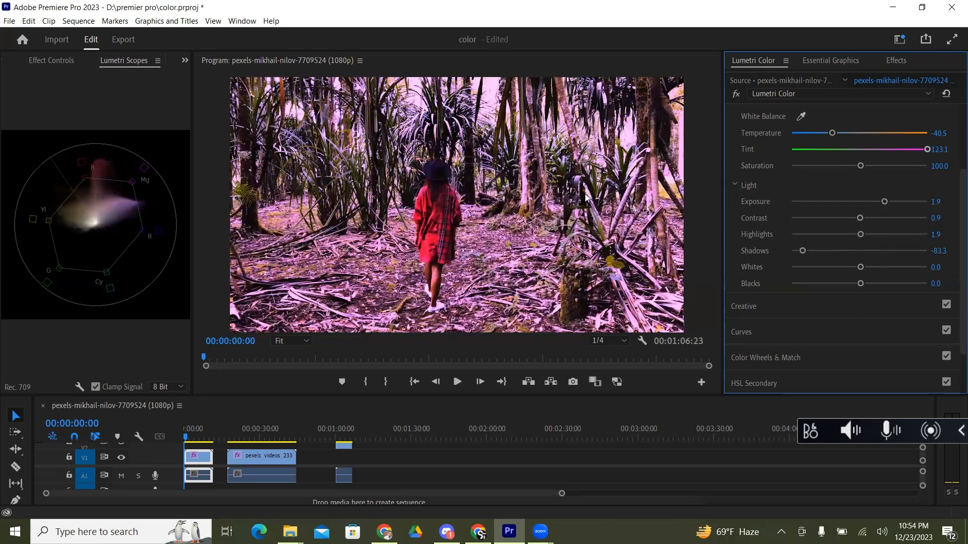
{"action": "left_click_drag", "start_coordinate": [802, 251], "coordinate": [922, 249]}
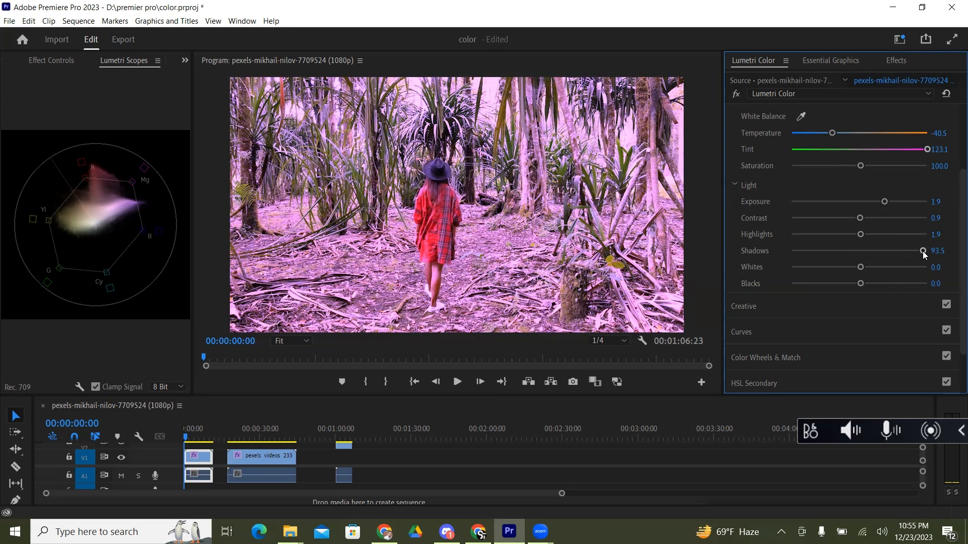
{"action": "left_click_drag", "start_coordinate": [922, 251], "coordinate": [860, 253]}
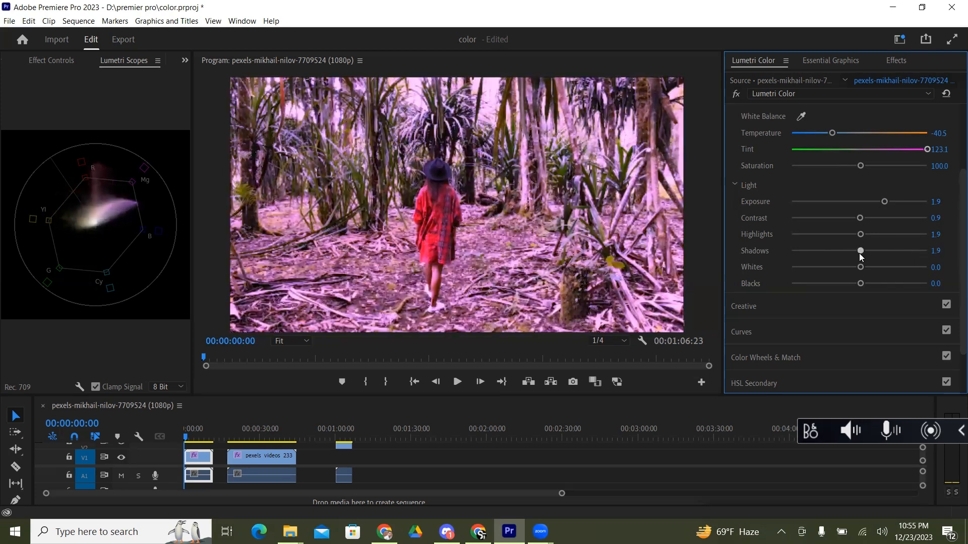
Step: Lower the exposure to 0.2 and reset the whole Lumetri Color effect on the clip
{"action": "scroll", "coordinate": [806, 300], "scroll_direction": "down", "scroll_amount": 1}
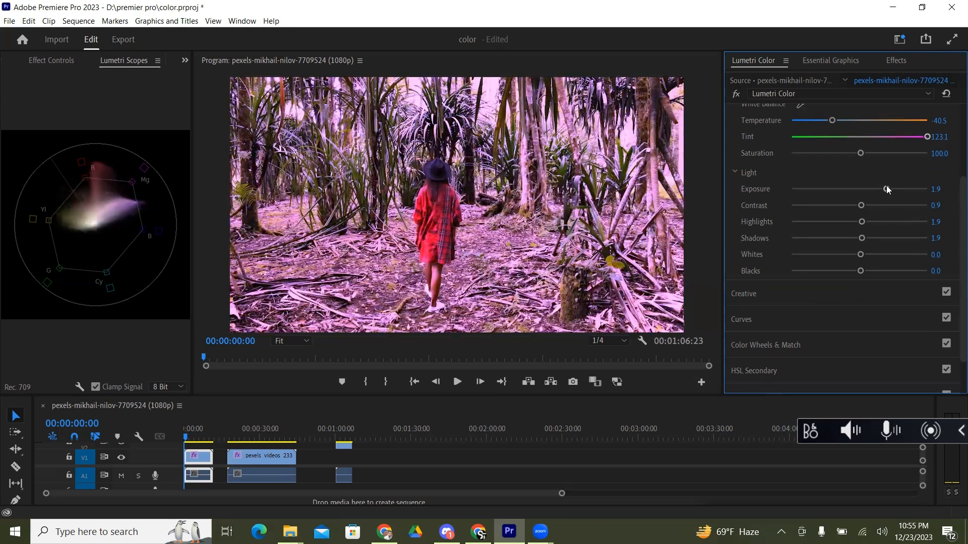
{"action": "left_click_drag", "start_coordinate": [886, 189], "coordinate": [862, 191]}
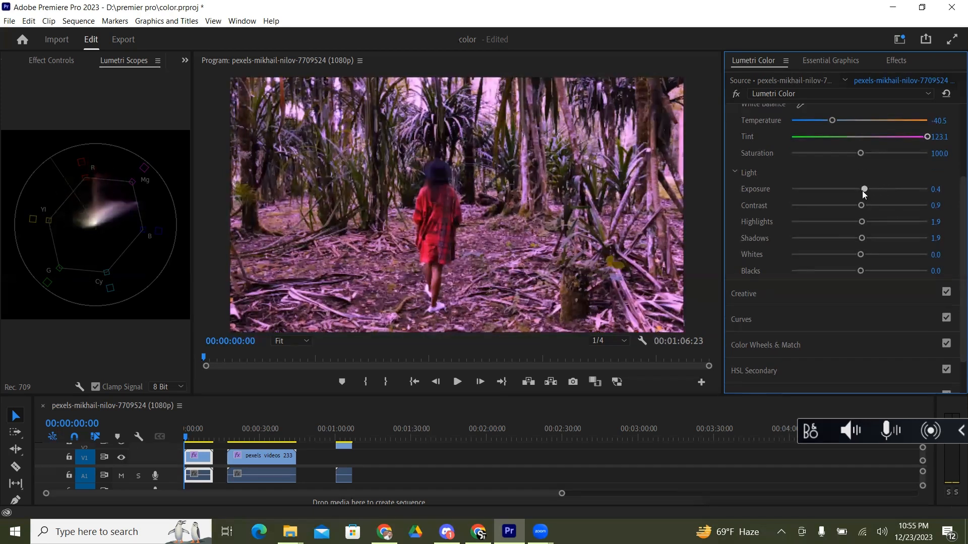
{"action": "left_click", "coordinate": [947, 95]}
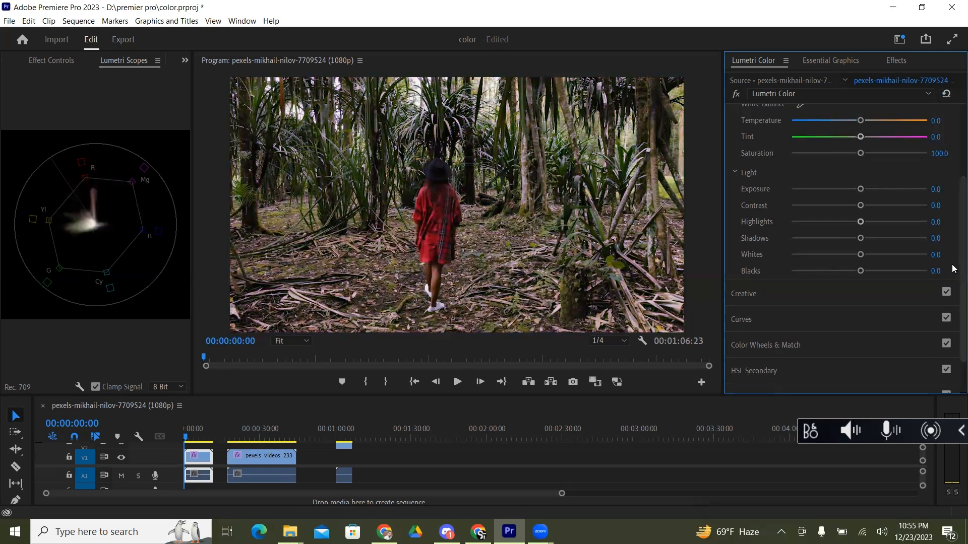
Step: Open the Creative adjustments and try a vibrance of 6.5, then 2.8
{"action": "left_click", "coordinate": [737, 296]}
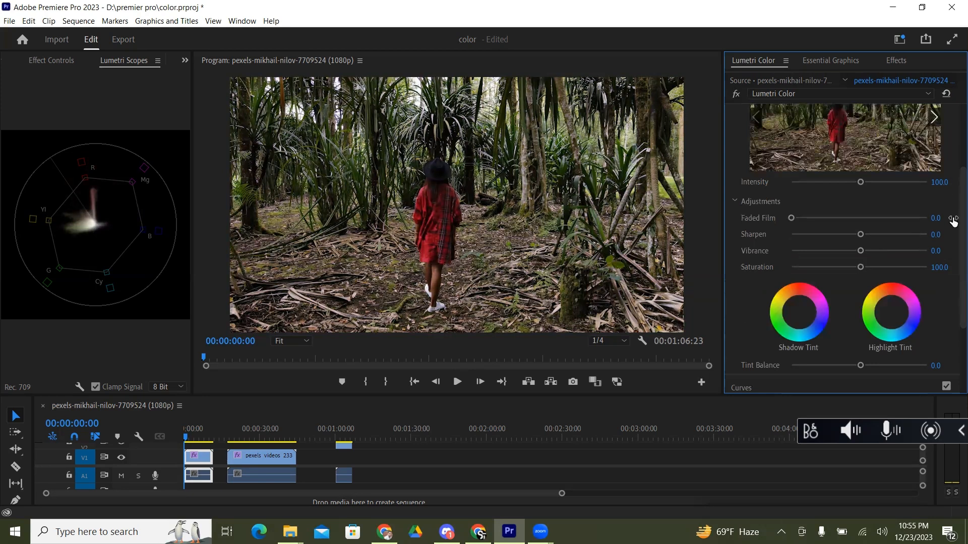
{"action": "scroll", "coordinate": [954, 266], "scroll_direction": "down", "scroll_amount": 3}
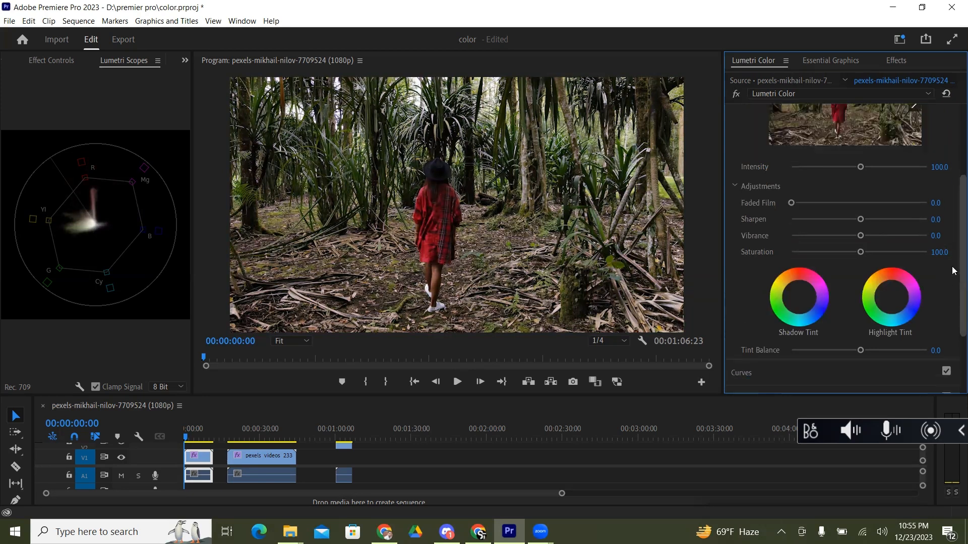
{"action": "scroll", "coordinate": [954, 265], "scroll_direction": "up", "scroll_amount": 2}
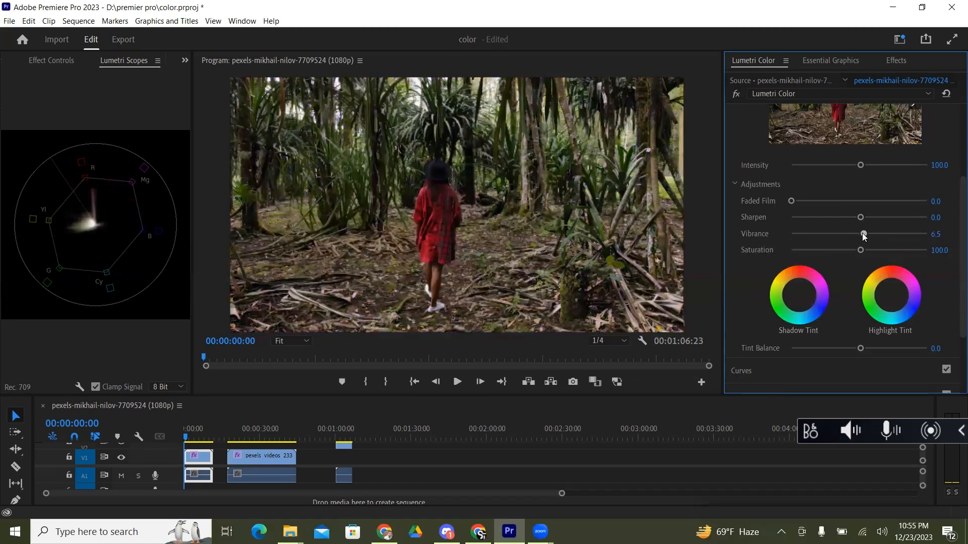
{"action": "mouse_move", "coordinate": [862, 233]}
{"action": "left_mouse_down"}
{"action": "mouse_move", "coordinate": [923, 230]}
{"action": "mouse_move", "coordinate": [862, 237]}
{"action": "left_mouse_up"}
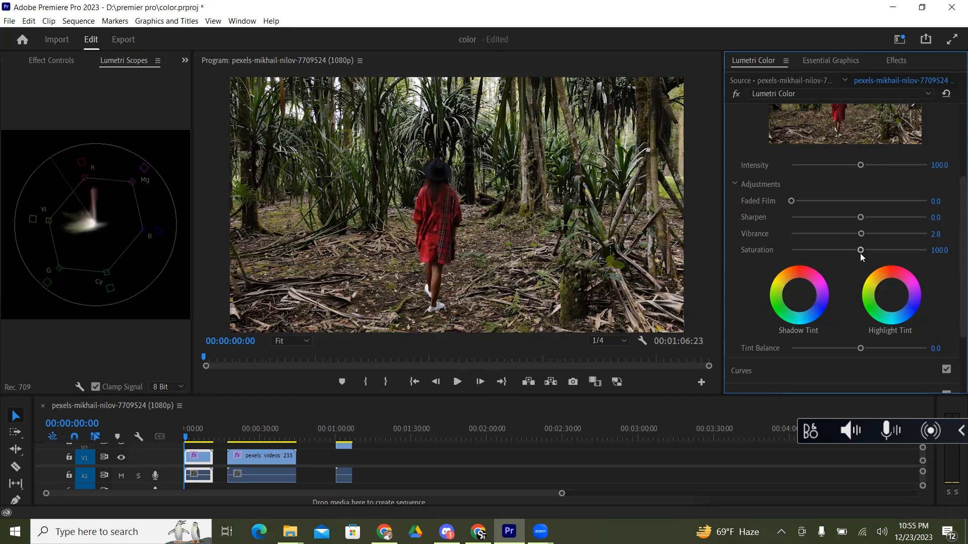
Step: Try fully desaturating the clip with Creative saturation at 0, and bring the saturation back to 101.9
{"action": "left_click_drag", "start_coordinate": [860, 250], "coordinate": [7, 406]}
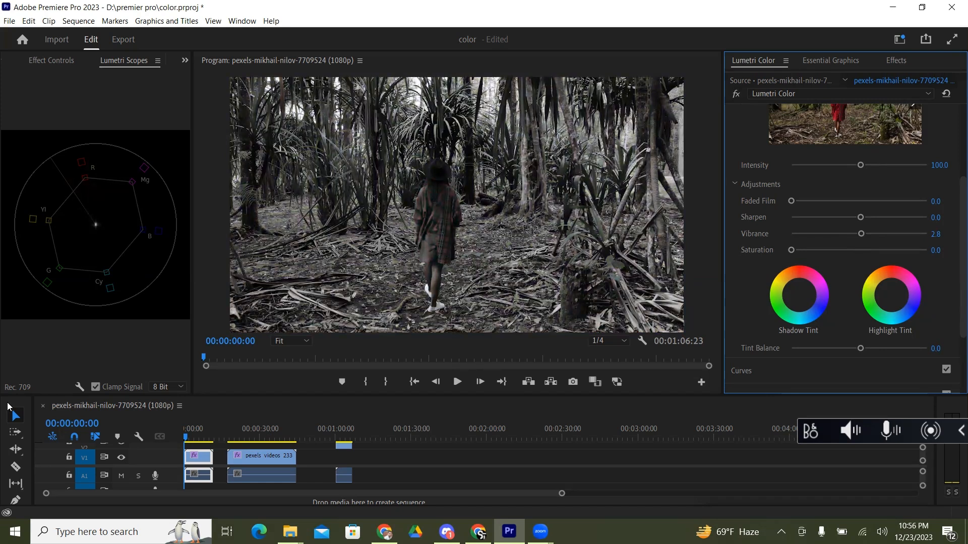
{"action": "left_click_drag", "start_coordinate": [792, 250], "coordinate": [858, 251]}
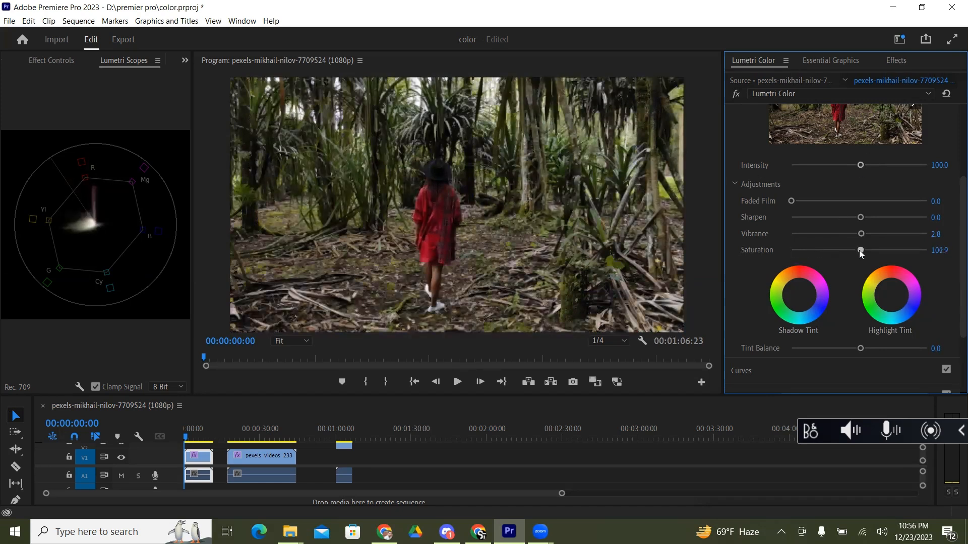
{"action": "left_click", "coordinate": [859, 250]}
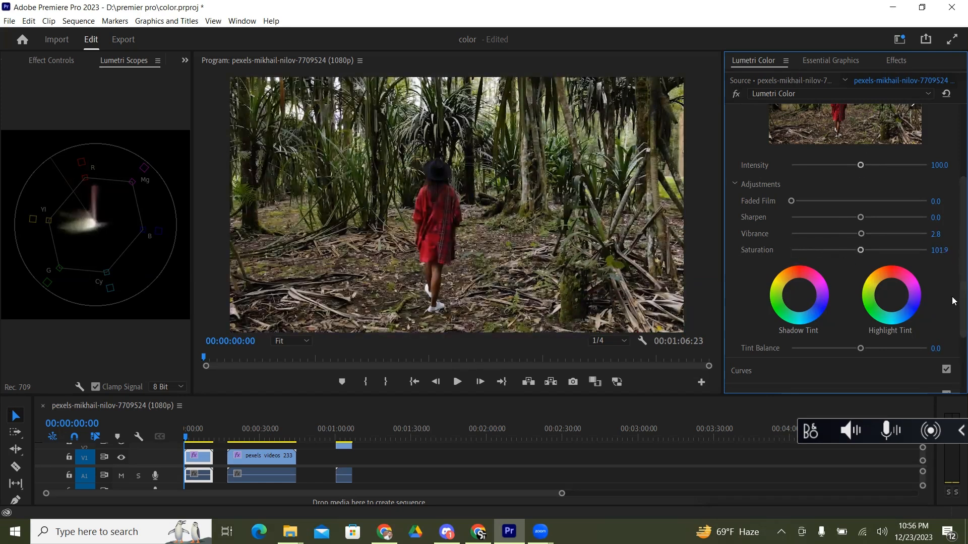
Step: Open the RGB Curves in the Curves section and reset the Lumetri Color effect
{"action": "scroll", "coordinate": [953, 303], "scroll_direction": "down", "scroll_amount": 2}
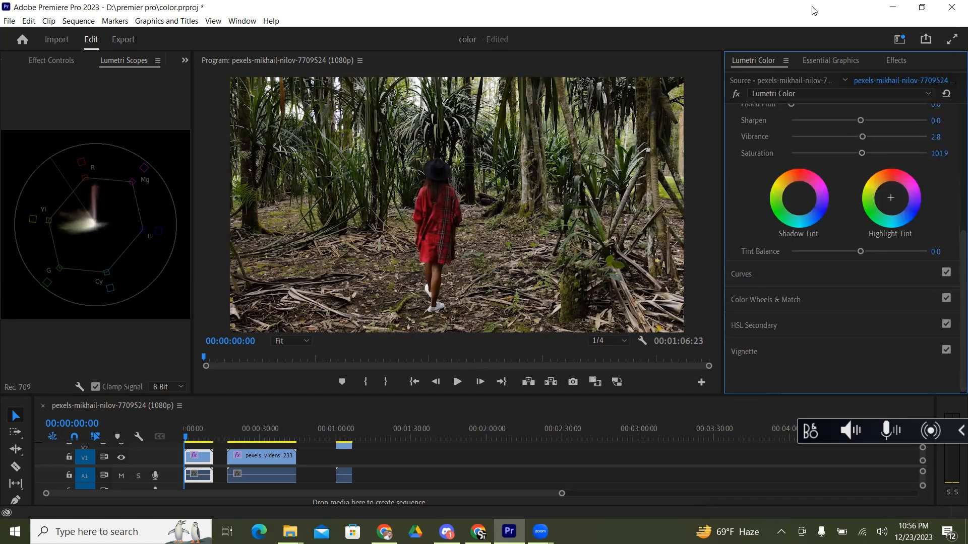
{"action": "left_click", "coordinate": [749, 275]}
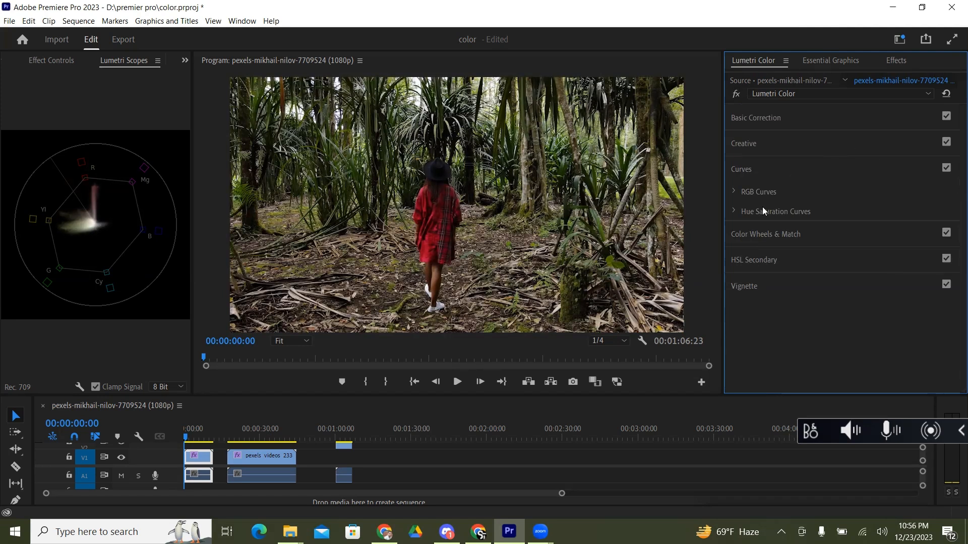
{"action": "left_click", "coordinate": [734, 191]}
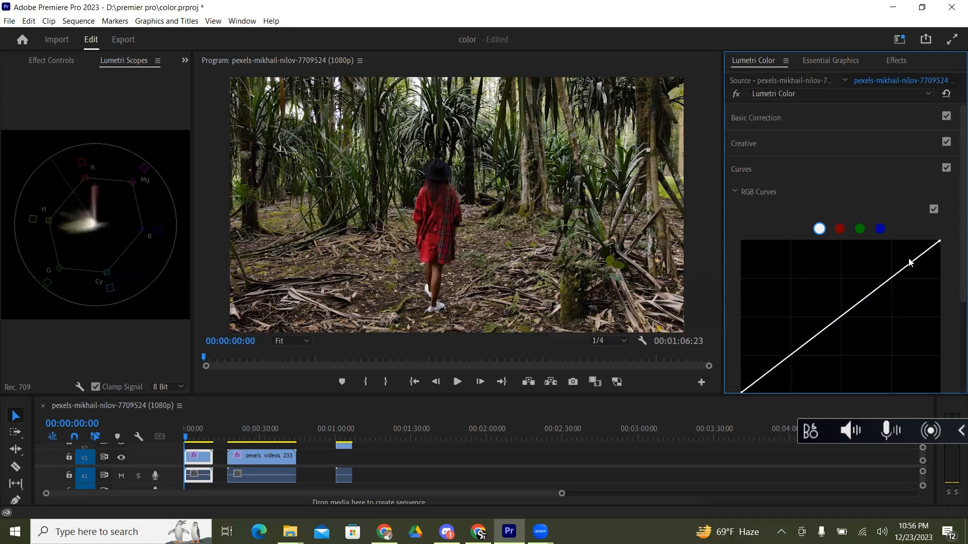
{"action": "left_click", "coordinate": [948, 94]}
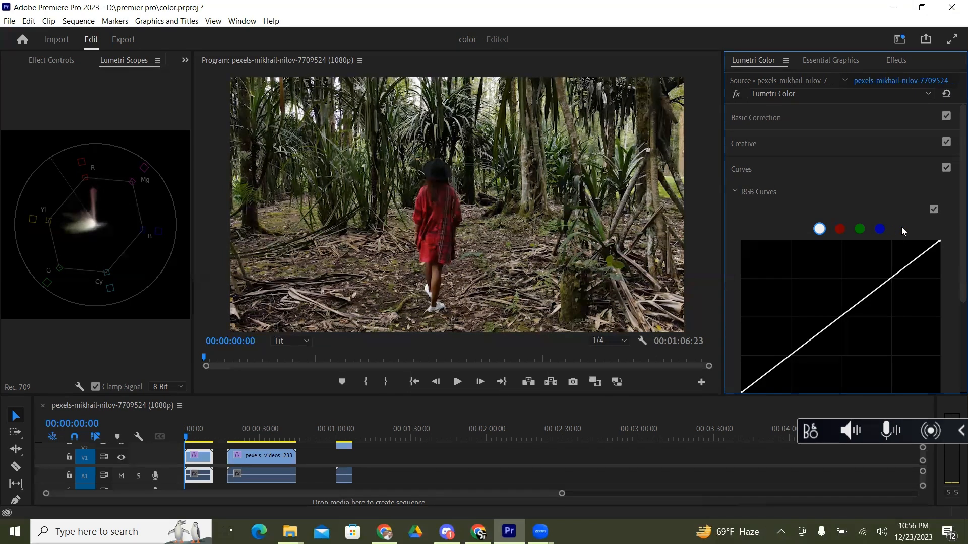
Step: On the red RGB curve, bend the midpoint well above the diagonal, and pull the same point far below it
{"action": "left_click", "coordinate": [839, 229]}
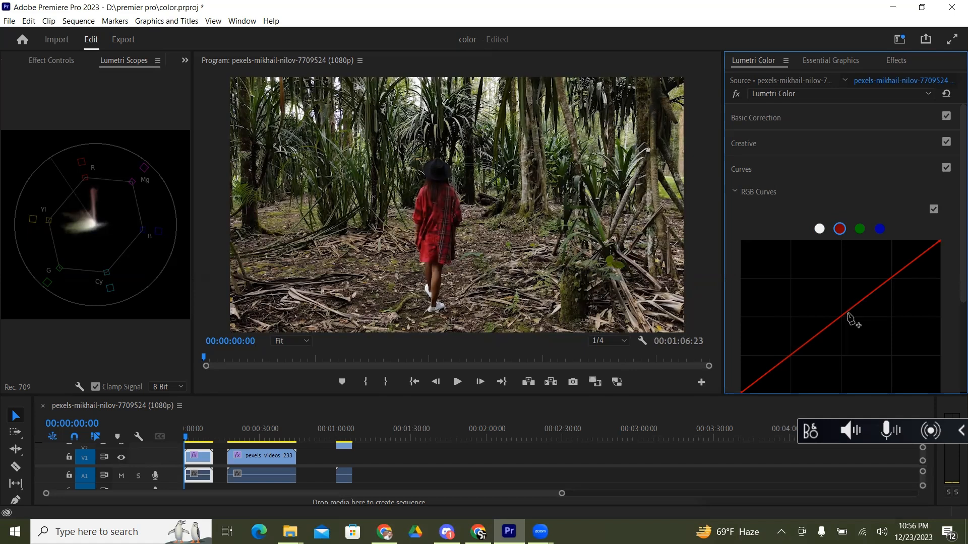
{"action": "left_click_drag", "start_coordinate": [849, 317], "coordinate": [807, 294]}
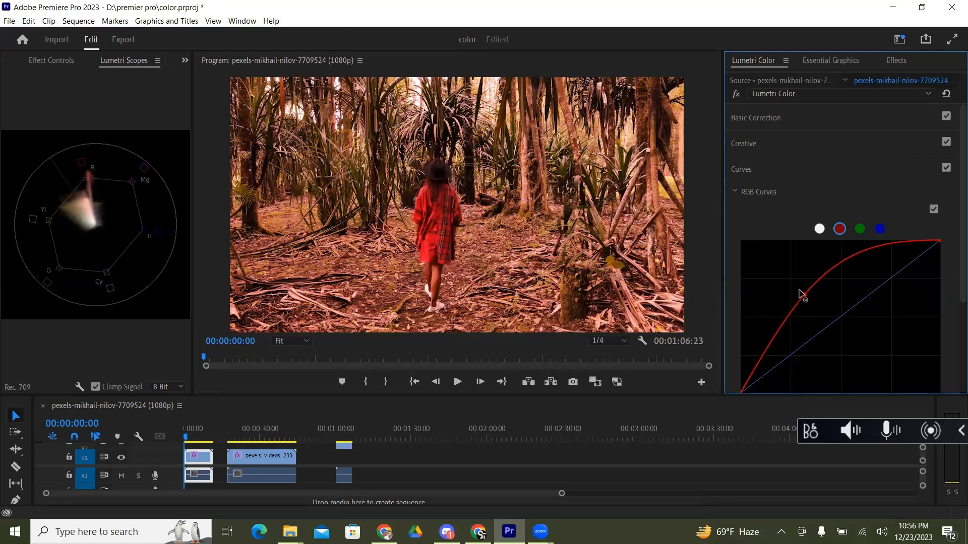
{"action": "left_click_drag", "start_coordinate": [802, 294], "coordinate": [896, 357]}
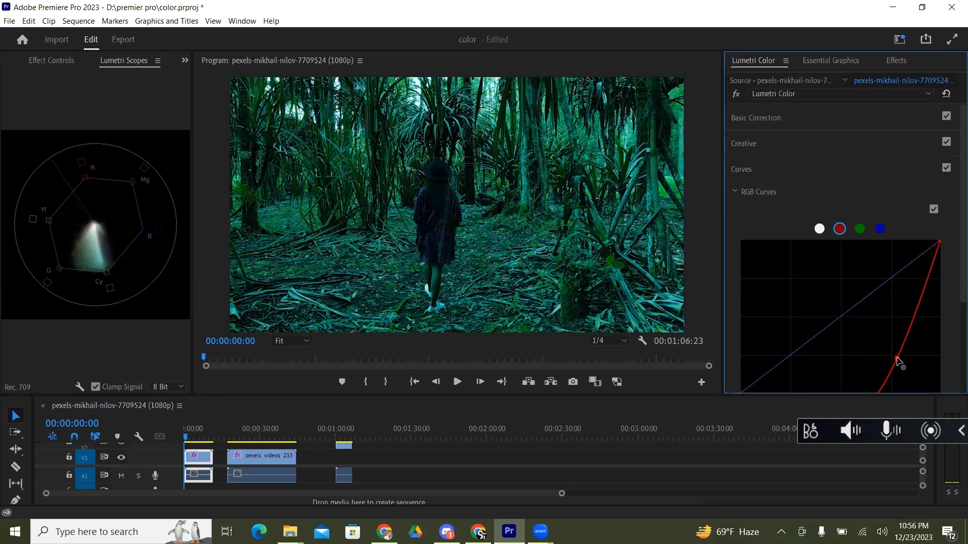
Step: Pull the point on the red RGB curve slightly lower and reset the red curve to its straight diagonal
{"action": "left_click_drag", "start_coordinate": [897, 359], "coordinate": [899, 363]}
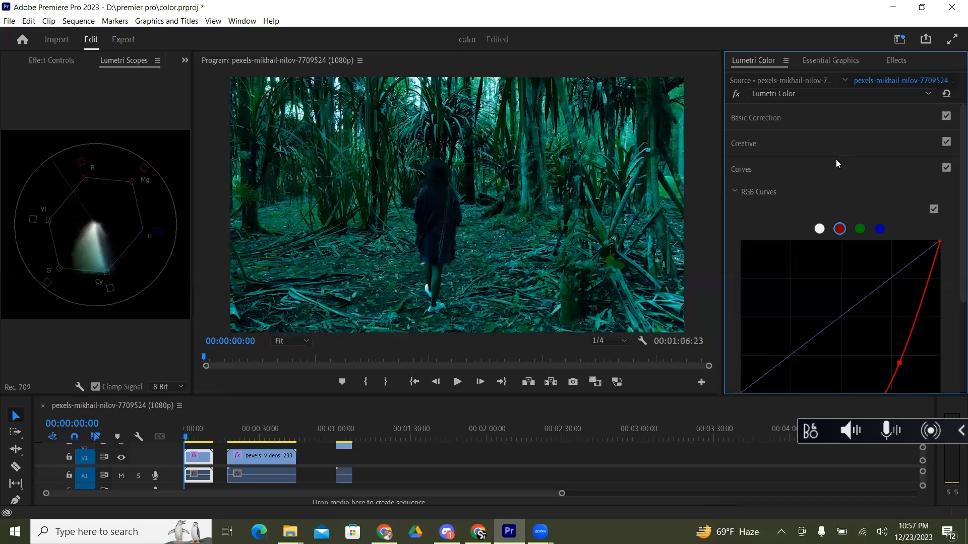
{"action": "double_click", "coordinate": [887, 296]}
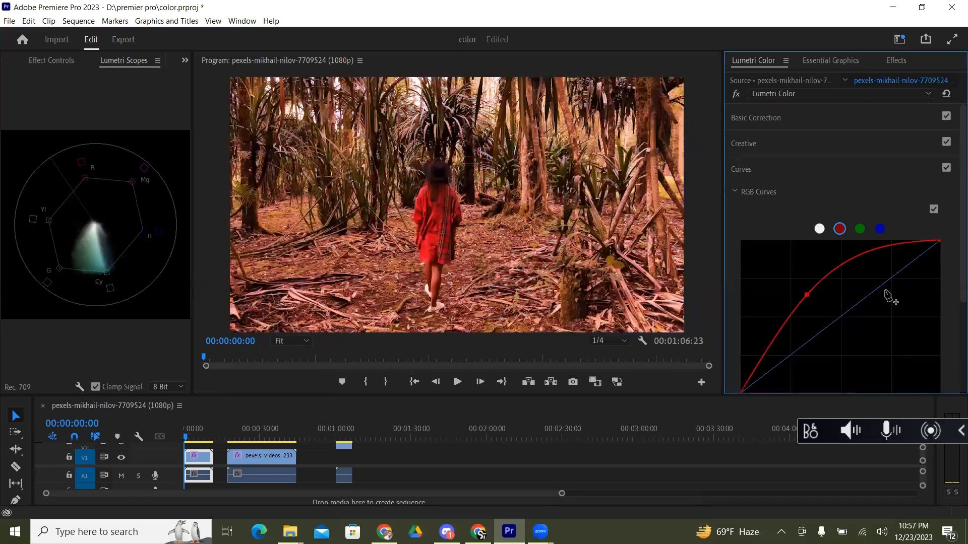
Step: On the green RGB curve, add a midpoint, lift it far above the diagonal, and return it to the diagonal
{"action": "left_click", "coordinate": [859, 229]}
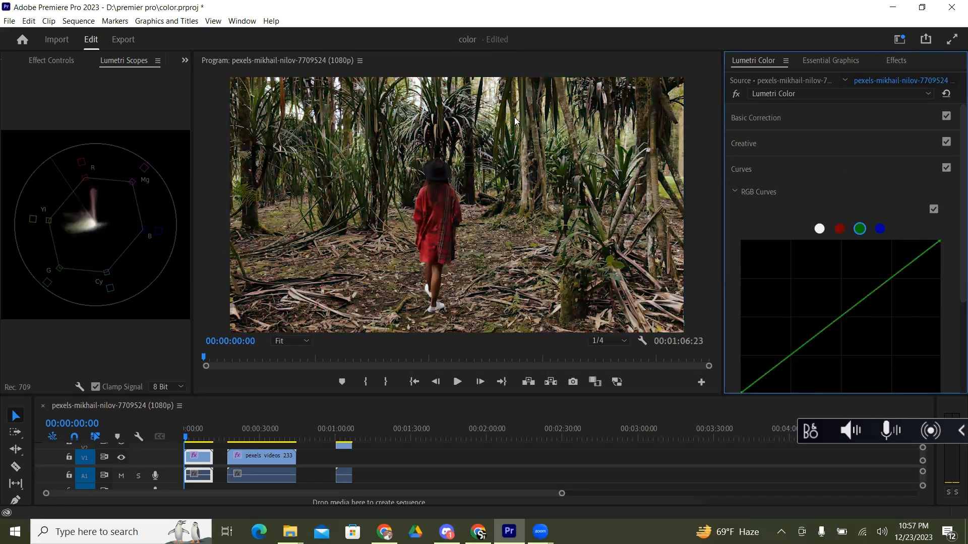
{"action": "left_click", "coordinate": [848, 311]}
{"action": "left_click_drag", "start_coordinate": [849, 313], "coordinate": [760, 279]}
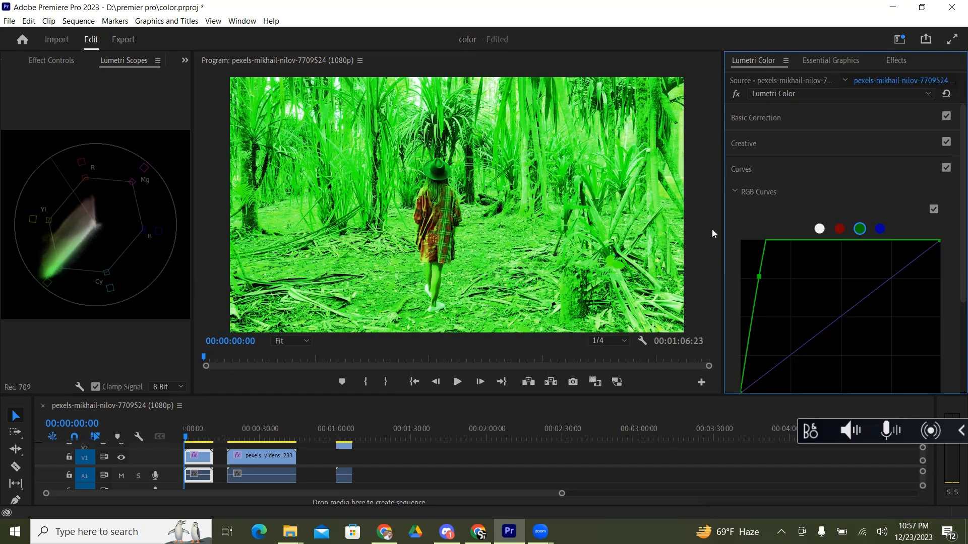
{"action": "left_click_drag", "start_coordinate": [761, 278], "coordinate": [836, 320]}
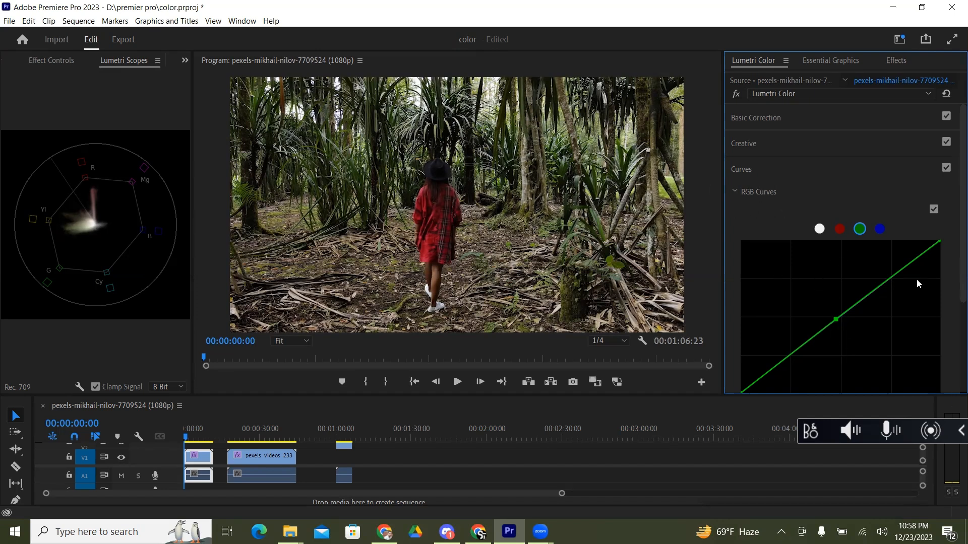
Step: Collapse the RGB Curves, expand the Hue Saturation Curves, and look through the Hue vs Sat, Hue vs Hue and Hue vs Luma curves
{"action": "scroll", "coordinate": [954, 249], "scroll_direction": "down", "scroll_amount": 1}
{"action": "scroll", "coordinate": [953, 249], "scroll_direction": "down", "scroll_amount": 5}
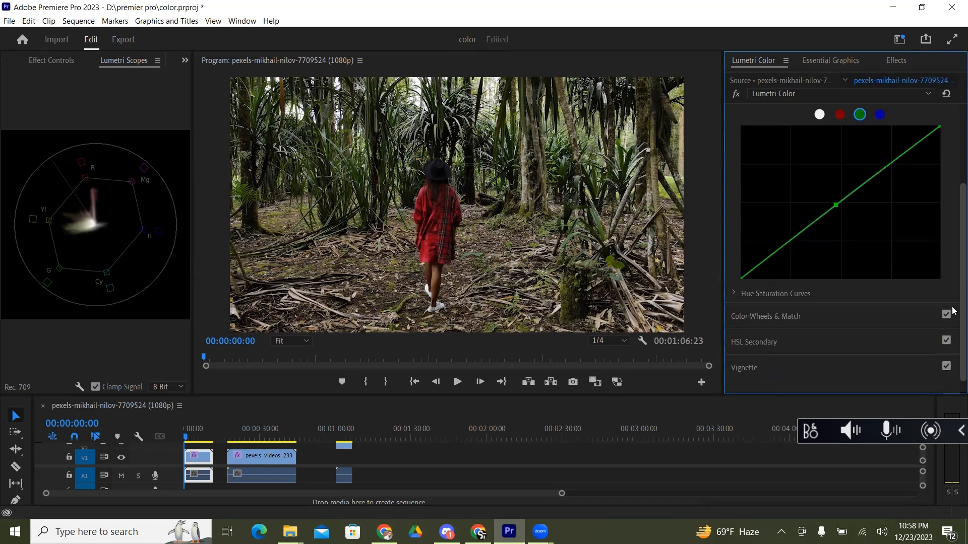
{"action": "scroll", "coordinate": [953, 311], "scroll_direction": "up", "scroll_amount": 5}
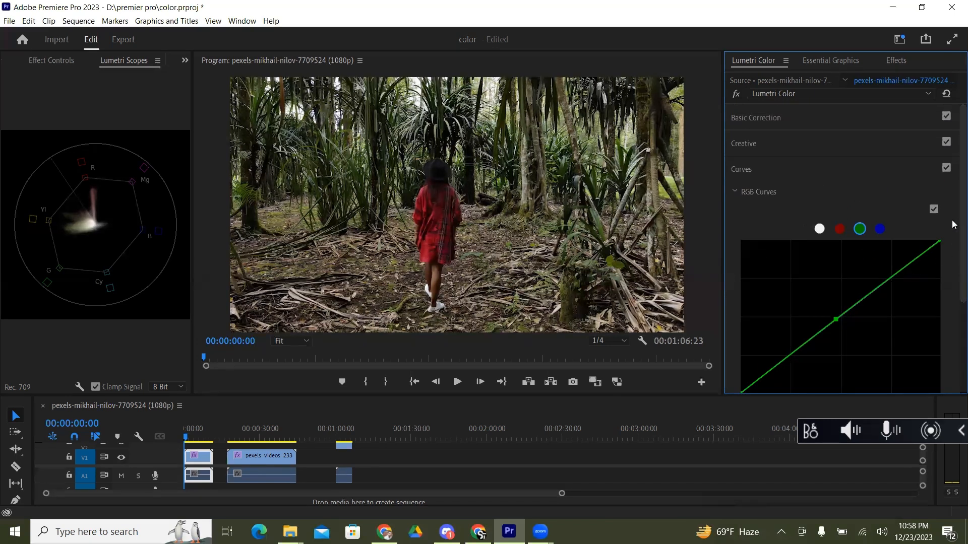
{"action": "scroll", "coordinate": [955, 224], "scroll_direction": "down", "scroll_amount": 2}
{"action": "left_click", "coordinate": [733, 145]}
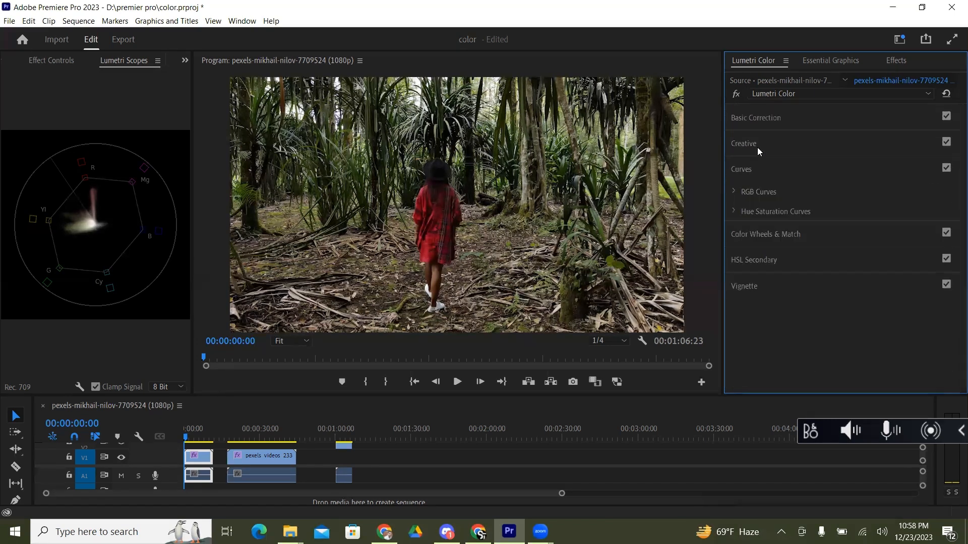
{"action": "left_click", "coordinate": [737, 211]}
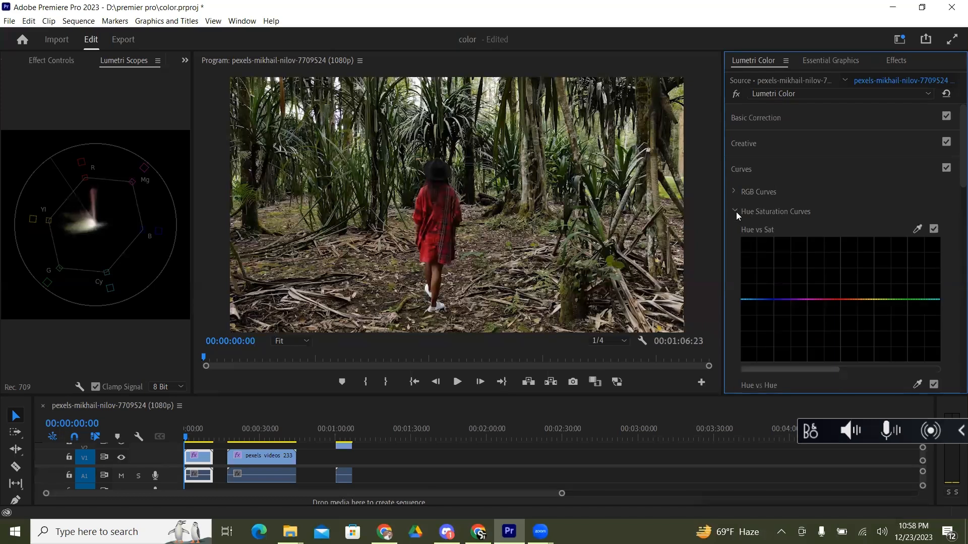
{"action": "scroll", "coordinate": [953, 182], "scroll_direction": "down", "scroll_amount": 5}
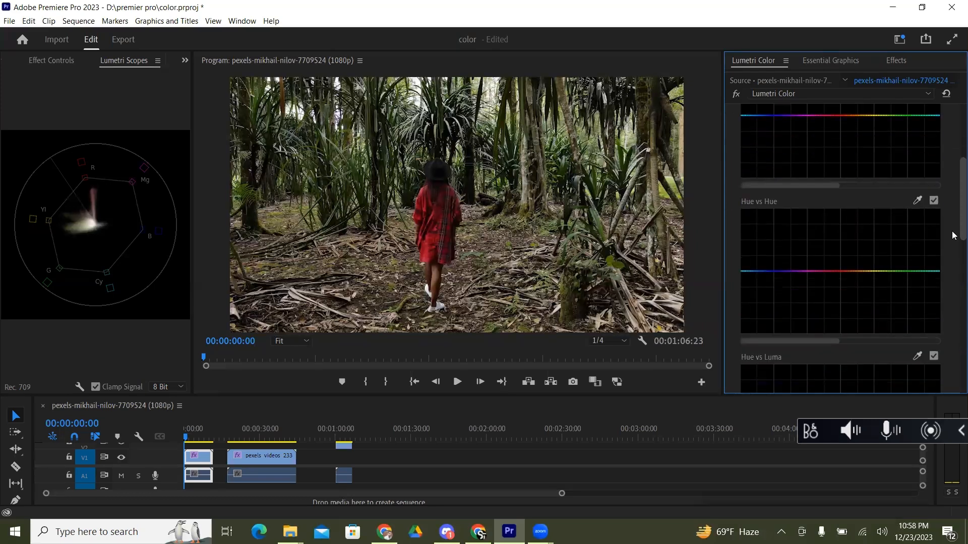
{"action": "scroll", "coordinate": [954, 260], "scroll_direction": "down", "scroll_amount": 3}
{"action": "scroll", "coordinate": [954, 260], "scroll_direction": "up", "scroll_amount": 1}
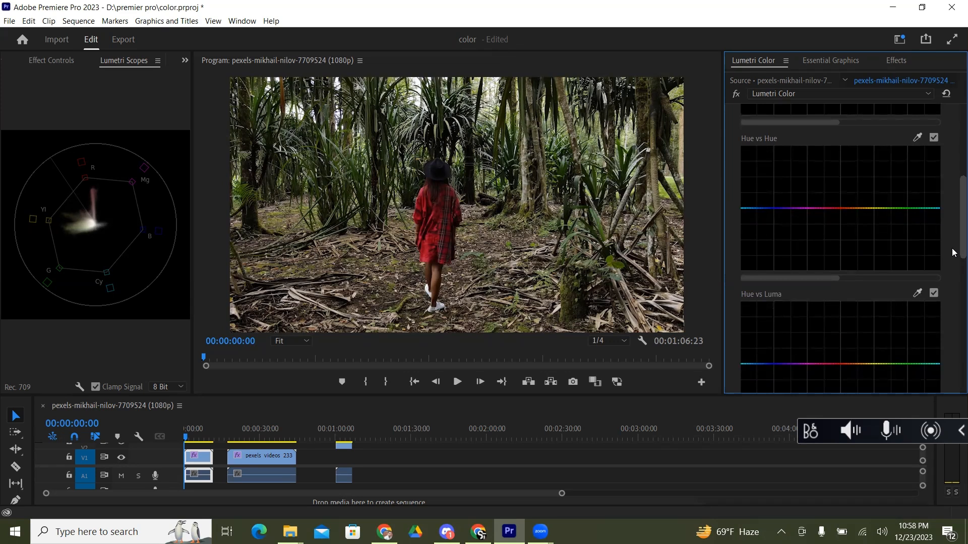
Step: Play about the first eight seconds of the forest clip and return the playhead to the start
{"action": "key", "text": "space"}
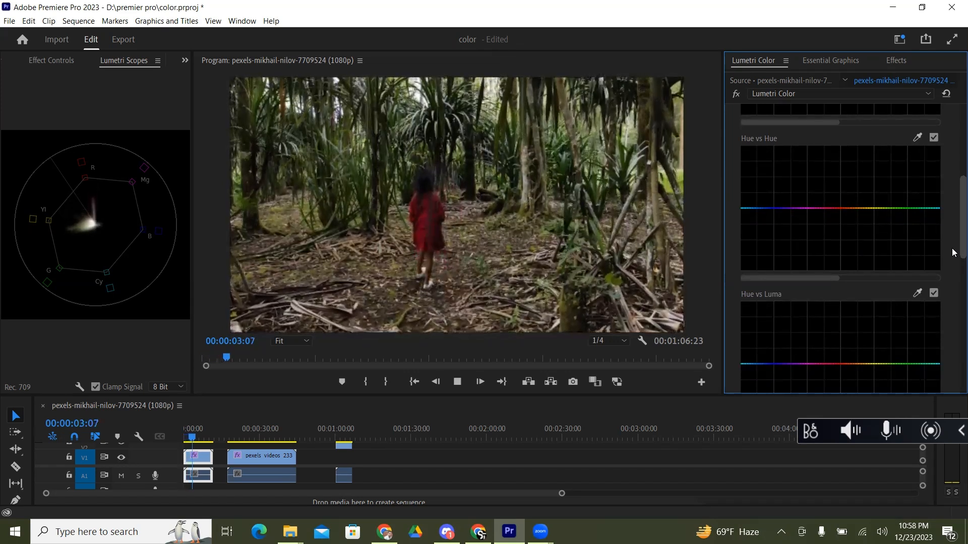
{"action": "key", "text": "space"}
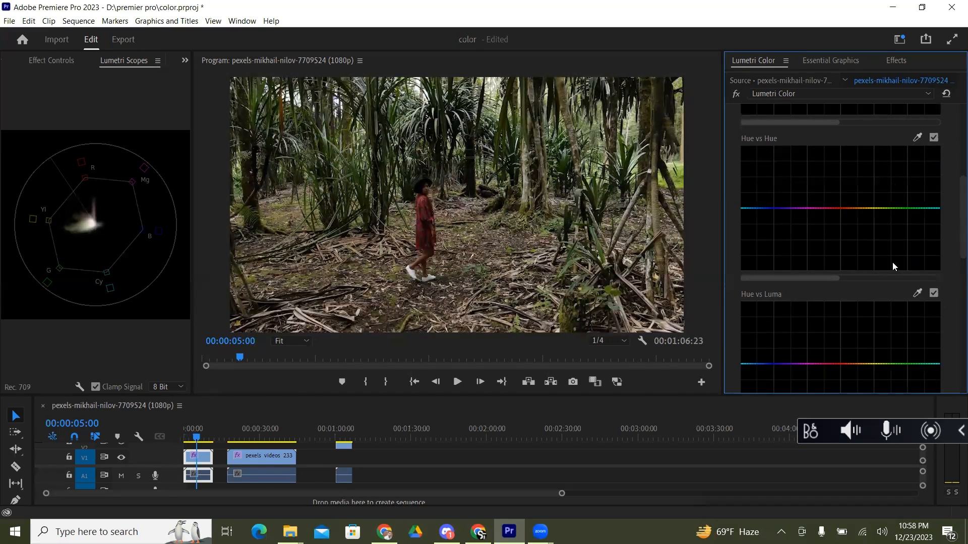
{"action": "key", "text": "space"}
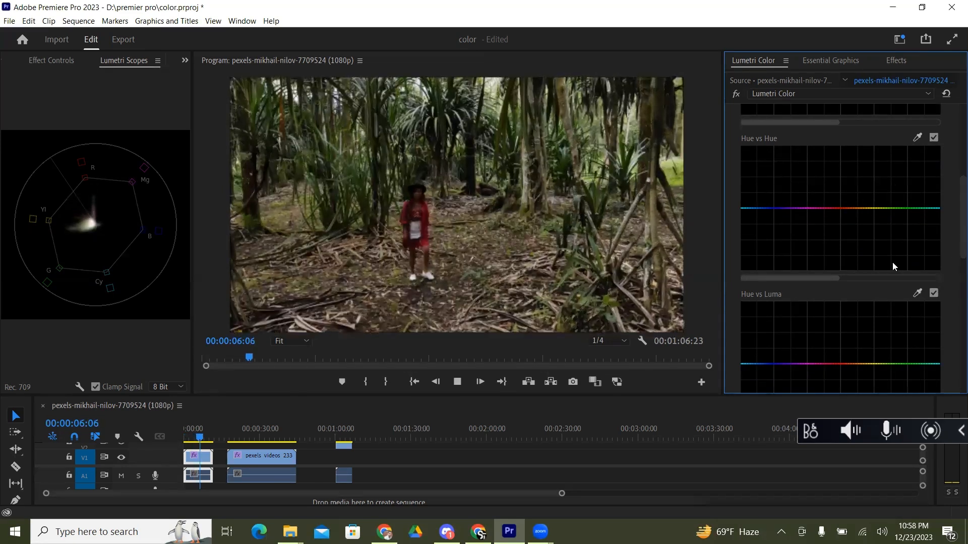
{"action": "key", "text": "space"}
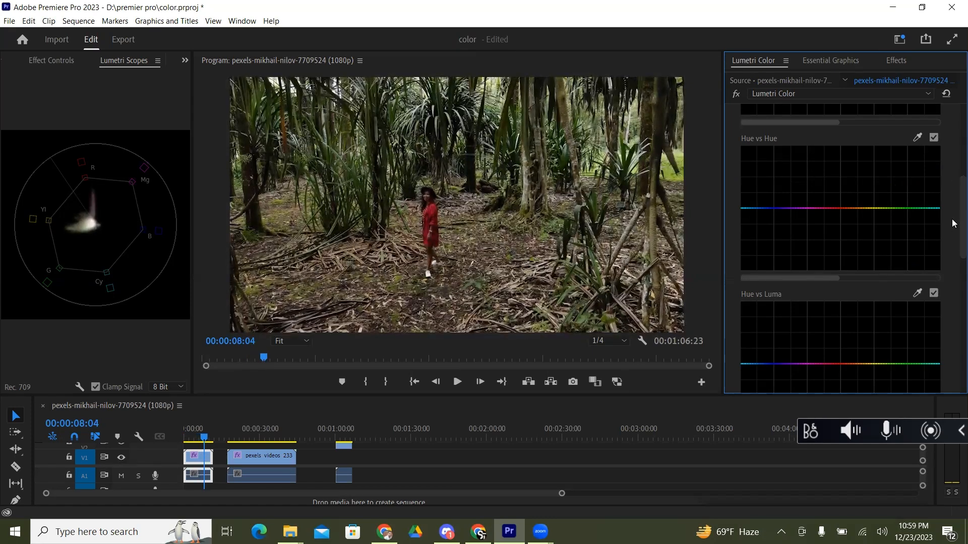
{"action": "scroll", "coordinate": [952, 205], "scroll_direction": "up", "scroll_amount": 5}
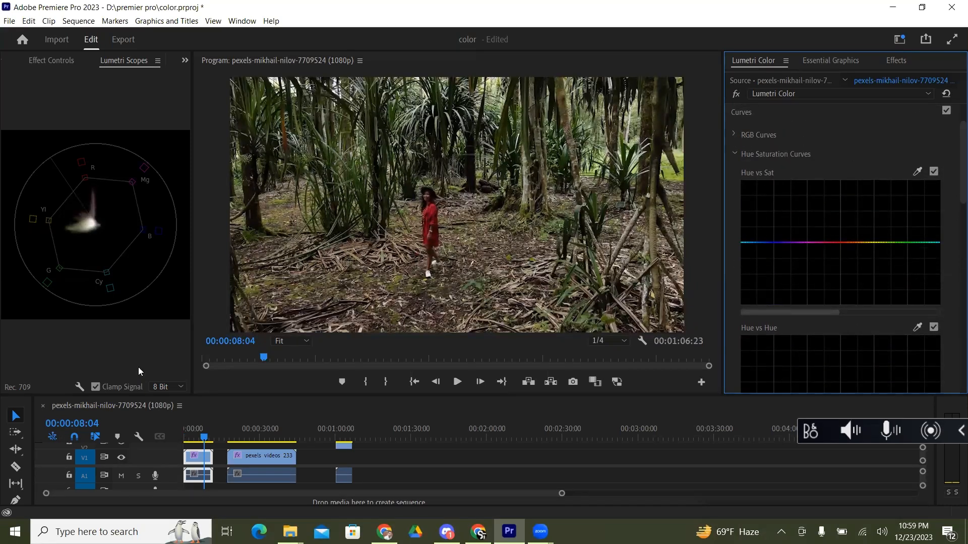
{"action": "left_click_drag", "start_coordinate": [203, 437], "coordinate": [153, 424]}
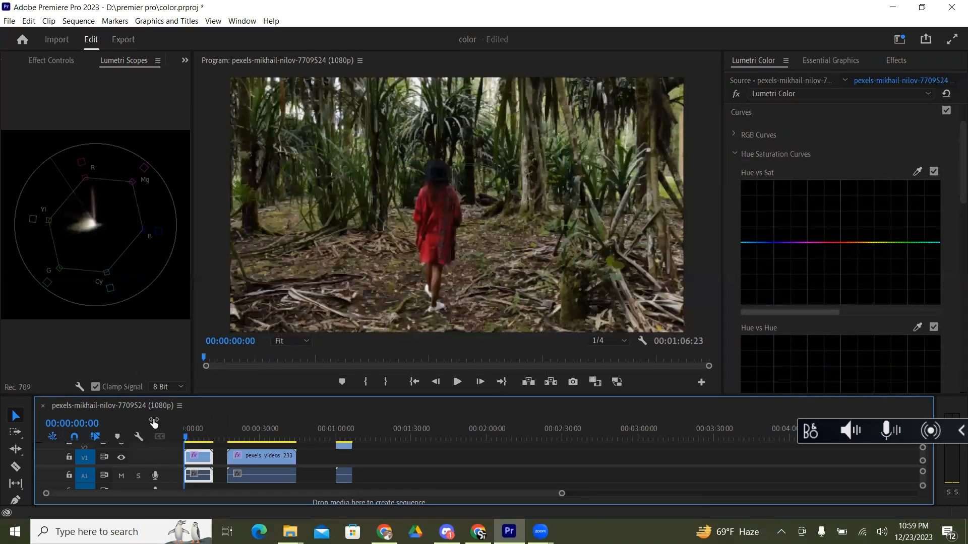
Step: Add a point in the reds of the Hue vs Sat curve and pull the curve to its minimum to desaturate all hues
{"action": "left_click", "coordinate": [845, 243]}
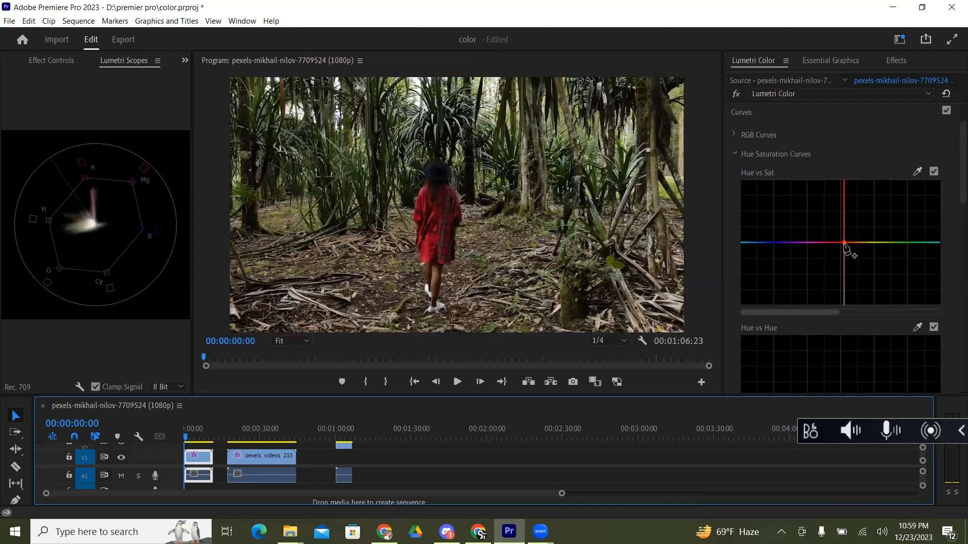
{"action": "left_click_drag", "start_coordinate": [846, 254], "coordinate": [846, 350]}
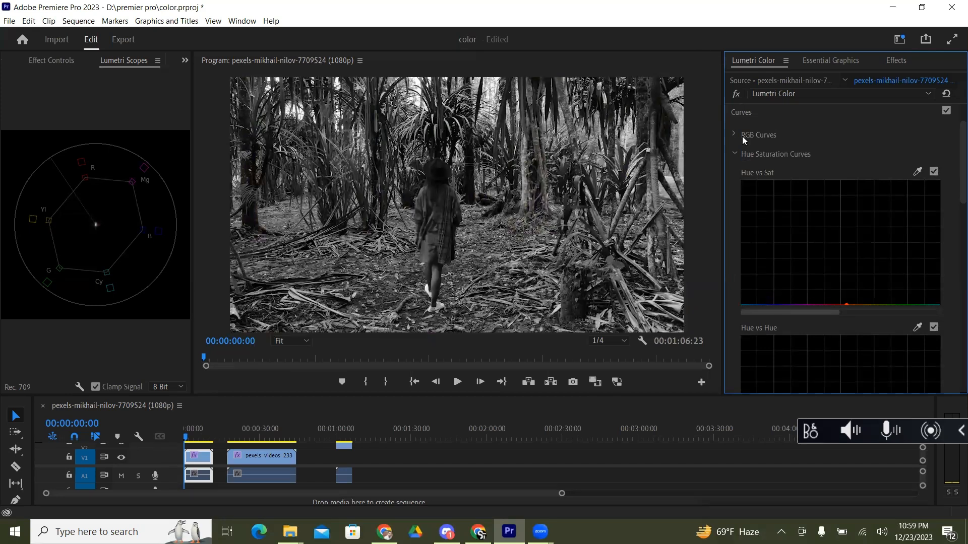
Step: Sample the girl's red dress for the Hue vs Sat curve and raise the red point close to the maximum
{"action": "left_click", "coordinate": [917, 172]}
{"action": "left_click", "coordinate": [436, 209]}
{"action": "left_click", "coordinate": [916, 172]}
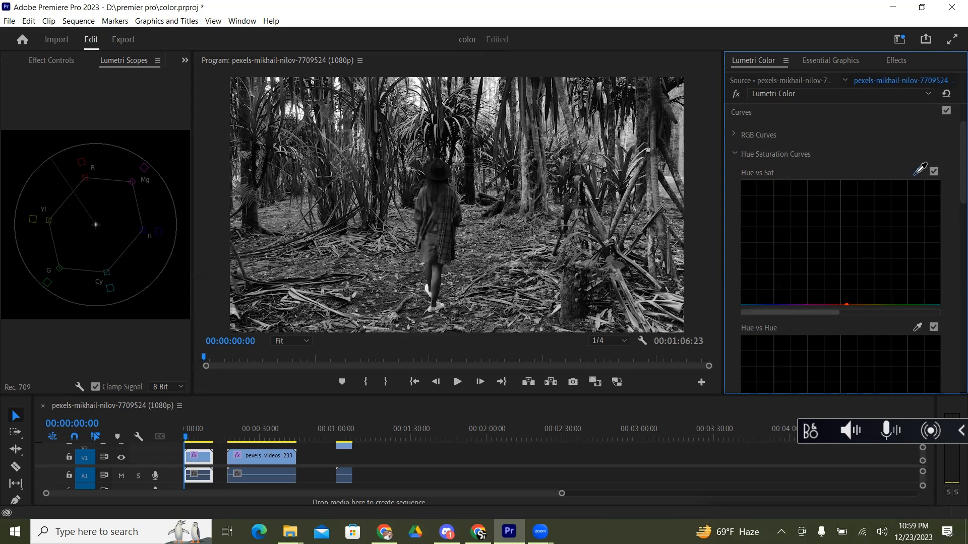
{"action": "left_click", "coordinate": [435, 210]}
{"action": "left_click_drag", "start_coordinate": [840, 306], "coordinate": [835, 199]}
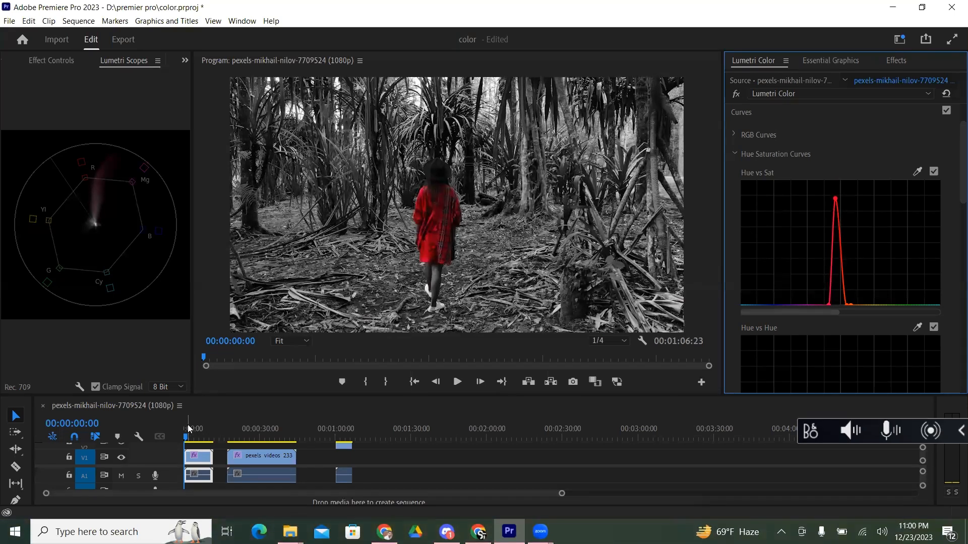
Step: Play the clip to review the selective red effect and return the playhead to the start
{"action": "key", "text": "space"}
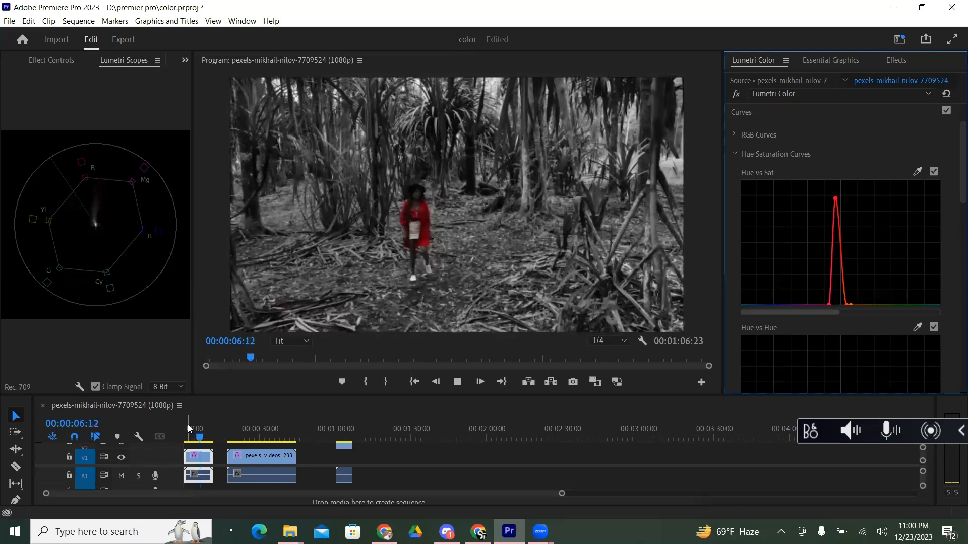
{"action": "key", "text": "space"}
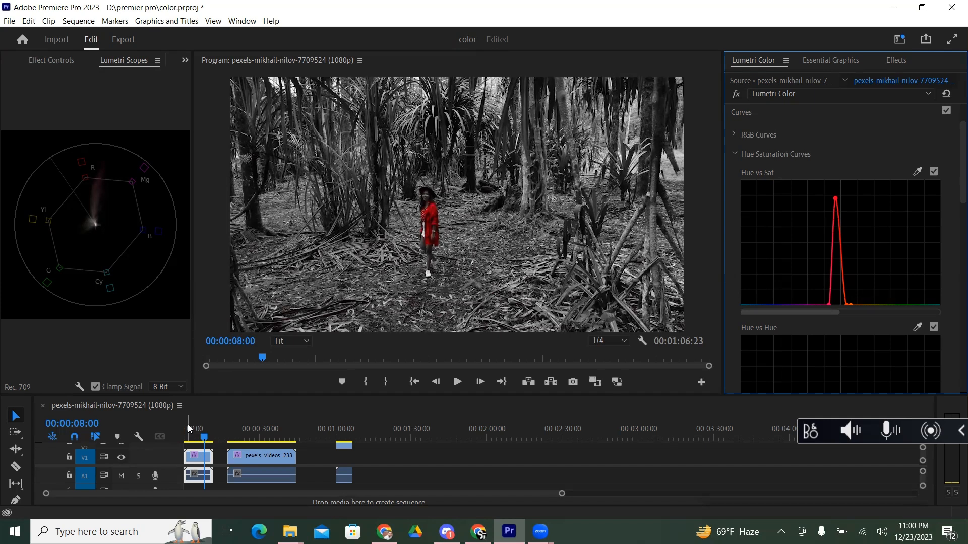
{"action": "key", "text": "space"}
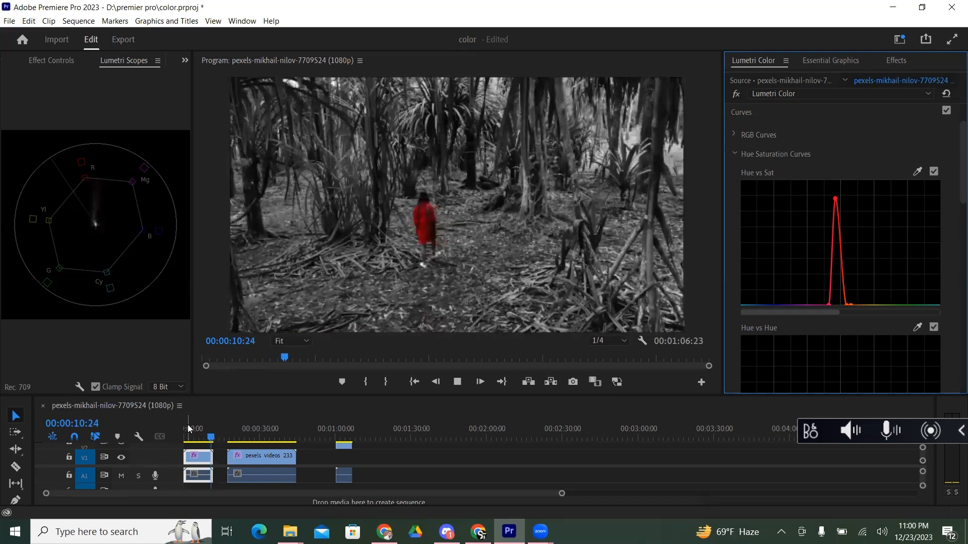
{"action": "key", "text": "space"}
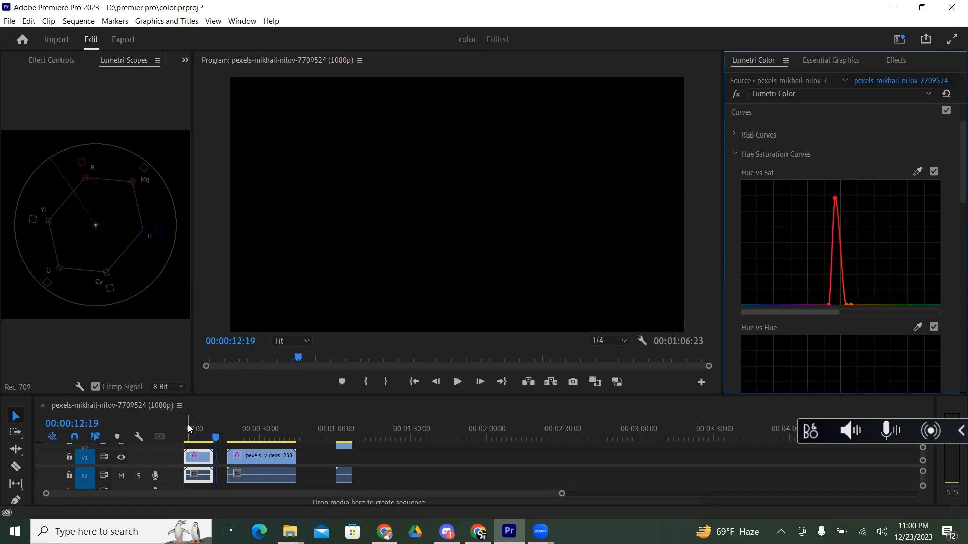
{"action": "left_click_drag", "start_coordinate": [216, 437], "coordinate": [169, 441]}
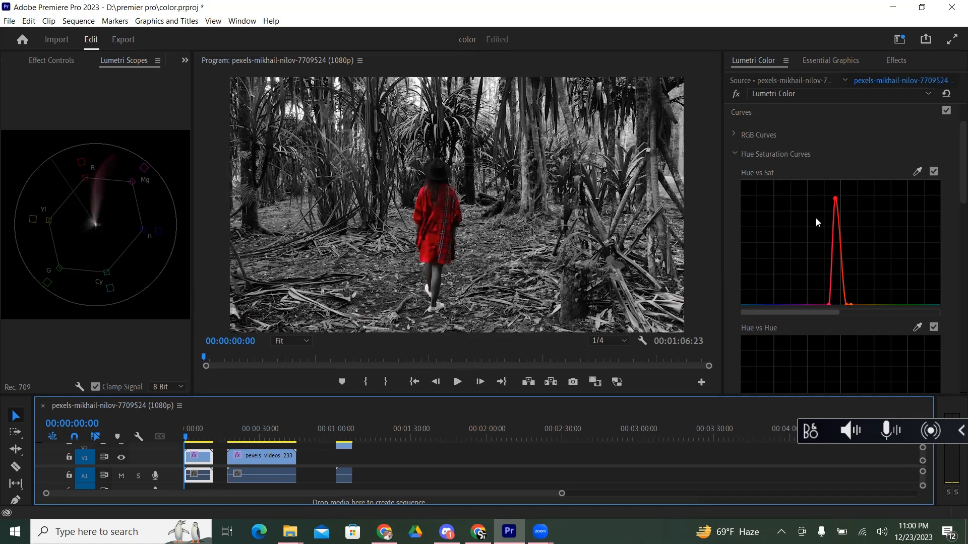
Step: Undo the red saturation boost and sample the green foliage for the Hue vs Sat curve
{"action": "key", "text": "ctrl+z"}
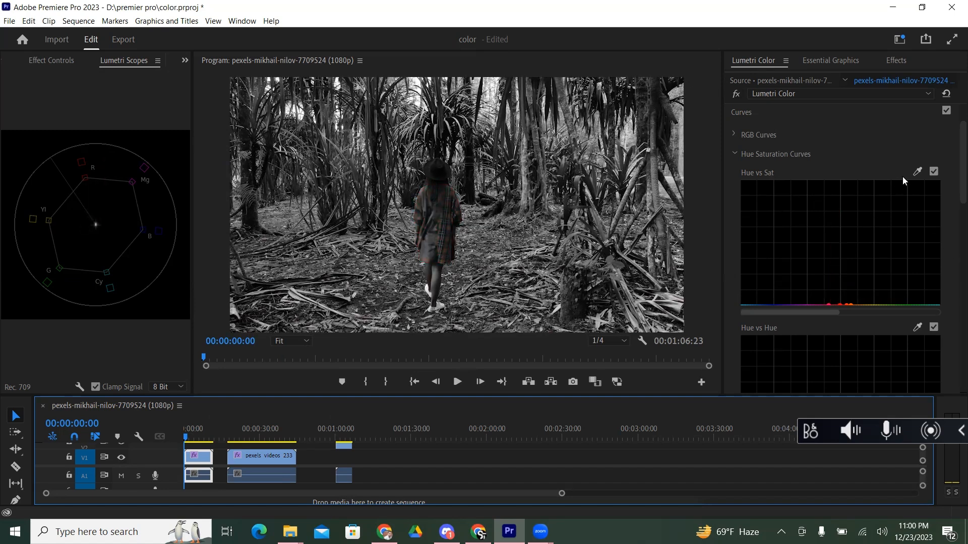
{"action": "left_click", "coordinate": [917, 172]}
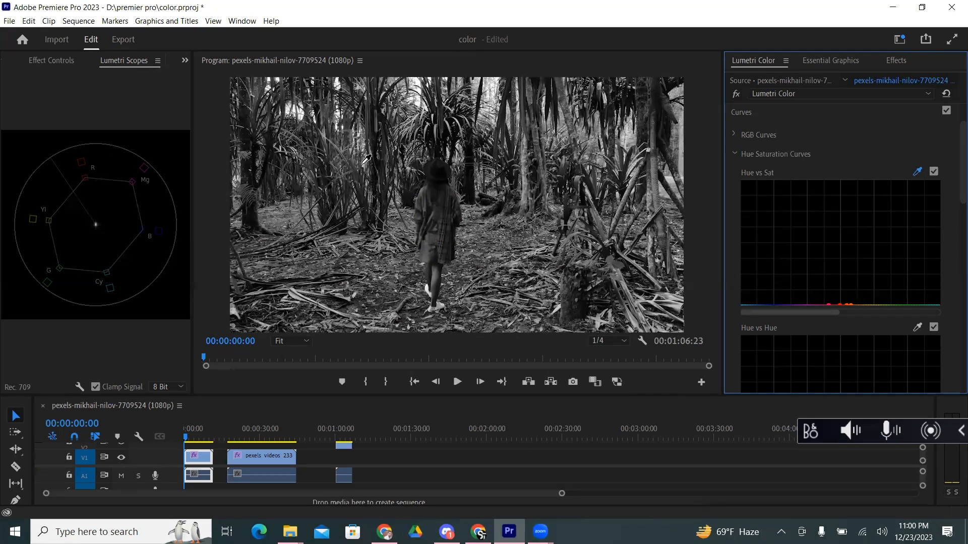
{"action": "left_click", "coordinate": [355, 164]}
Step: Raise the green points on the Hue vs Sat curve near the maximum and the yellow point to about mid-height
{"action": "left_click", "coordinate": [913, 304]}
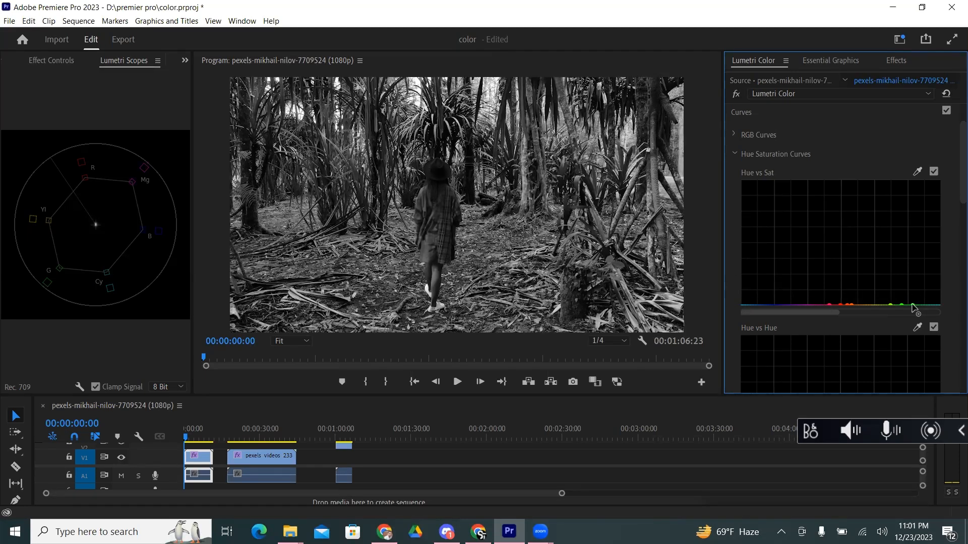
{"action": "left_click_drag", "start_coordinate": [914, 303], "coordinate": [906, 262]}
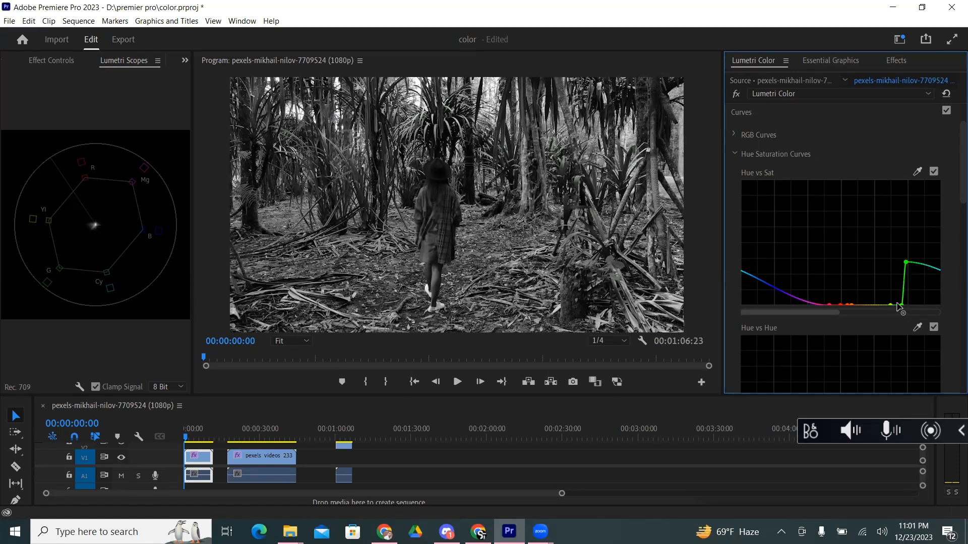
{"action": "left_click_drag", "start_coordinate": [902, 305], "coordinate": [889, 195]}
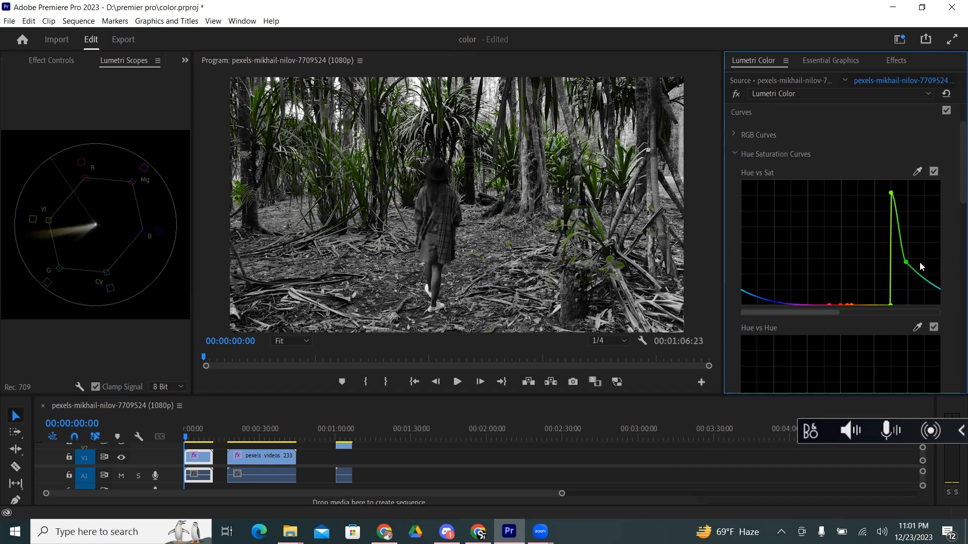
{"action": "left_click_drag", "start_coordinate": [914, 265], "coordinate": [914, 200]}
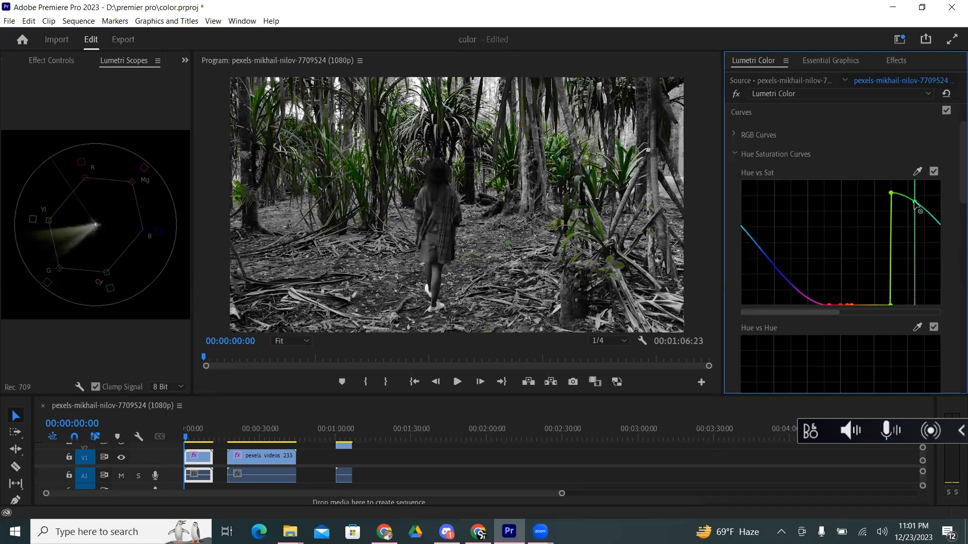
{"action": "left_click_drag", "start_coordinate": [891, 305], "coordinate": [881, 244]}
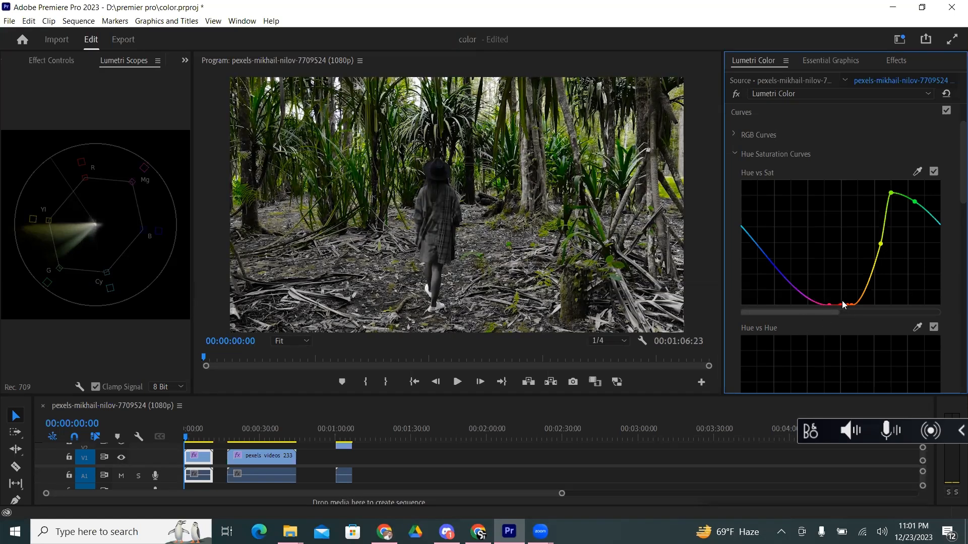
Step: Raise the red point on the Hue vs Sat curve to about mid-height and play about nine seconds of the clip
{"action": "left_click_drag", "start_coordinate": [843, 304], "coordinate": [836, 236]}
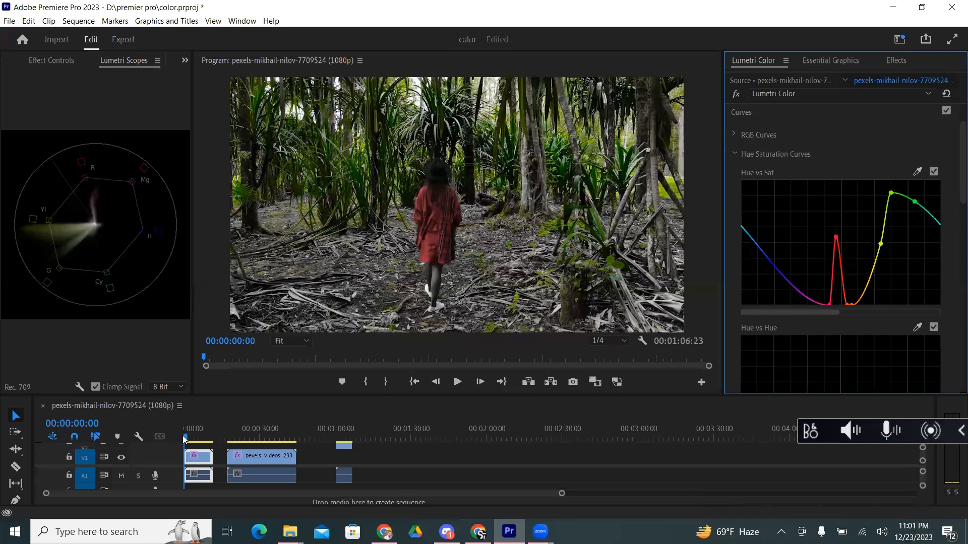
{"action": "key", "text": "space"}
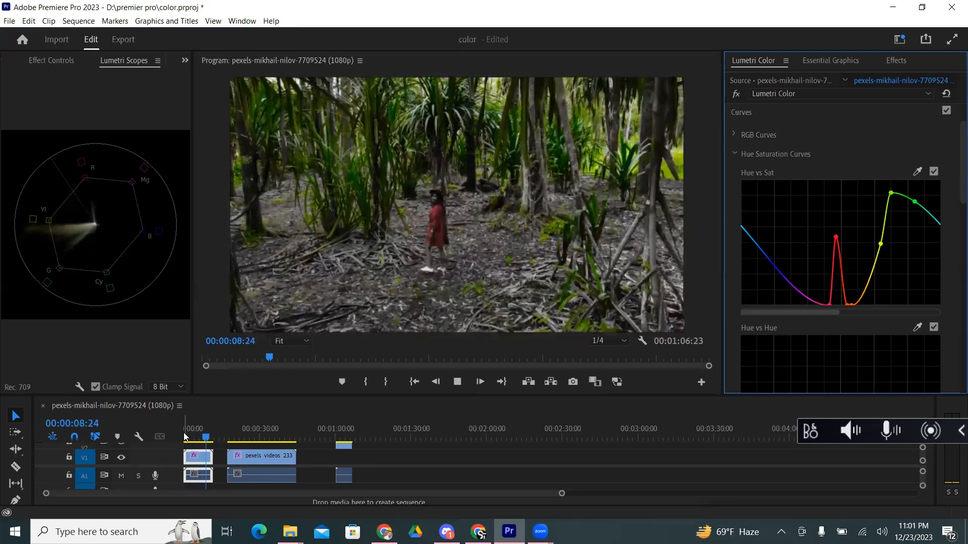
{"action": "key", "text": "space"}
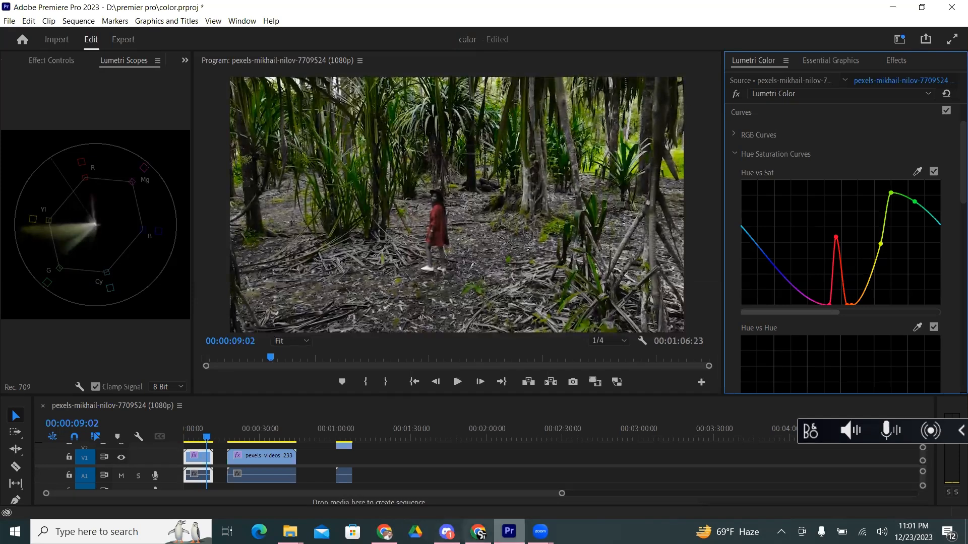
Step: Reset the Lumetri Color effect on the forest clip and look through its hue and saturation curves
{"action": "left_click", "coordinate": [540, 532]}
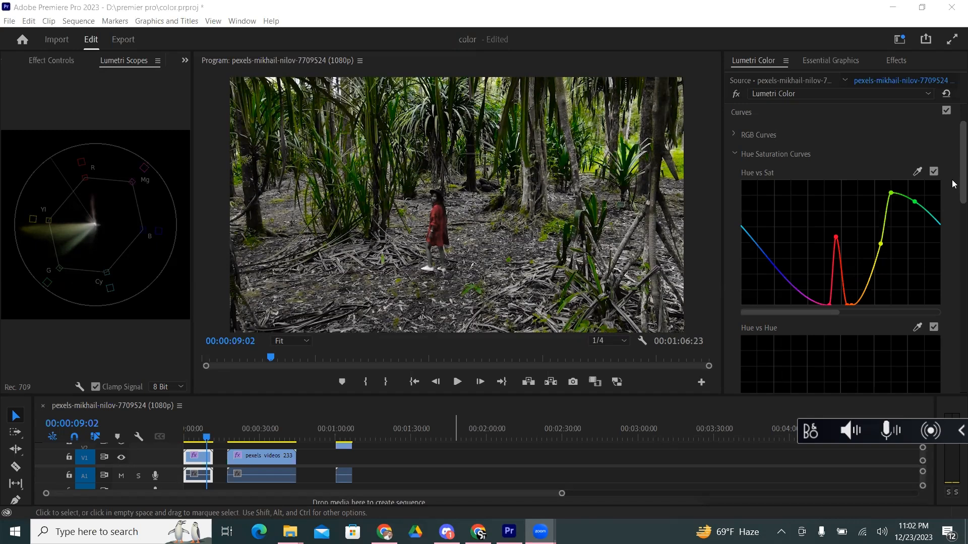
{"action": "scroll", "coordinate": [945, 194], "scroll_direction": "up", "scroll_amount": 2}
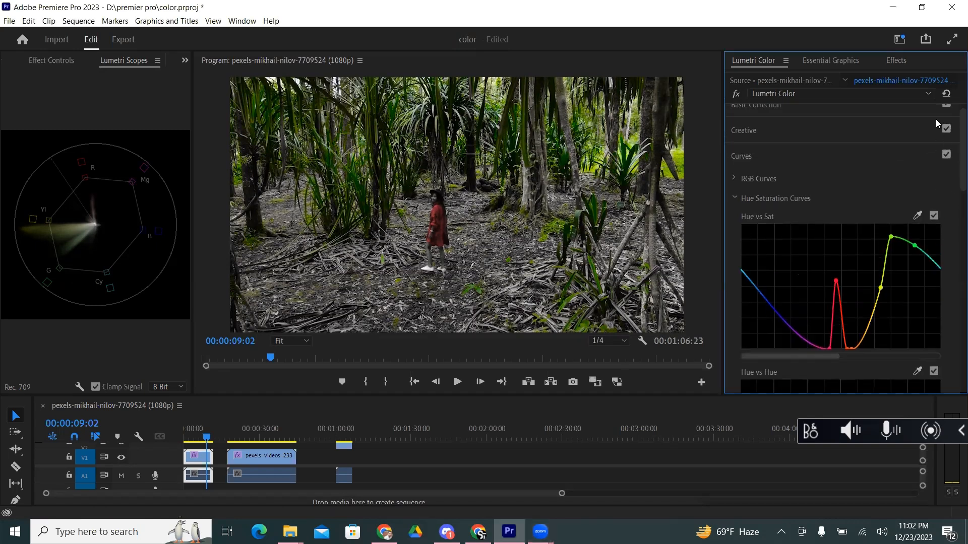
{"action": "left_click", "coordinate": [946, 93]}
{"action": "scroll", "coordinate": [953, 196], "scroll_direction": "down", "scroll_amount": 1}
{"action": "scroll", "coordinate": [953, 196], "scroll_direction": "down", "scroll_amount": 6}
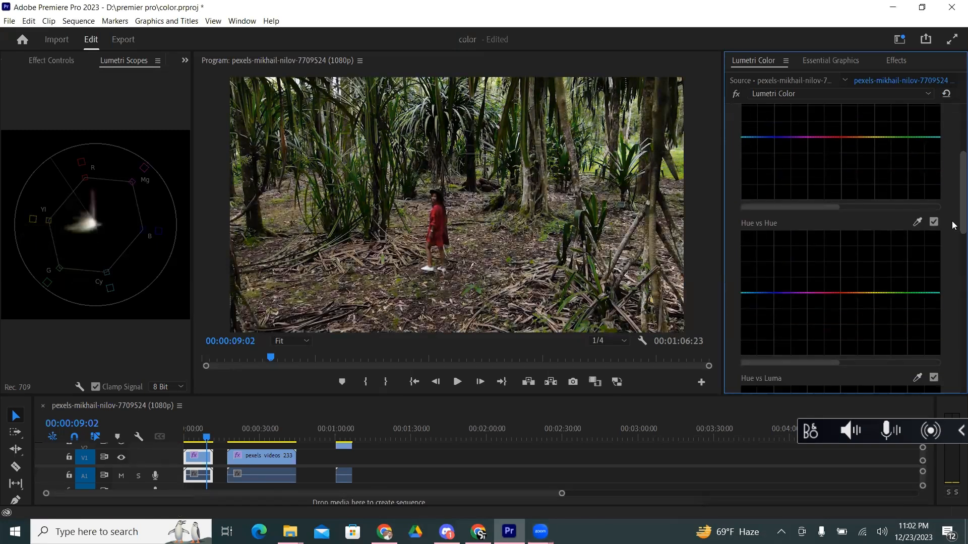
{"action": "scroll", "coordinate": [953, 263], "scroll_direction": "down", "scroll_amount": 15}
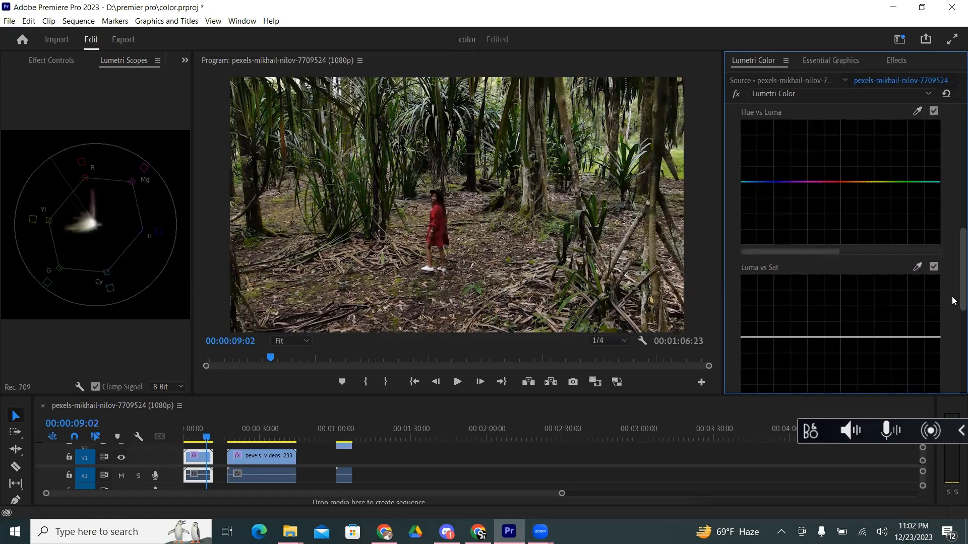
{"action": "scroll", "coordinate": [953, 370], "scroll_direction": "up", "scroll_amount": 6}
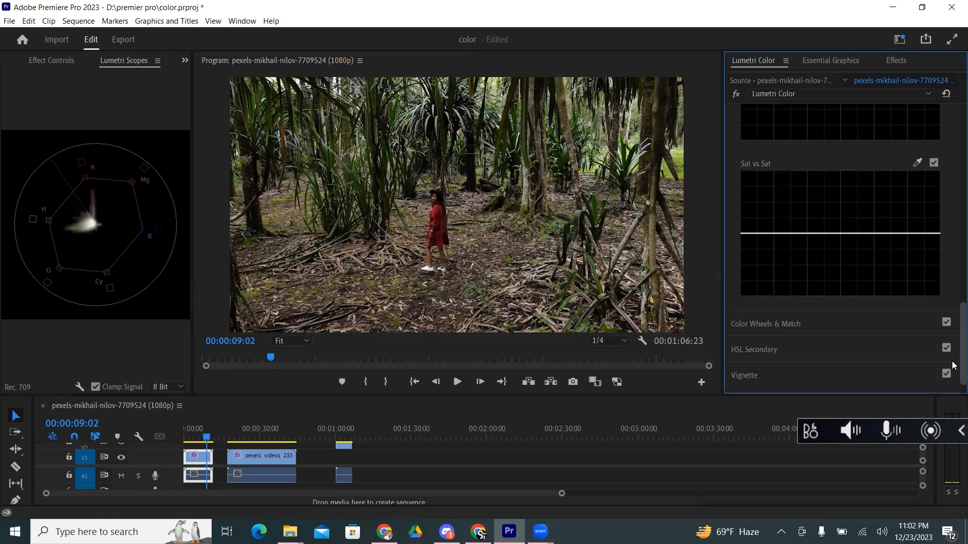
{"action": "scroll", "coordinate": [953, 319], "scroll_direction": "up", "scroll_amount": 20}
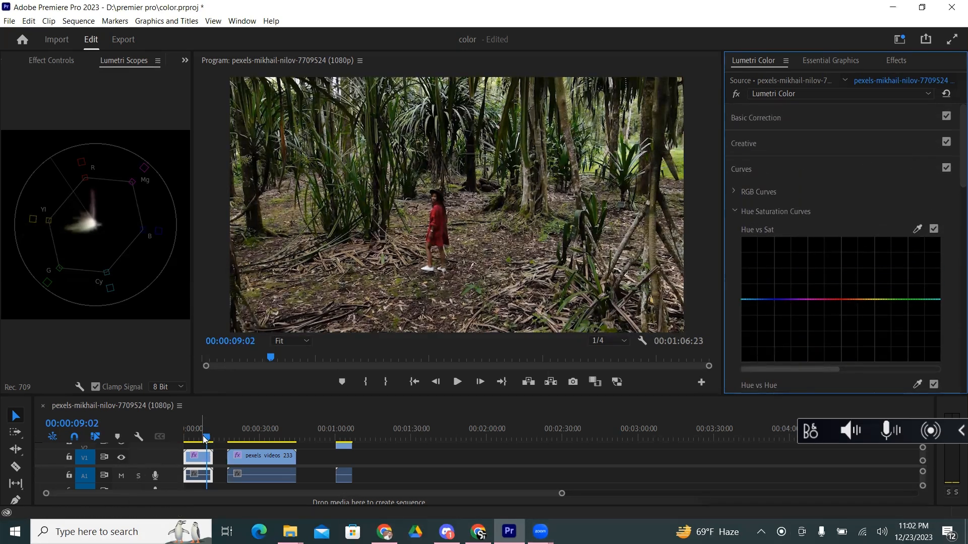
Step: Move the playhead to 00:00:26:11 on the stream clip and bring up its Hue vs Hue curve
{"action": "left_click", "coordinate": [242, 439]}
{"action": "left_click_drag", "start_coordinate": [242, 441], "coordinate": [251, 439]}
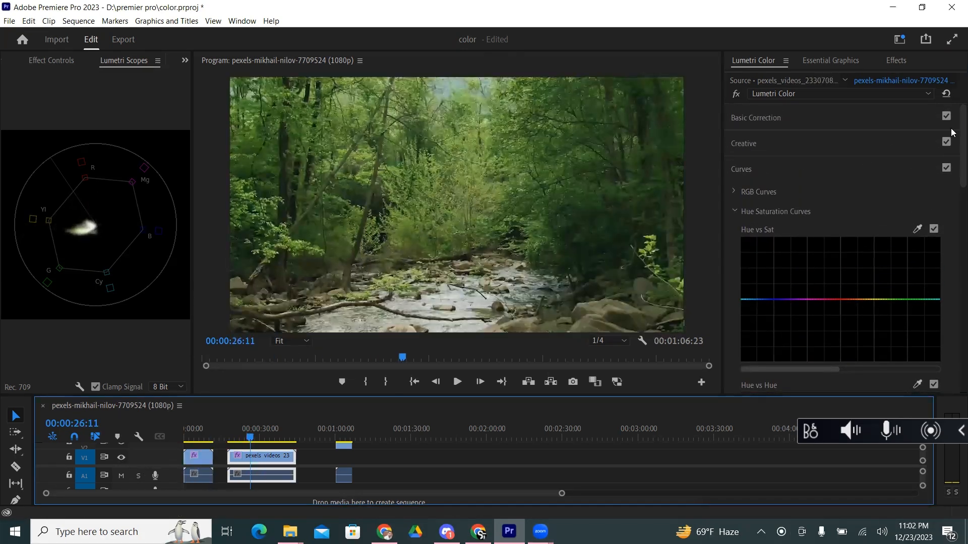
{"action": "left_click_drag", "start_coordinate": [952, 177], "coordinate": [953, 198]}
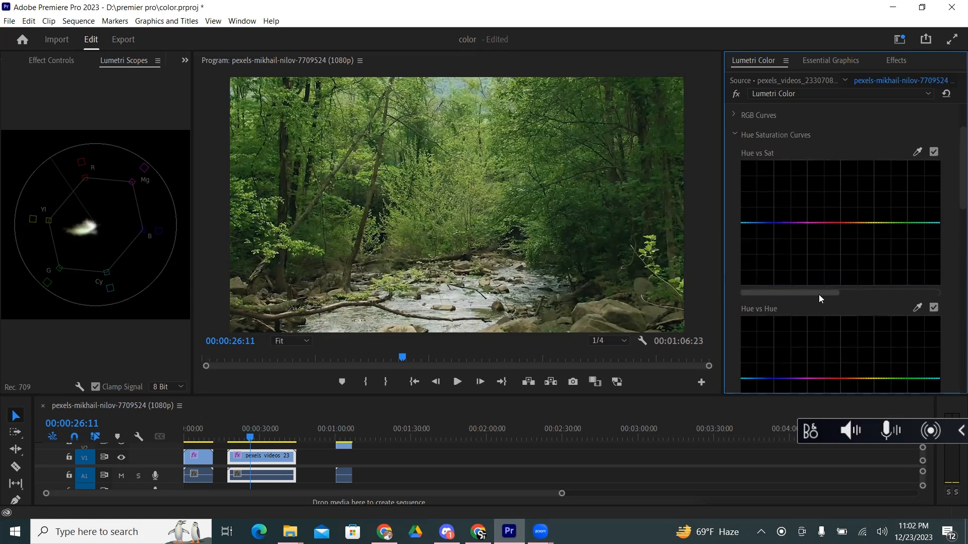
{"action": "left_click_drag", "start_coordinate": [954, 189], "coordinate": [953, 211]}
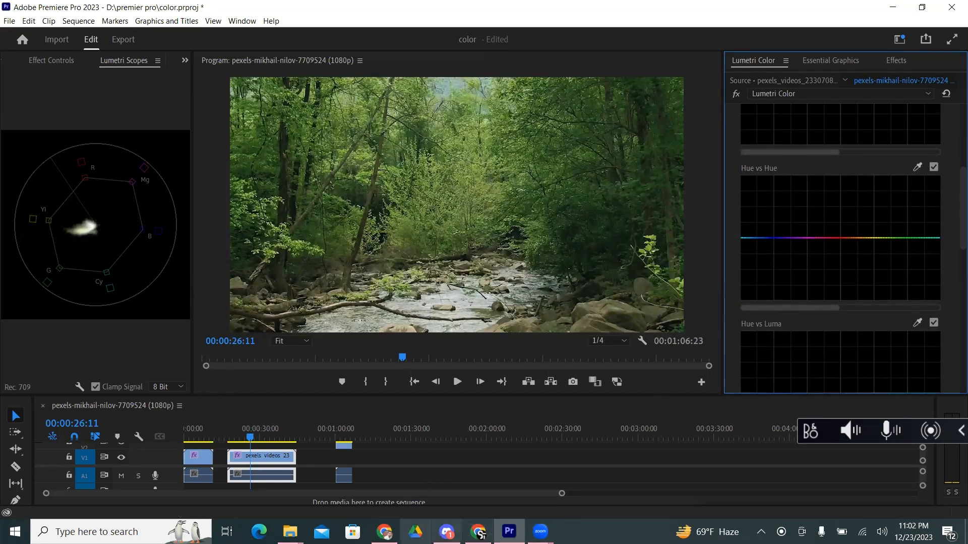
Step: Switch to Chrome and search Google for "what is hue" in a new tab
{"action": "left_click", "coordinate": [384, 531]}
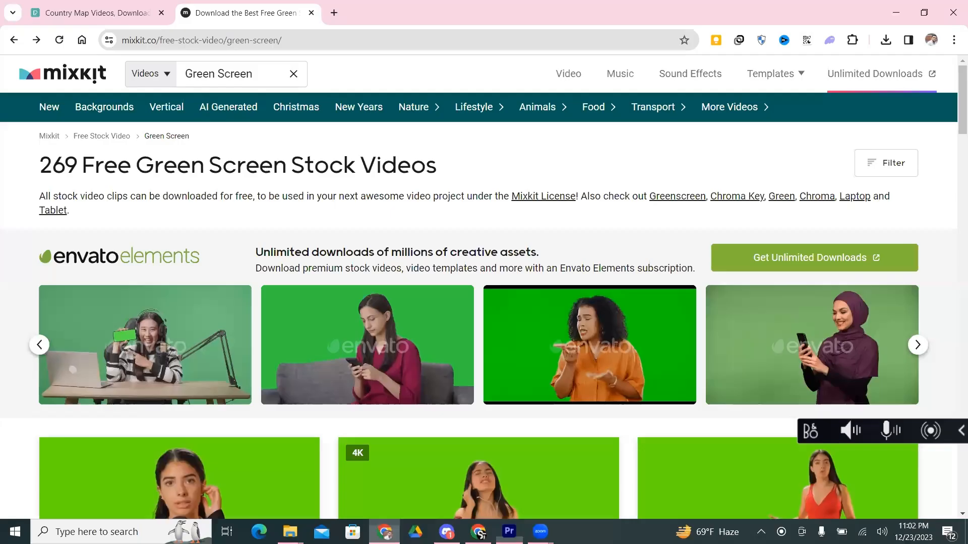
{"action": "left_click", "coordinate": [333, 12]}
{"action": "type", "text": "what"}
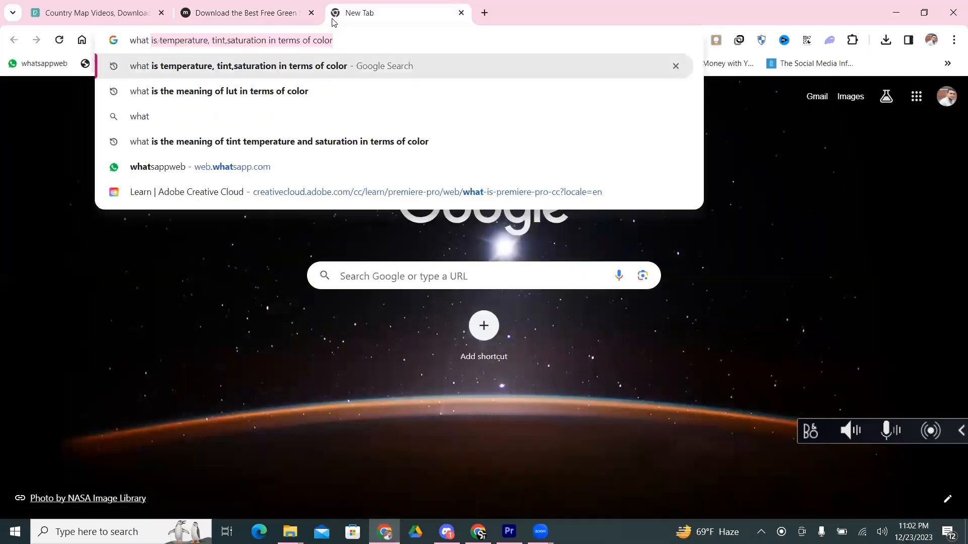
{"action": "type", "text": " is hue"}
{"action": "key", "text": "Return"}
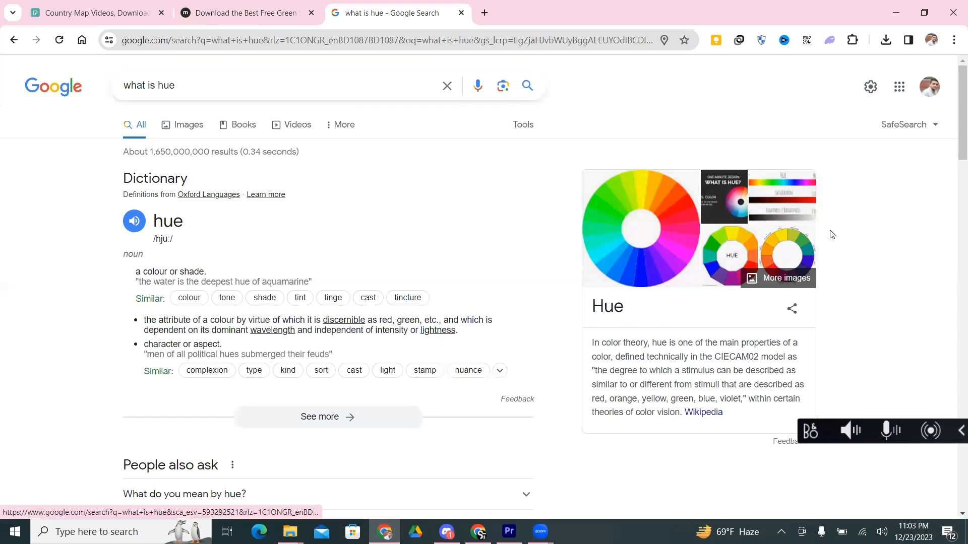
Step: Expand the related questions "What do you mean by hue?" and "What is a hue in color?" in the search results
{"action": "scroll", "coordinate": [882, 226], "scroll_direction": "down", "scroll_amount": 1}
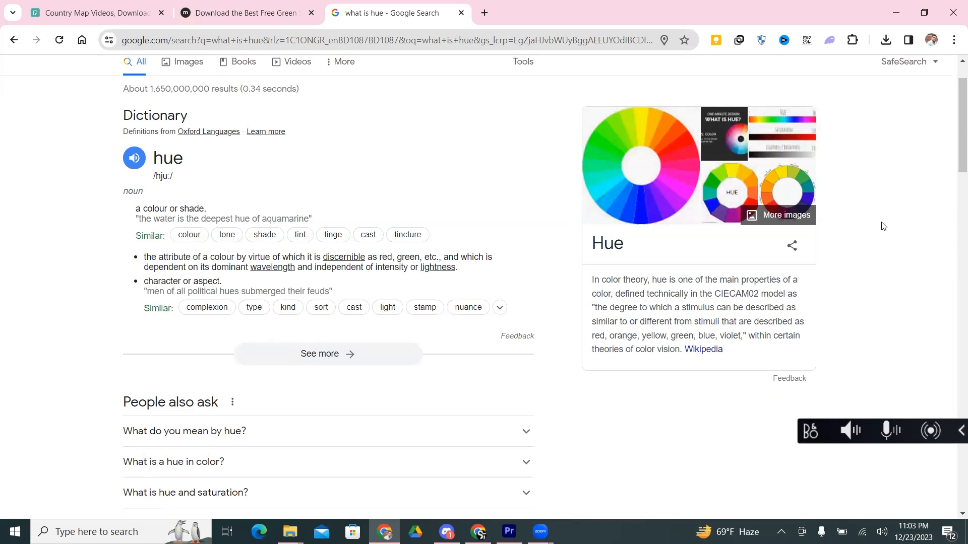
{"action": "scroll", "coordinate": [902, 216], "scroll_direction": "down", "scroll_amount": 3}
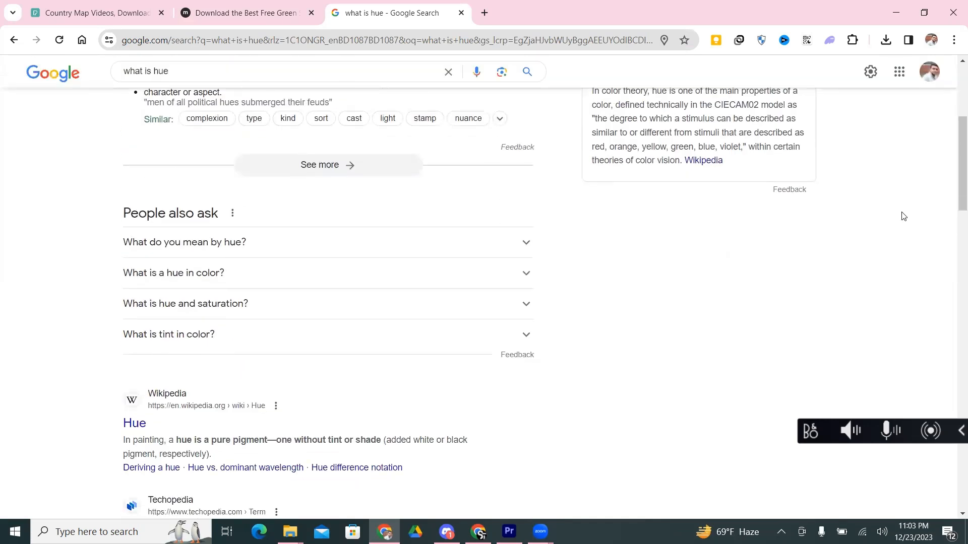
{"action": "left_click", "coordinate": [381, 255]}
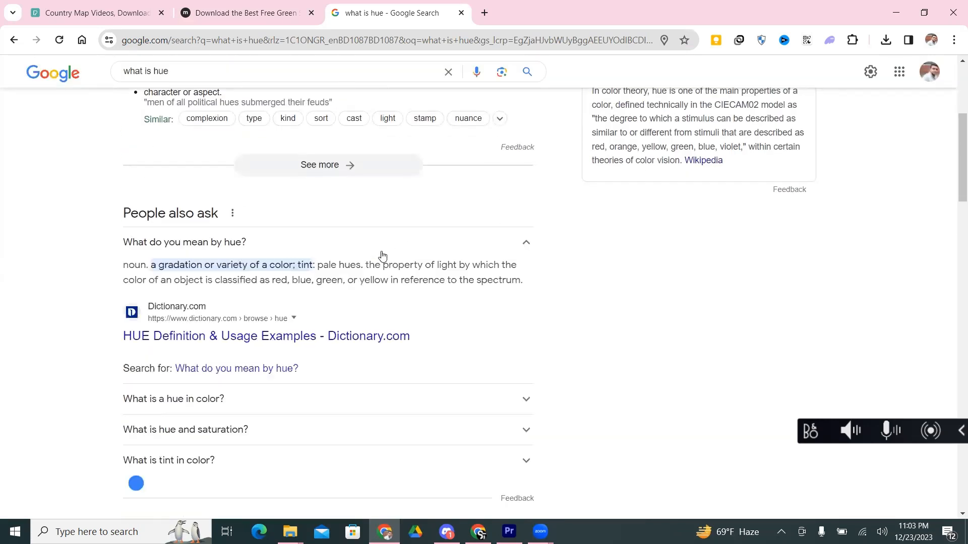
{"action": "scroll", "coordinate": [382, 255], "scroll_direction": "down", "scroll_amount": 1}
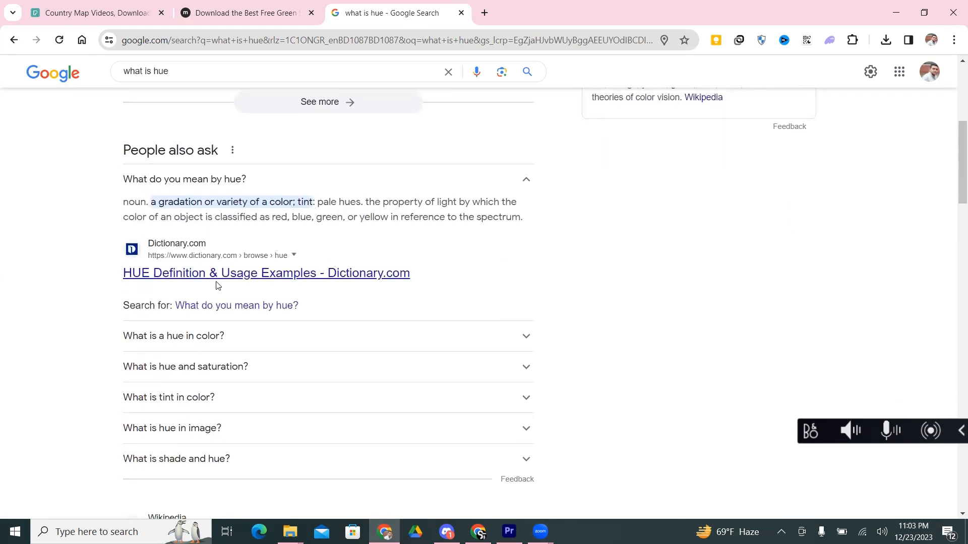
{"action": "left_click", "coordinate": [308, 335]}
{"action": "scroll", "coordinate": [310, 330], "scroll_direction": "down", "scroll_amount": 1}
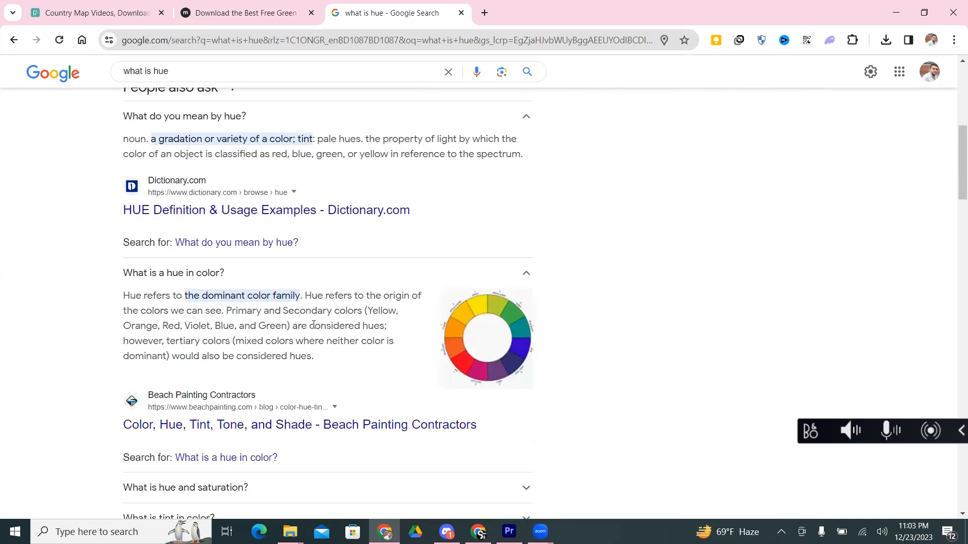
Step: Highlight "the dominant color family" and the bracketed list of primary and secondary colors in the hue answer, then clear the selection
{"action": "scroll", "coordinate": [313, 325], "scroll_direction": "down", "scroll_amount": 2}
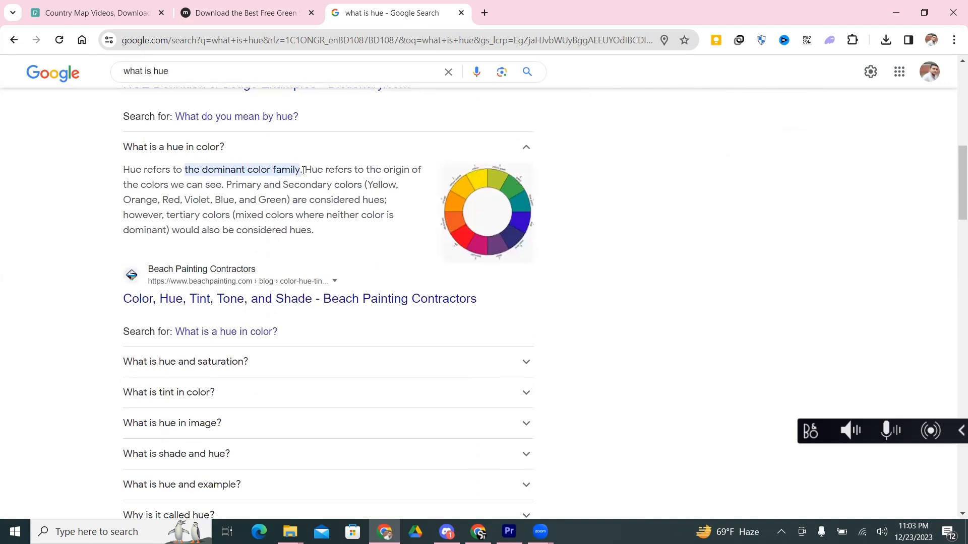
{"action": "left_click_drag", "start_coordinate": [299, 170], "coordinate": [186, 172]}
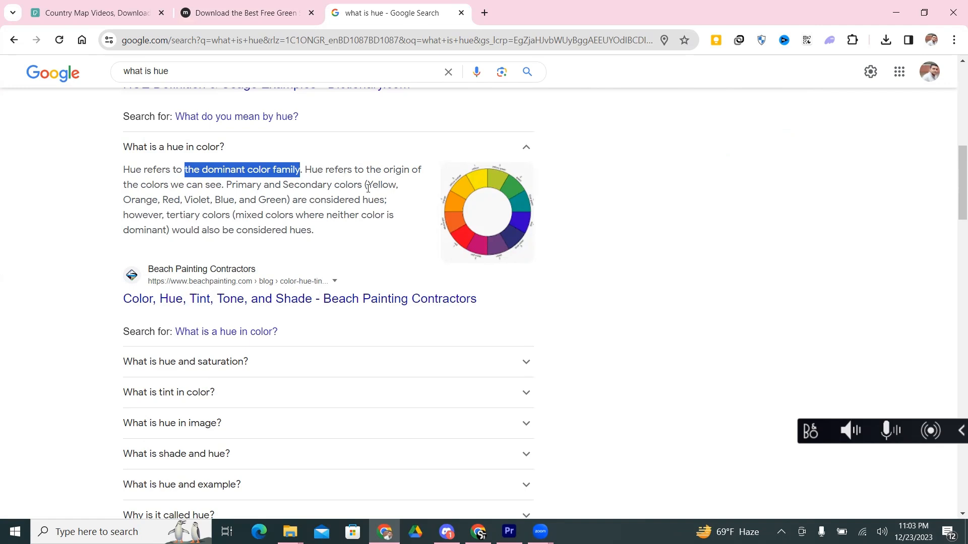
{"action": "left_click_drag", "start_coordinate": [368, 188], "coordinate": [287, 201]}
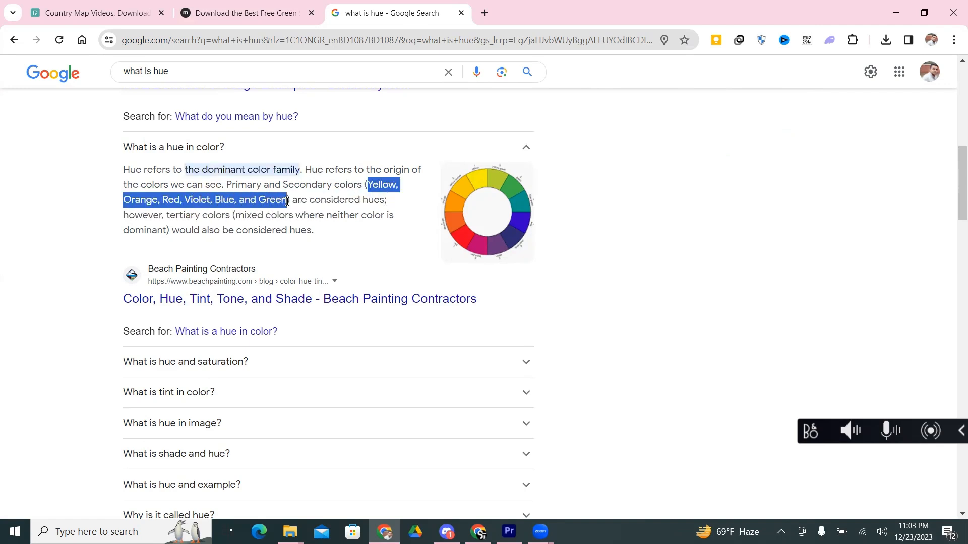
{"action": "left_click", "coordinate": [389, 250]}
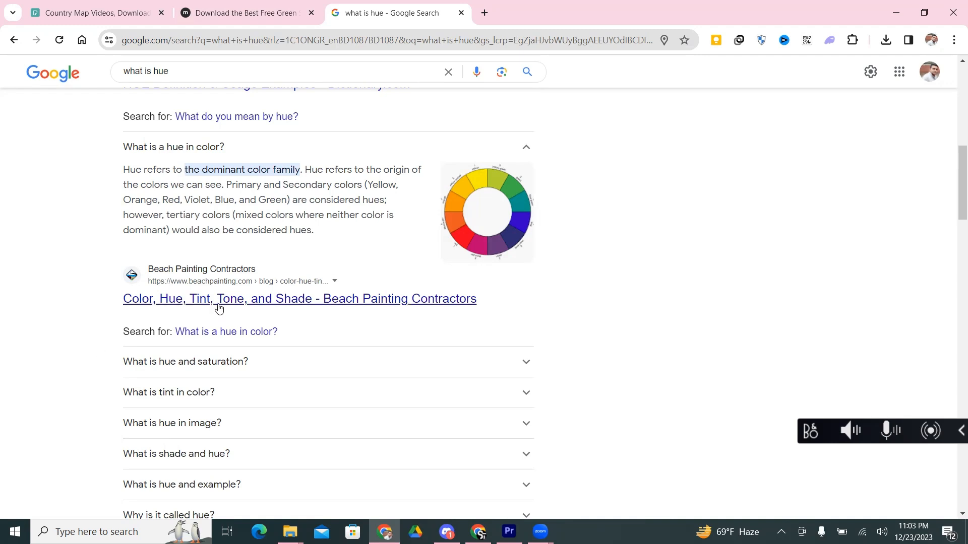
Step: Open the Beach Painting Contractors article on color, hue, tint, tone and shade in a new tab and examine its color wheels
{"action": "right_click", "coordinate": [333, 309]}
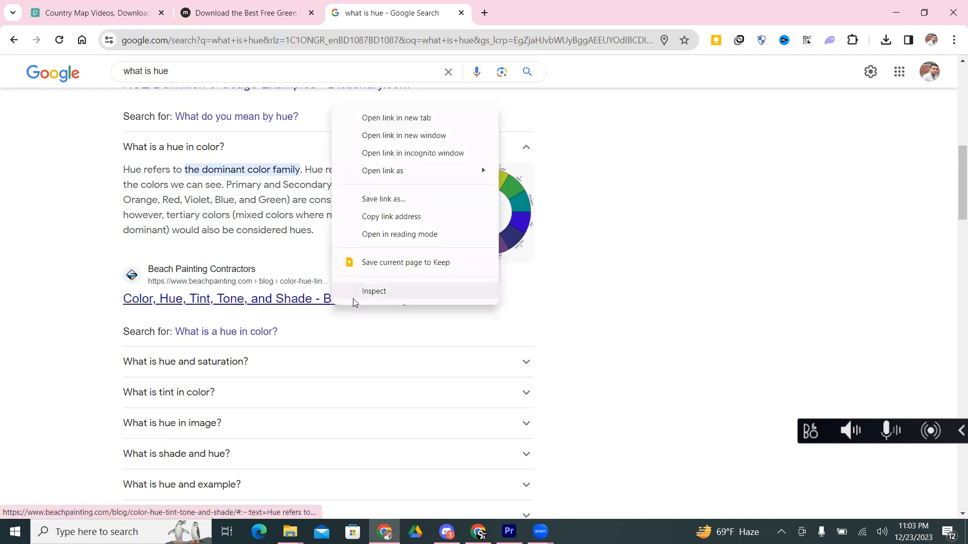
{"action": "left_click", "coordinate": [386, 121]}
{"action": "left_click", "coordinate": [519, 19]}
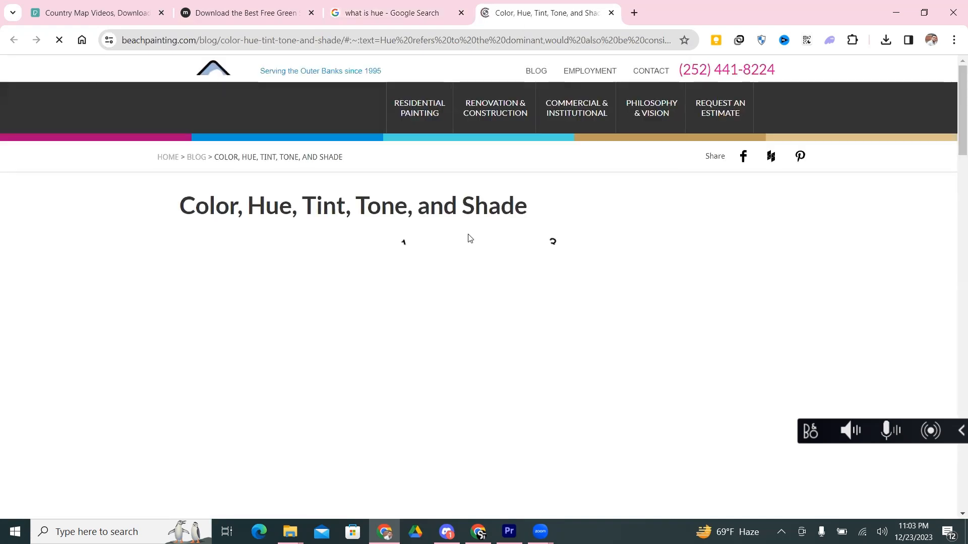
{"action": "scroll", "coordinate": [602, 226], "scroll_direction": "up", "scroll_amount": 10}
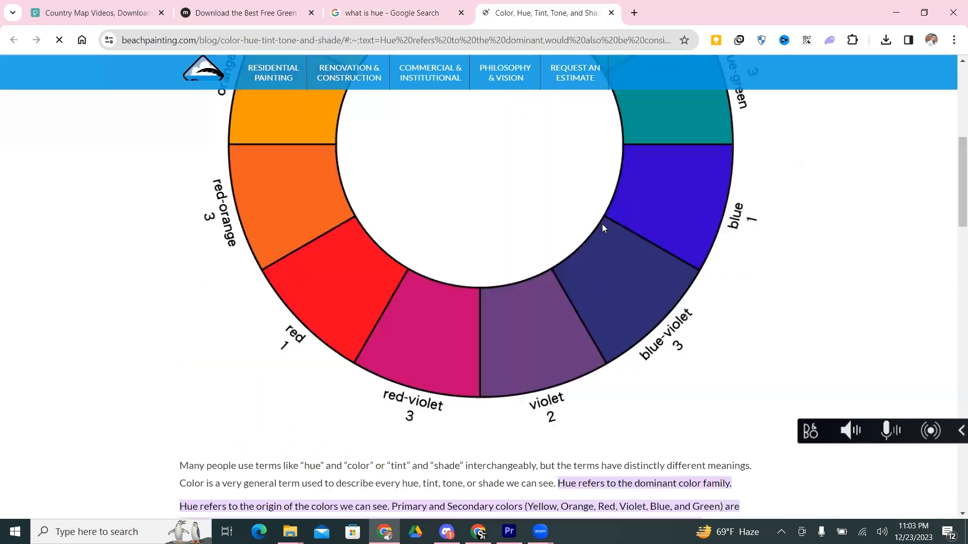
{"action": "scroll", "coordinate": [603, 228], "scroll_direction": "down", "scroll_amount": 15}
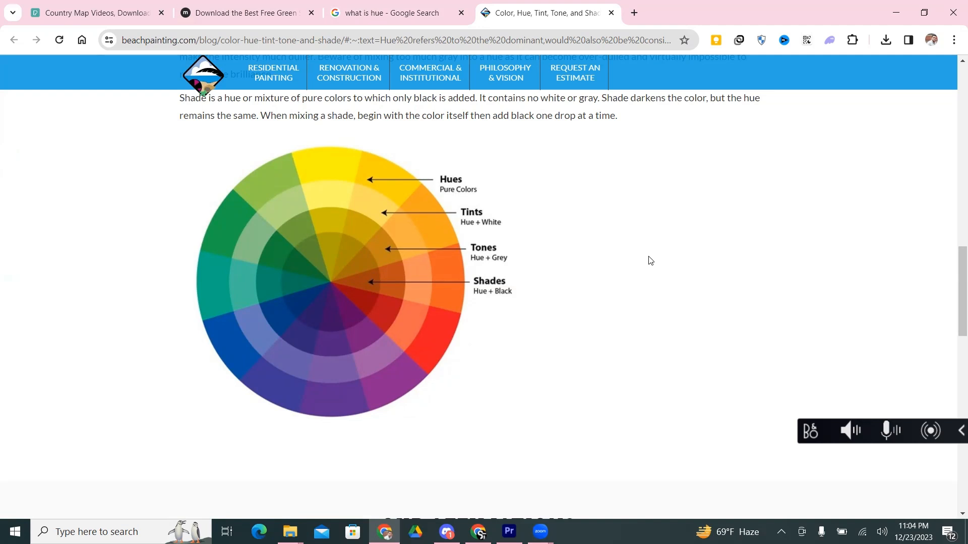
{"action": "scroll", "coordinate": [628, 273], "scroll_direction": "down", "scroll_amount": 5}
{"action": "scroll", "coordinate": [612, 279], "scroll_direction": "up", "scroll_amount": 6}
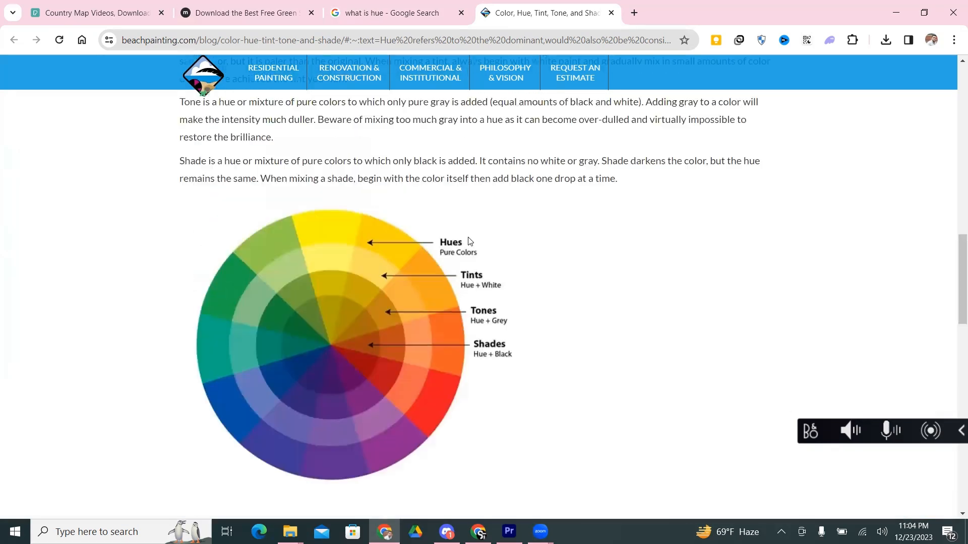